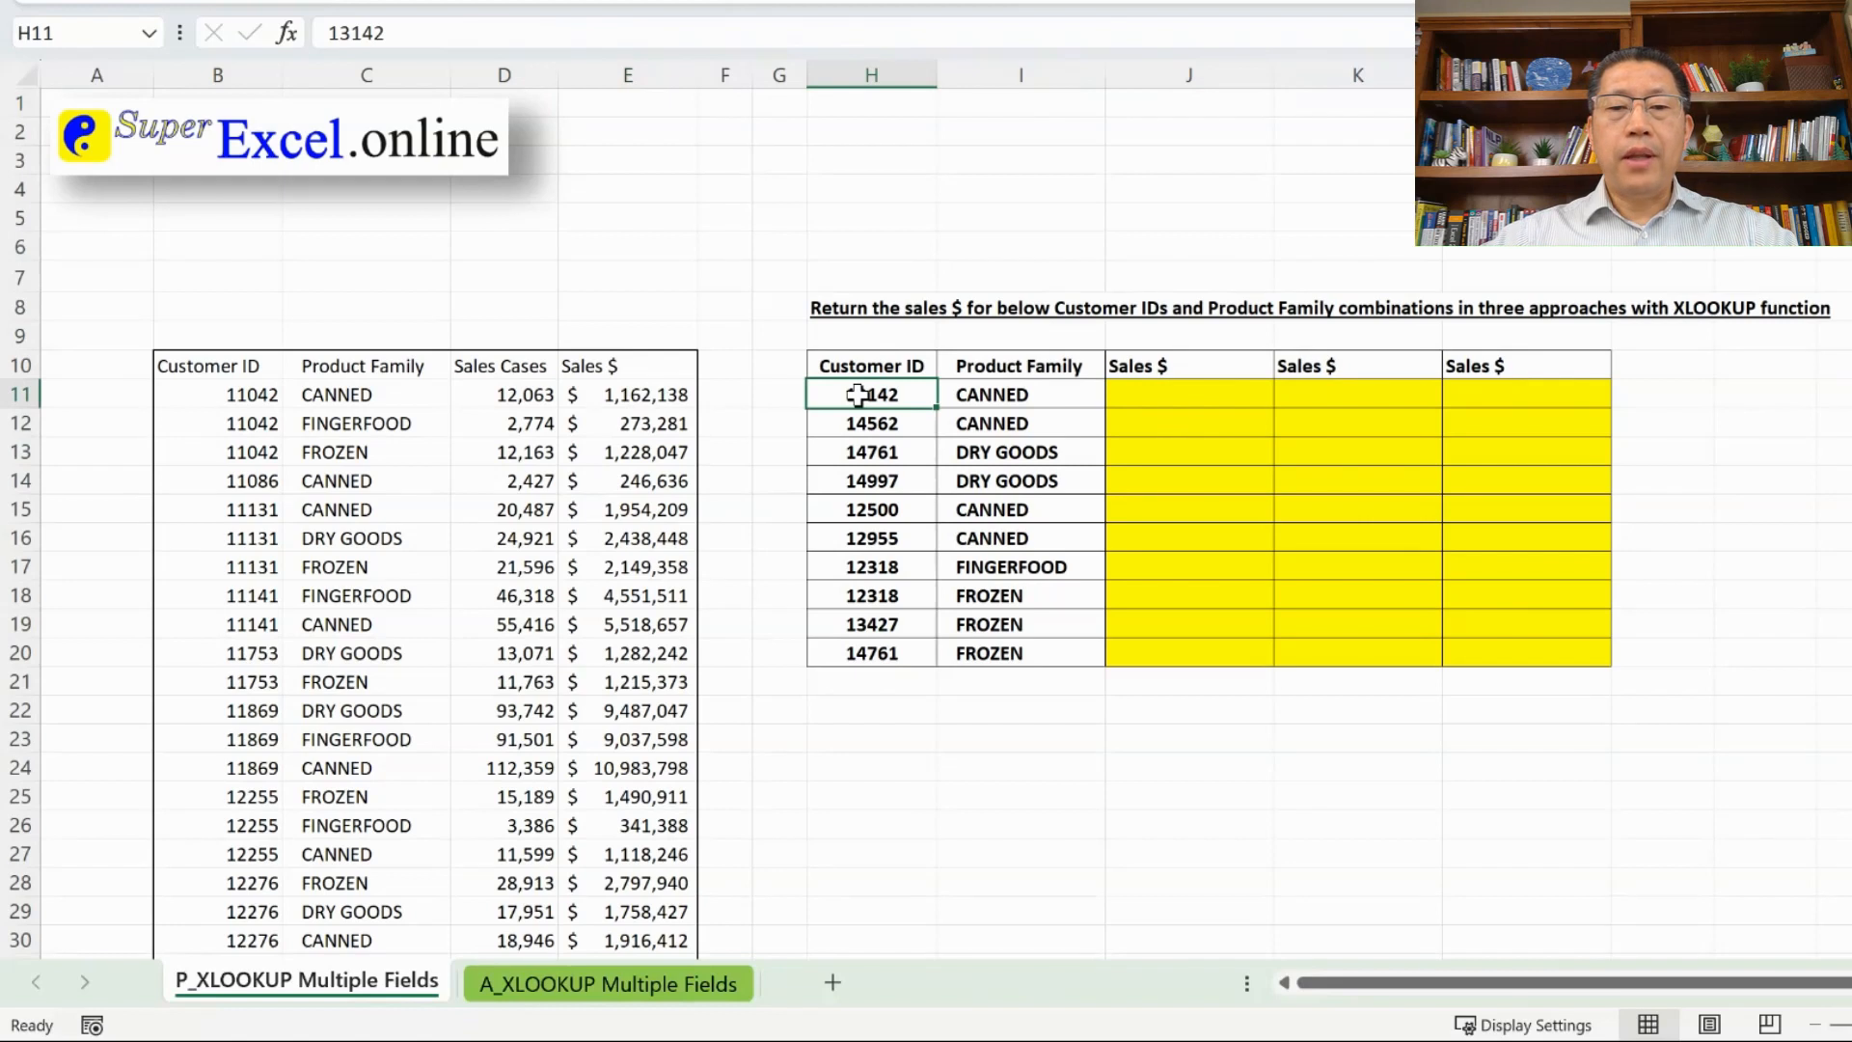
- Compare the Customer ID and Product Family pair in row 11 of the lookup table with the pairs in the source table
left_click_drag(857, 394, 1061, 395)
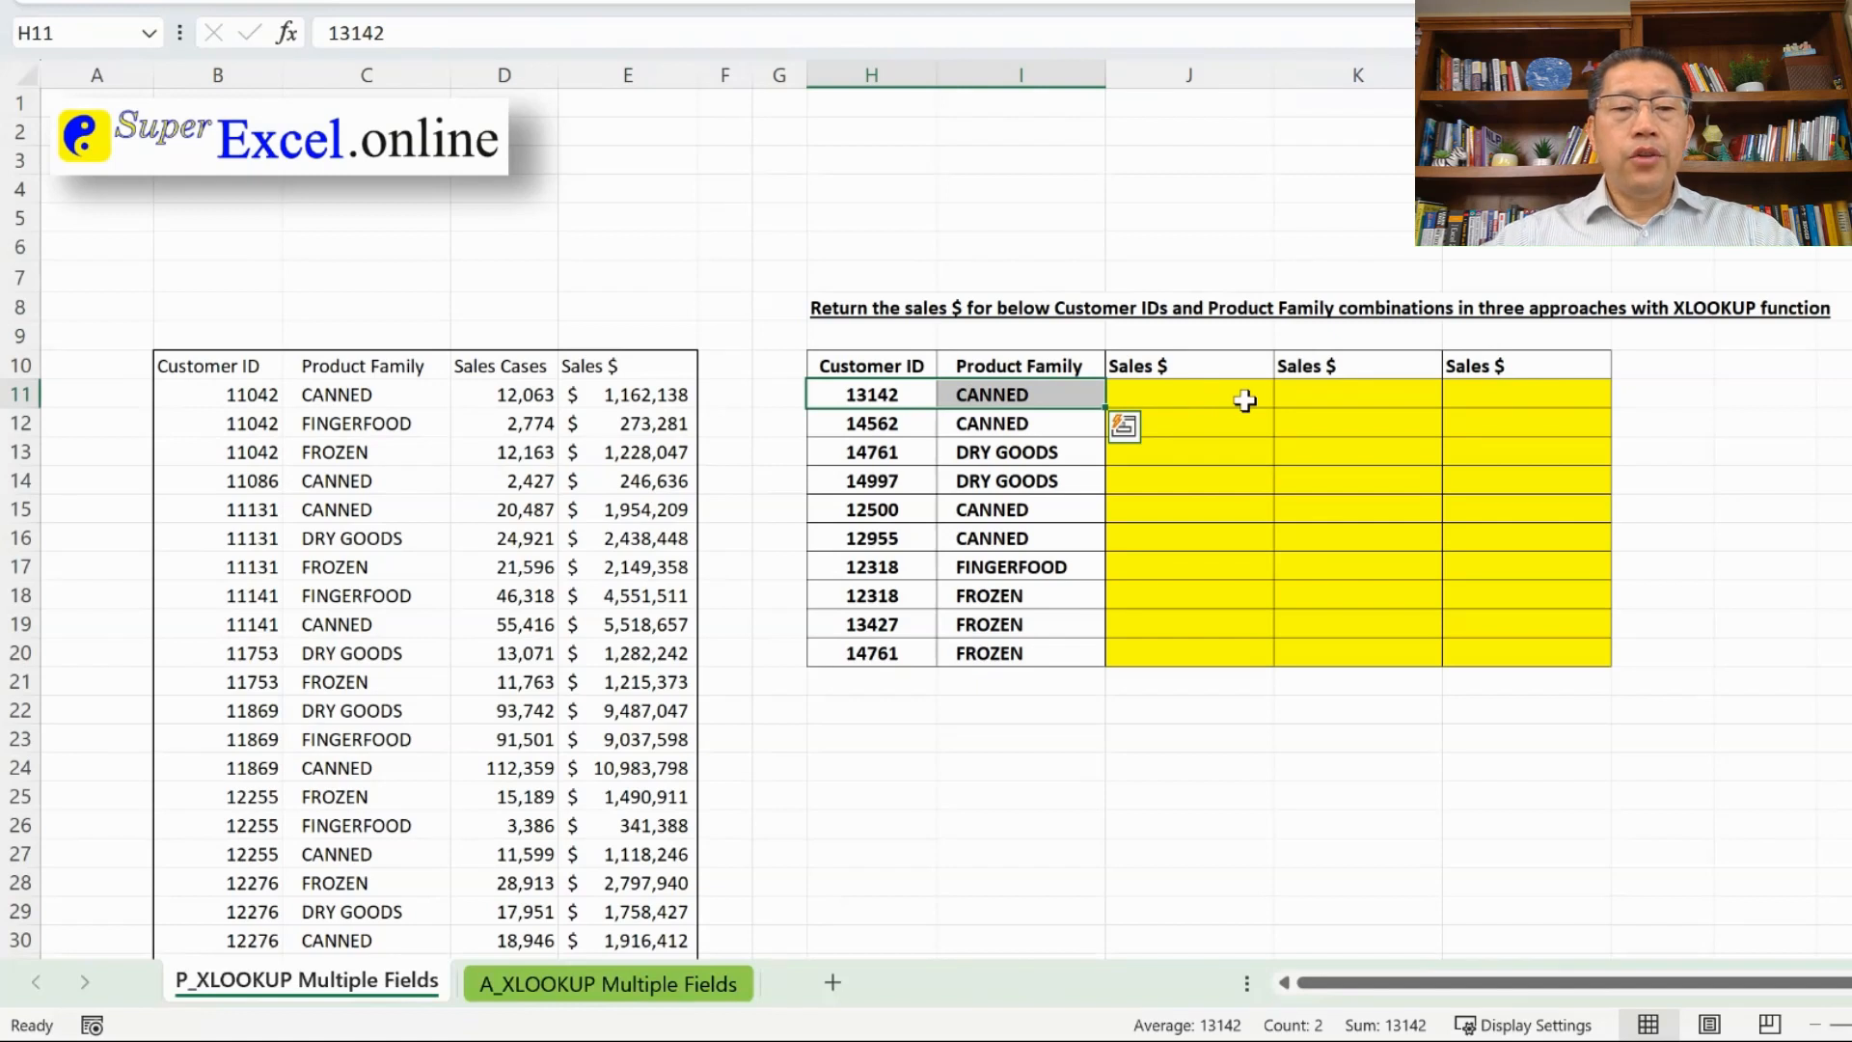
left_click_drag(248, 391, 326, 455)
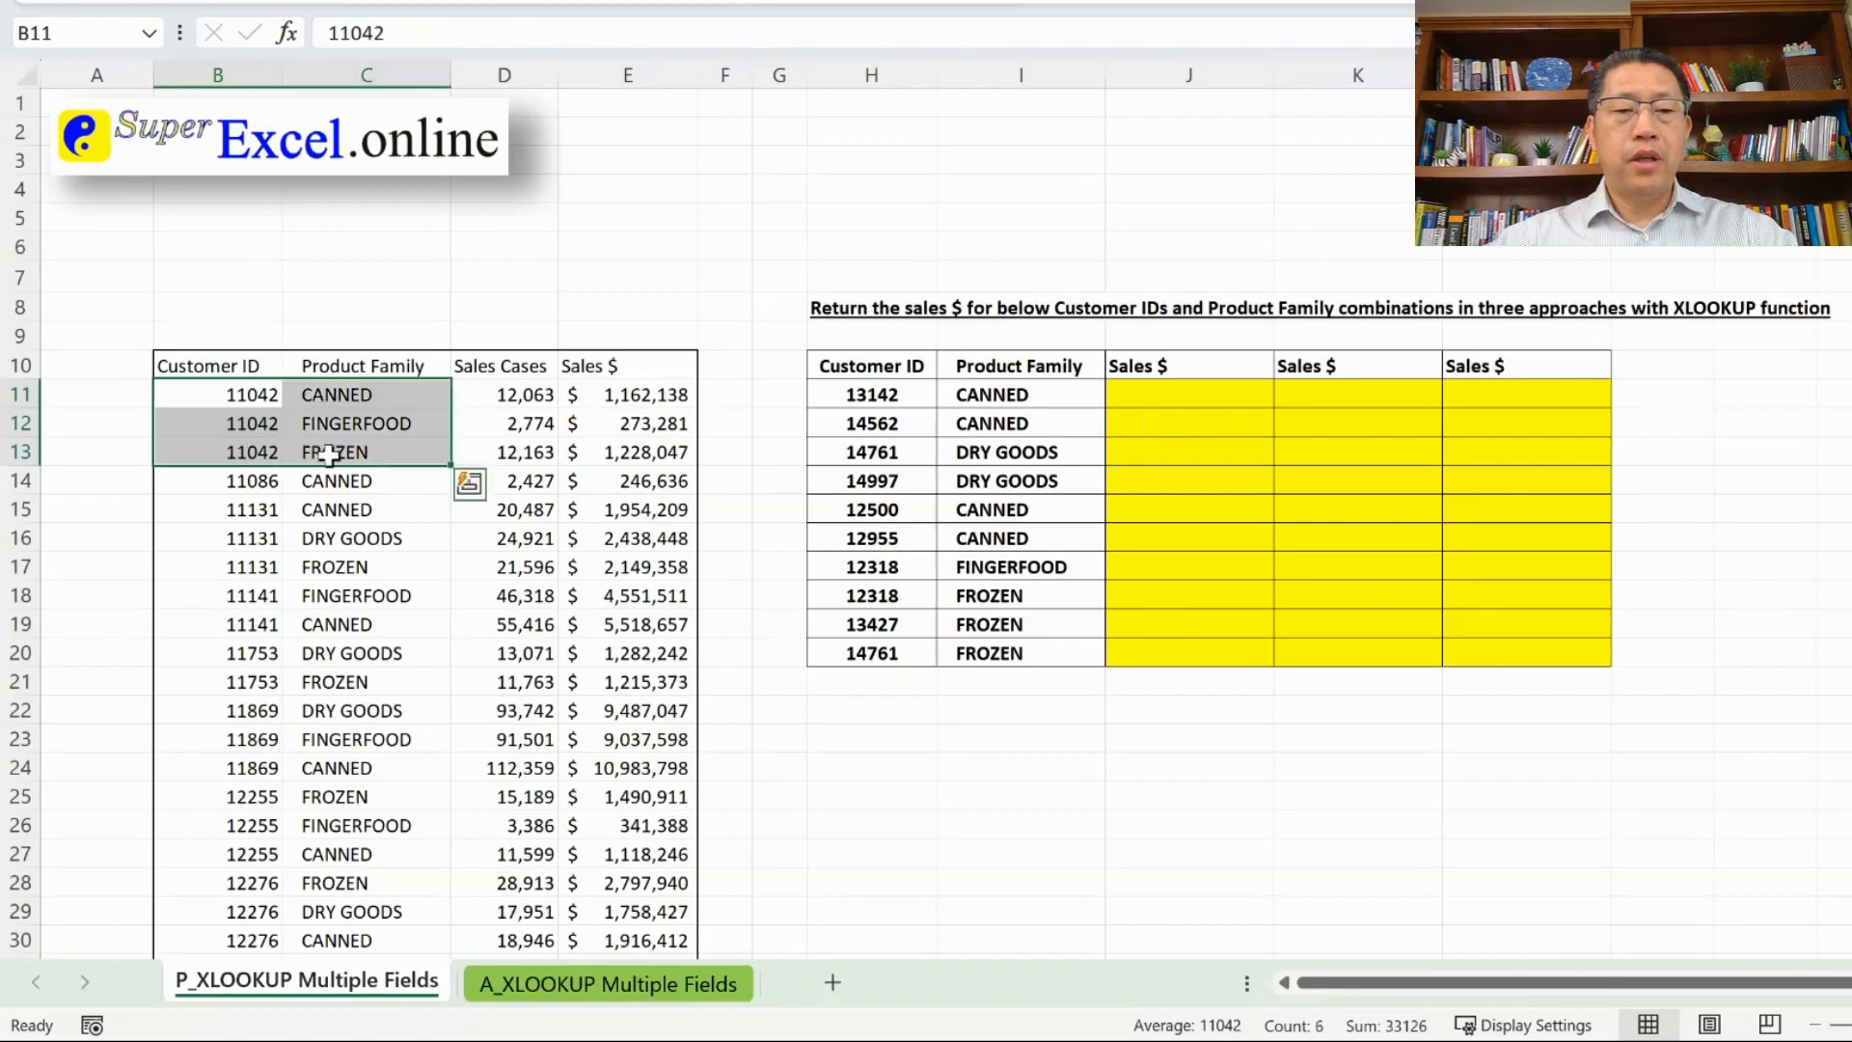
left_click(230, 395)
left_click_drag(227, 395, 304, 397)
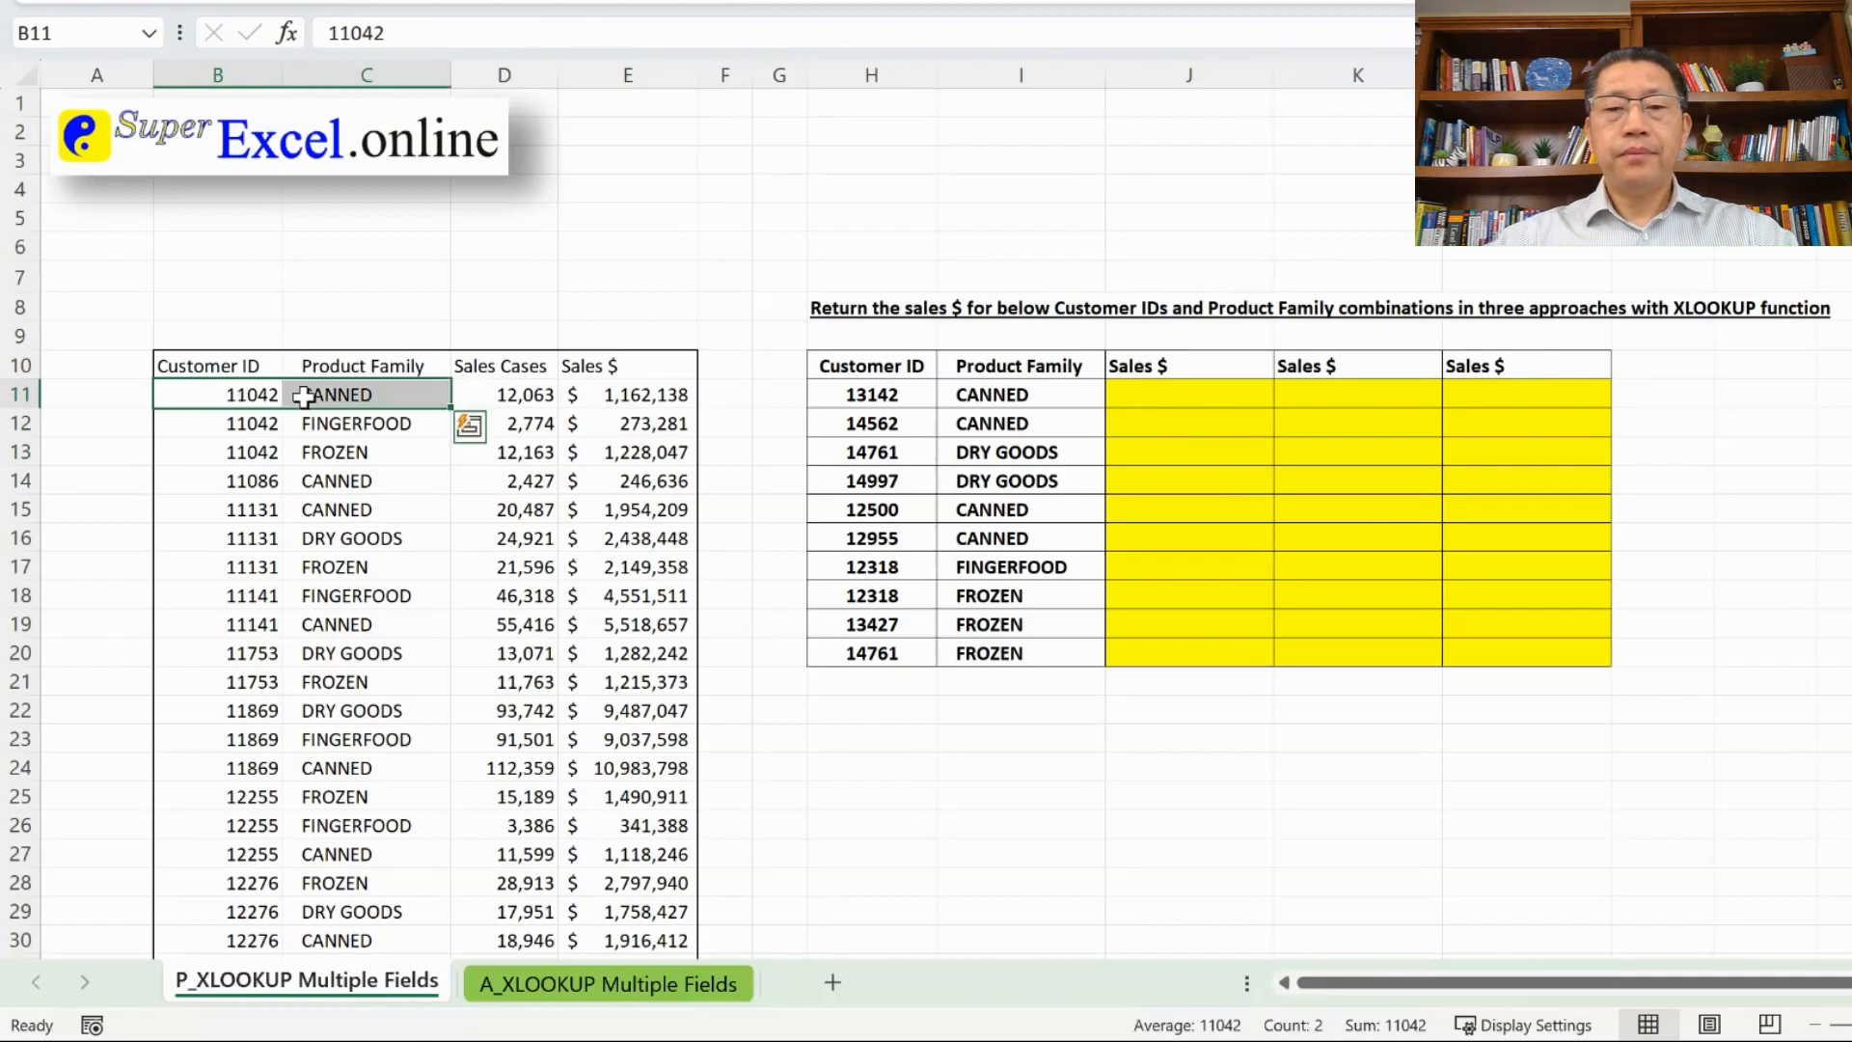
left_click(1179, 392)
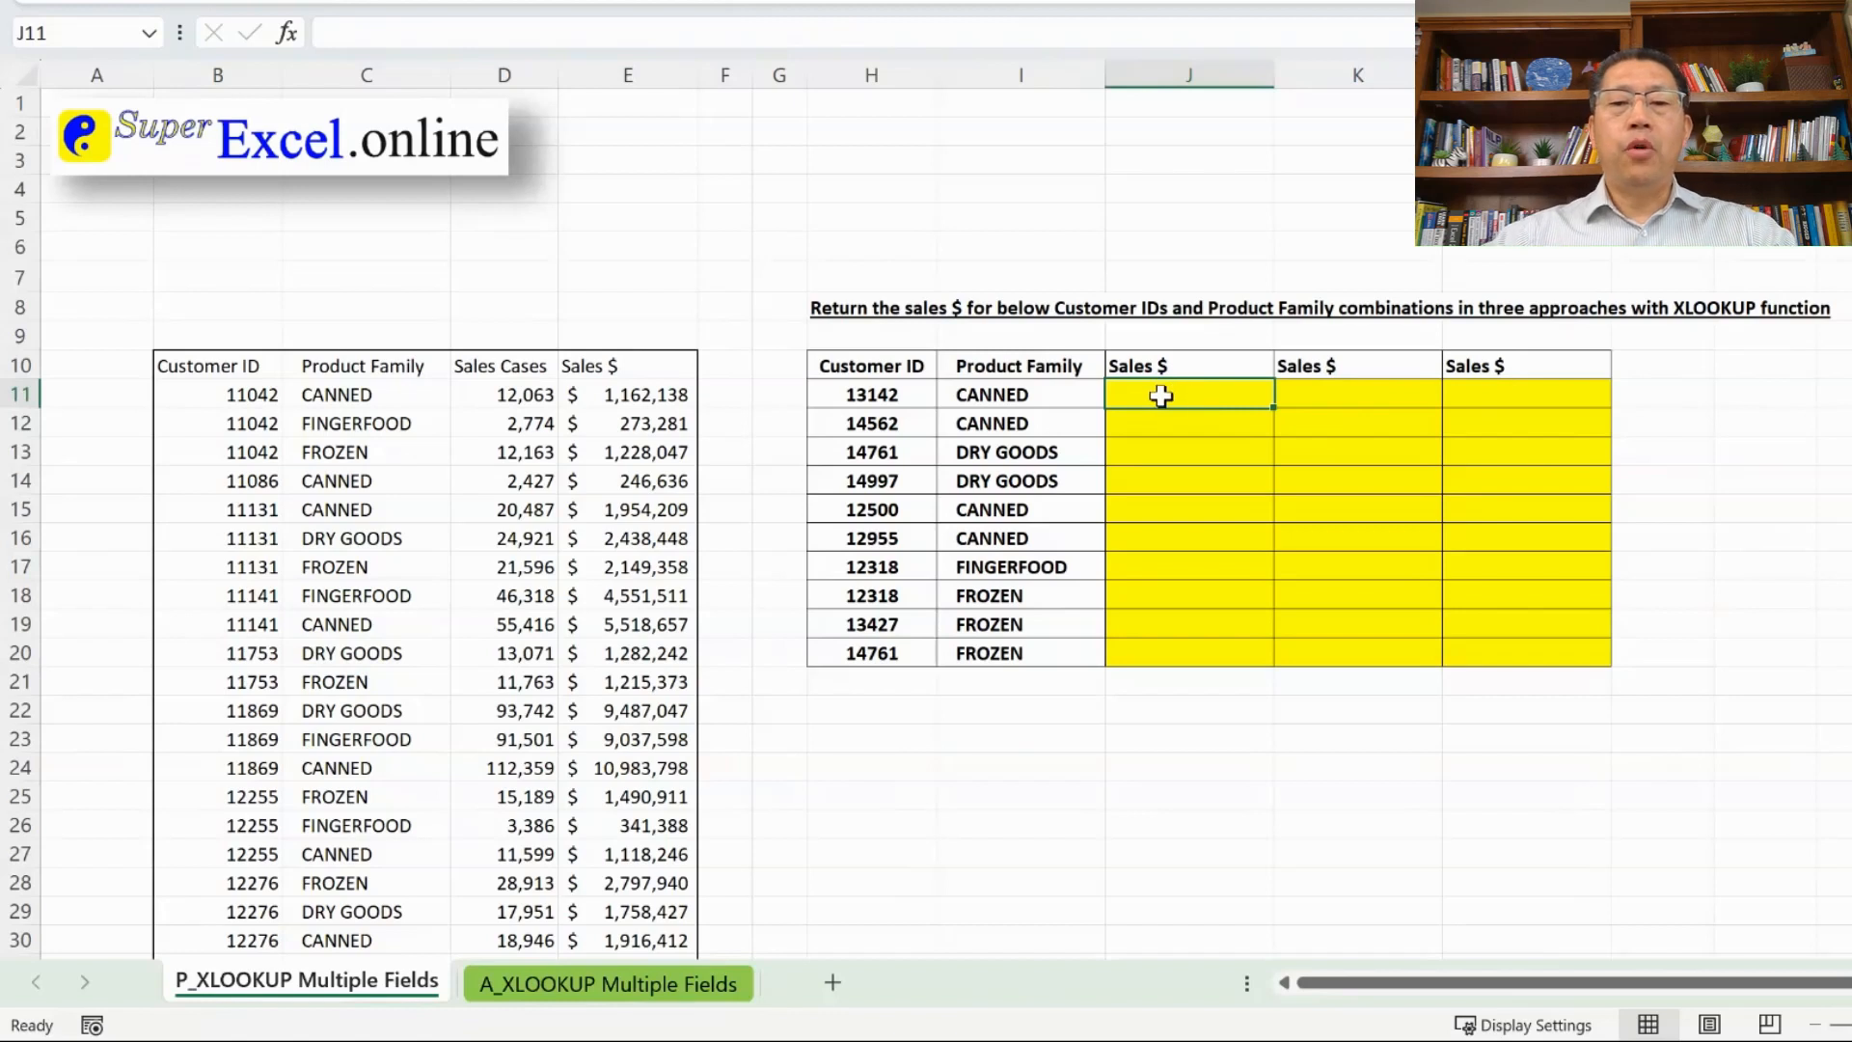
left_click(875, 391)
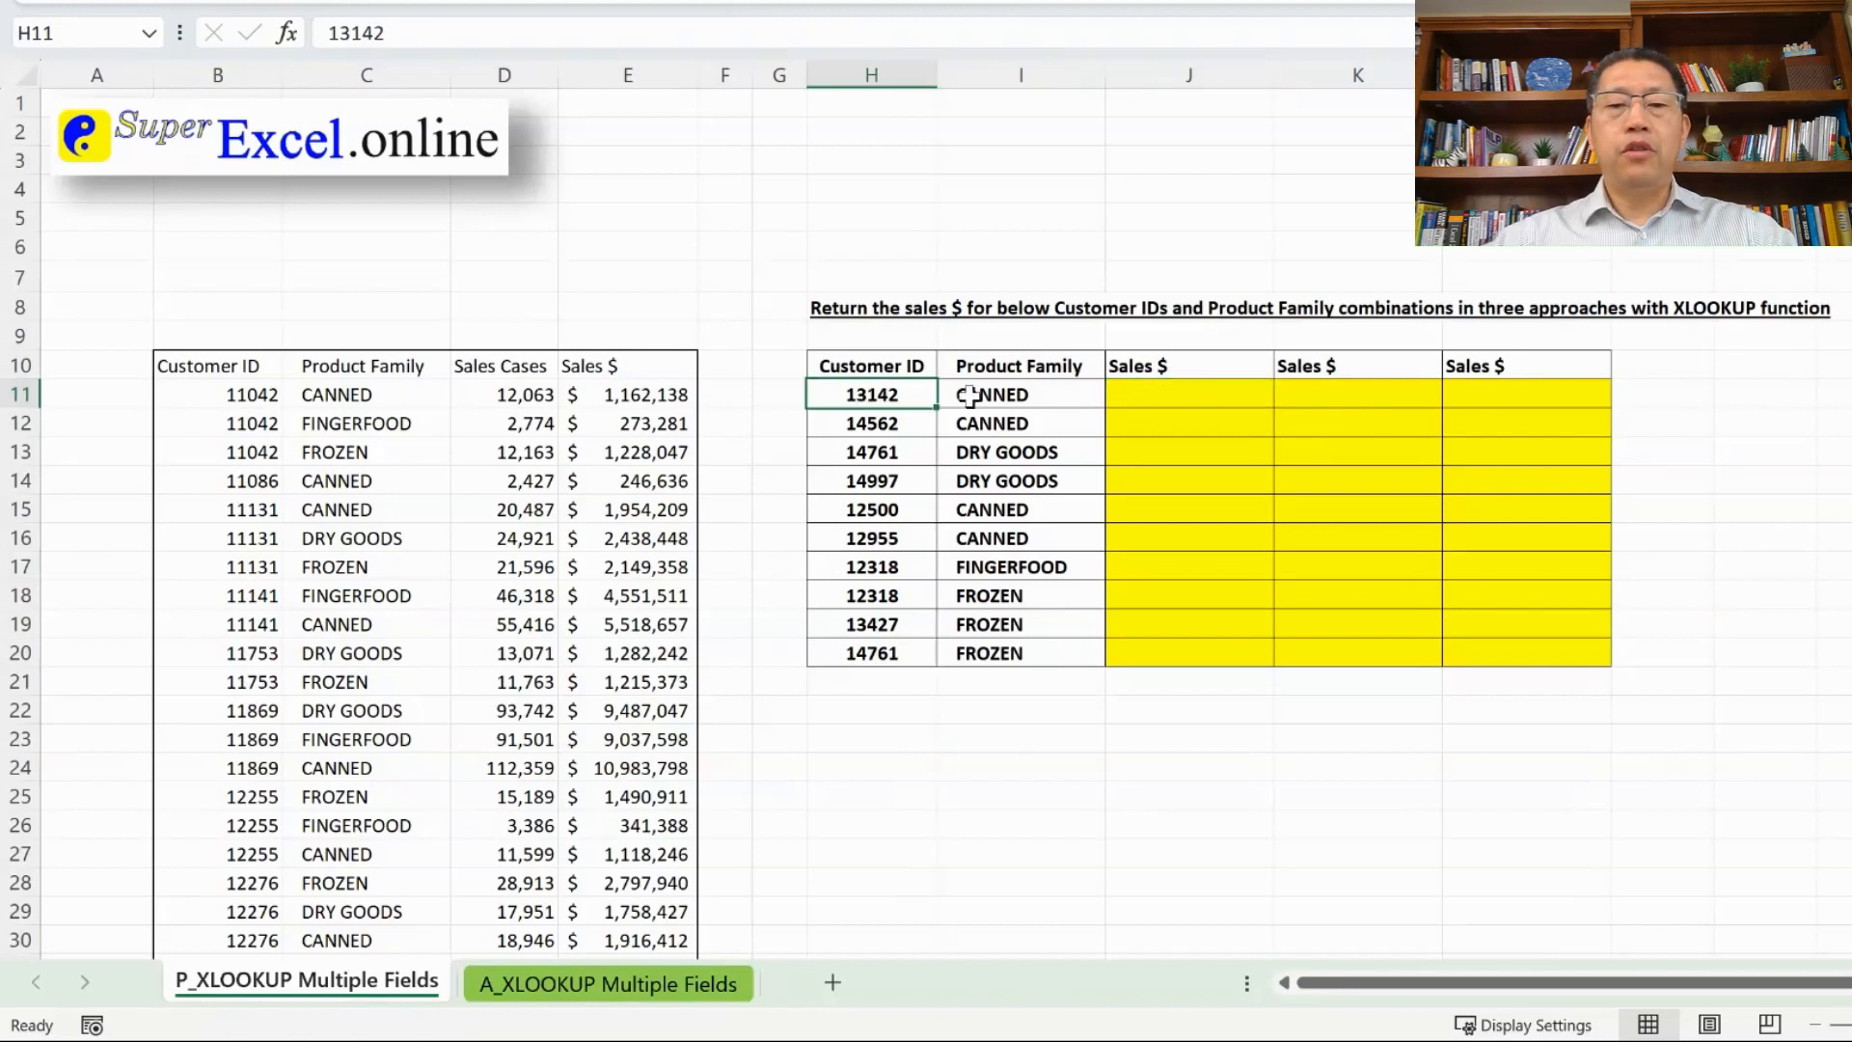
left_click(1005, 395)
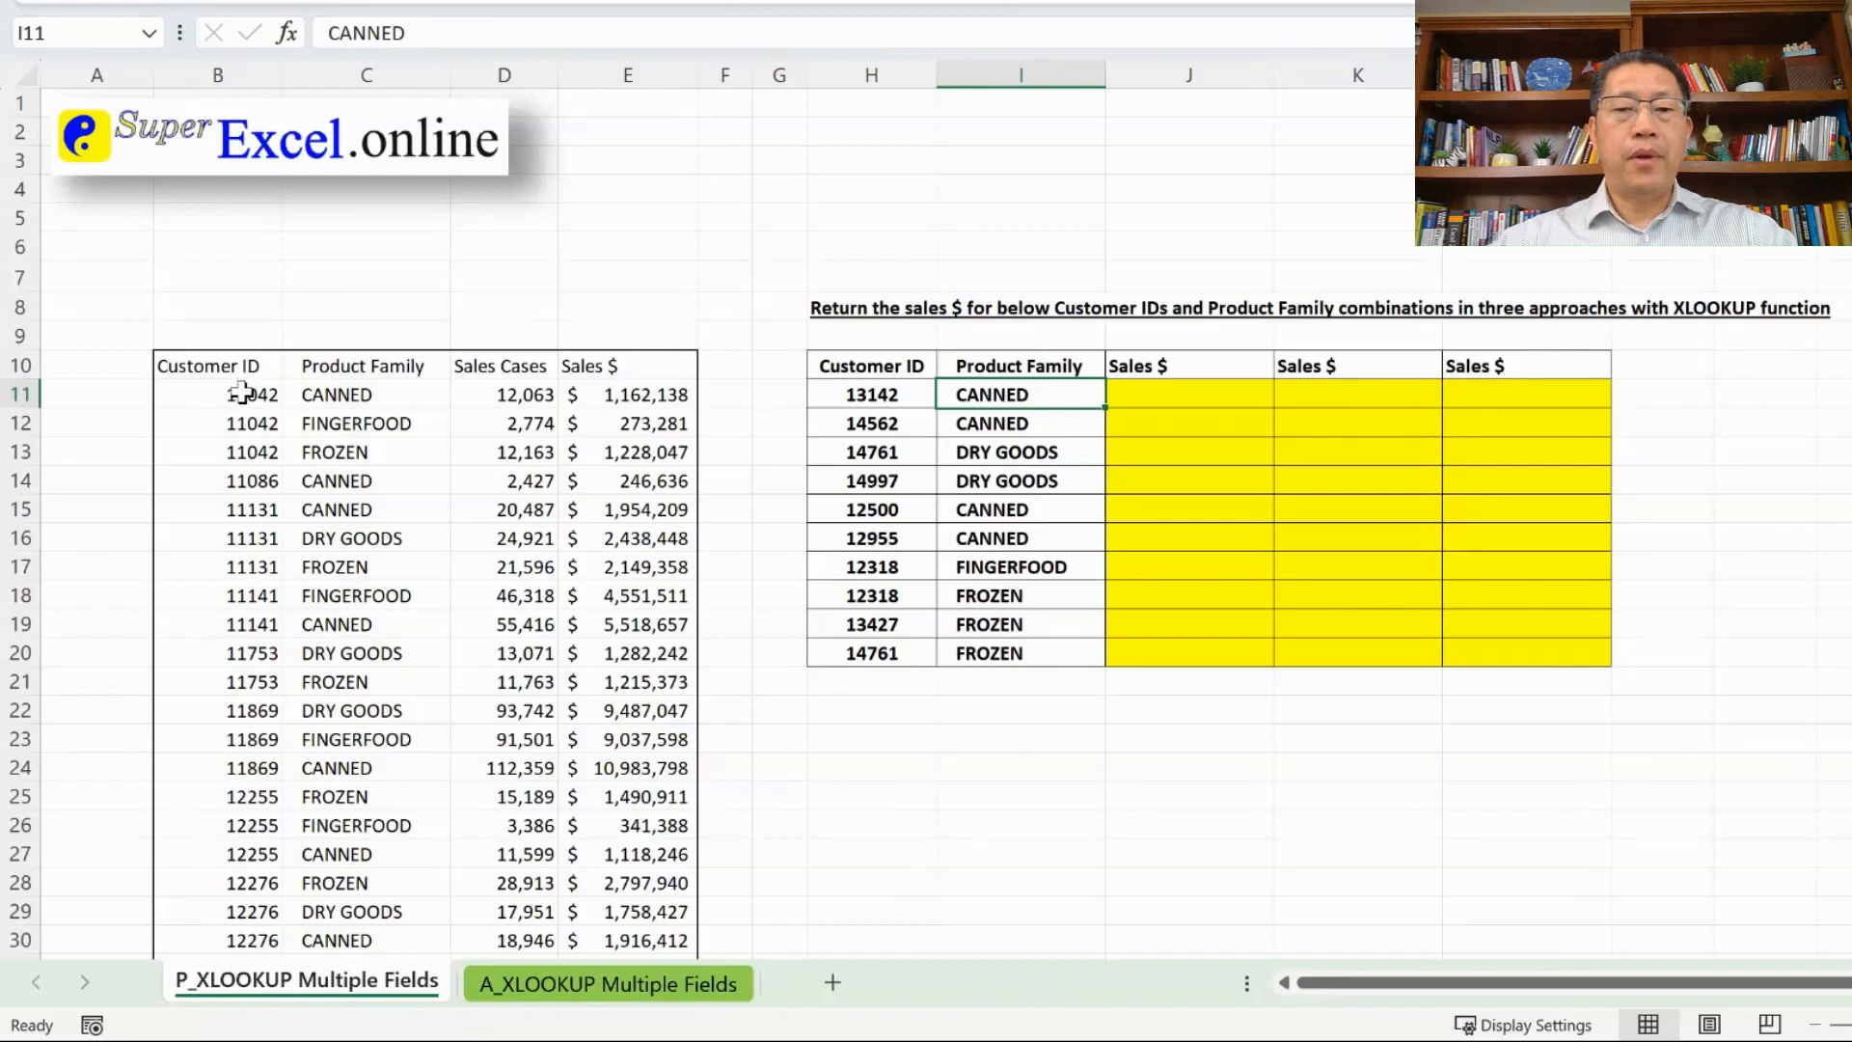
- Examine the source table's Customer ID and Product Family columns, separately and as pairs, and the empty column A beside them
left_click_drag(241, 391, 214, 551)
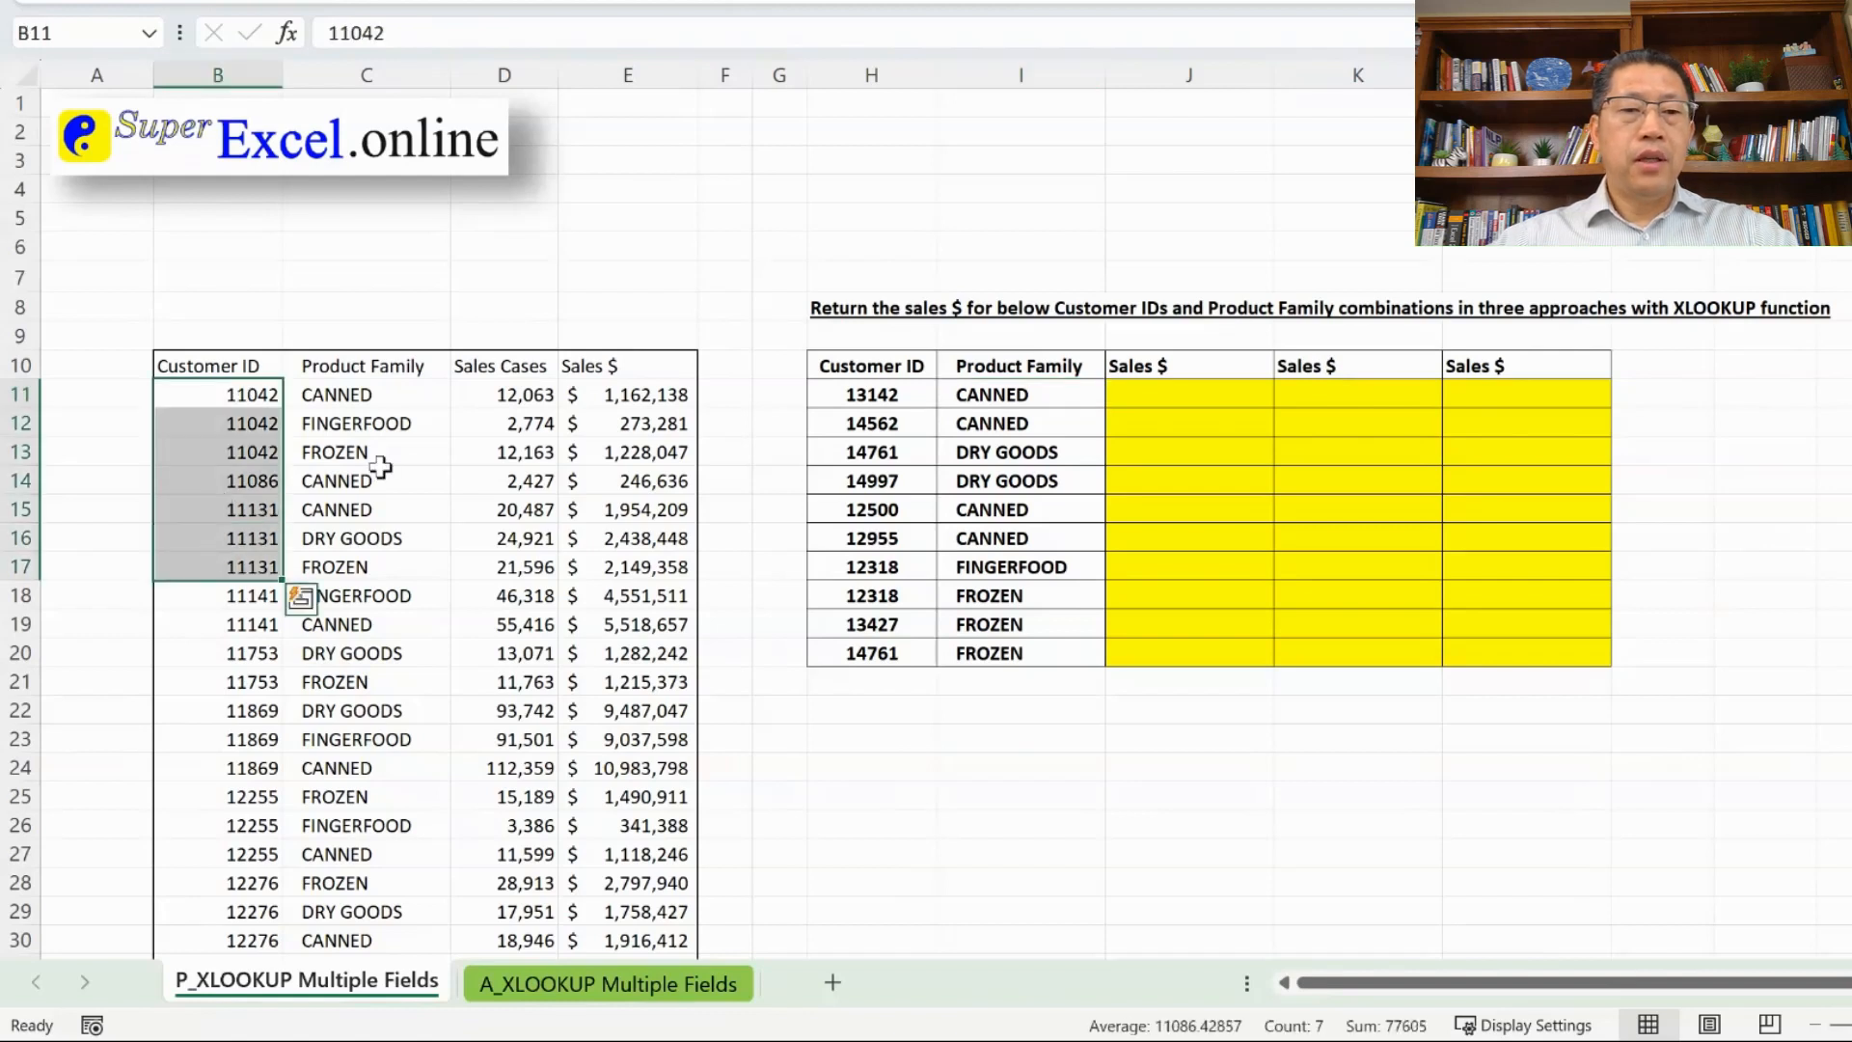
left_click_drag(382, 398, 358, 539)
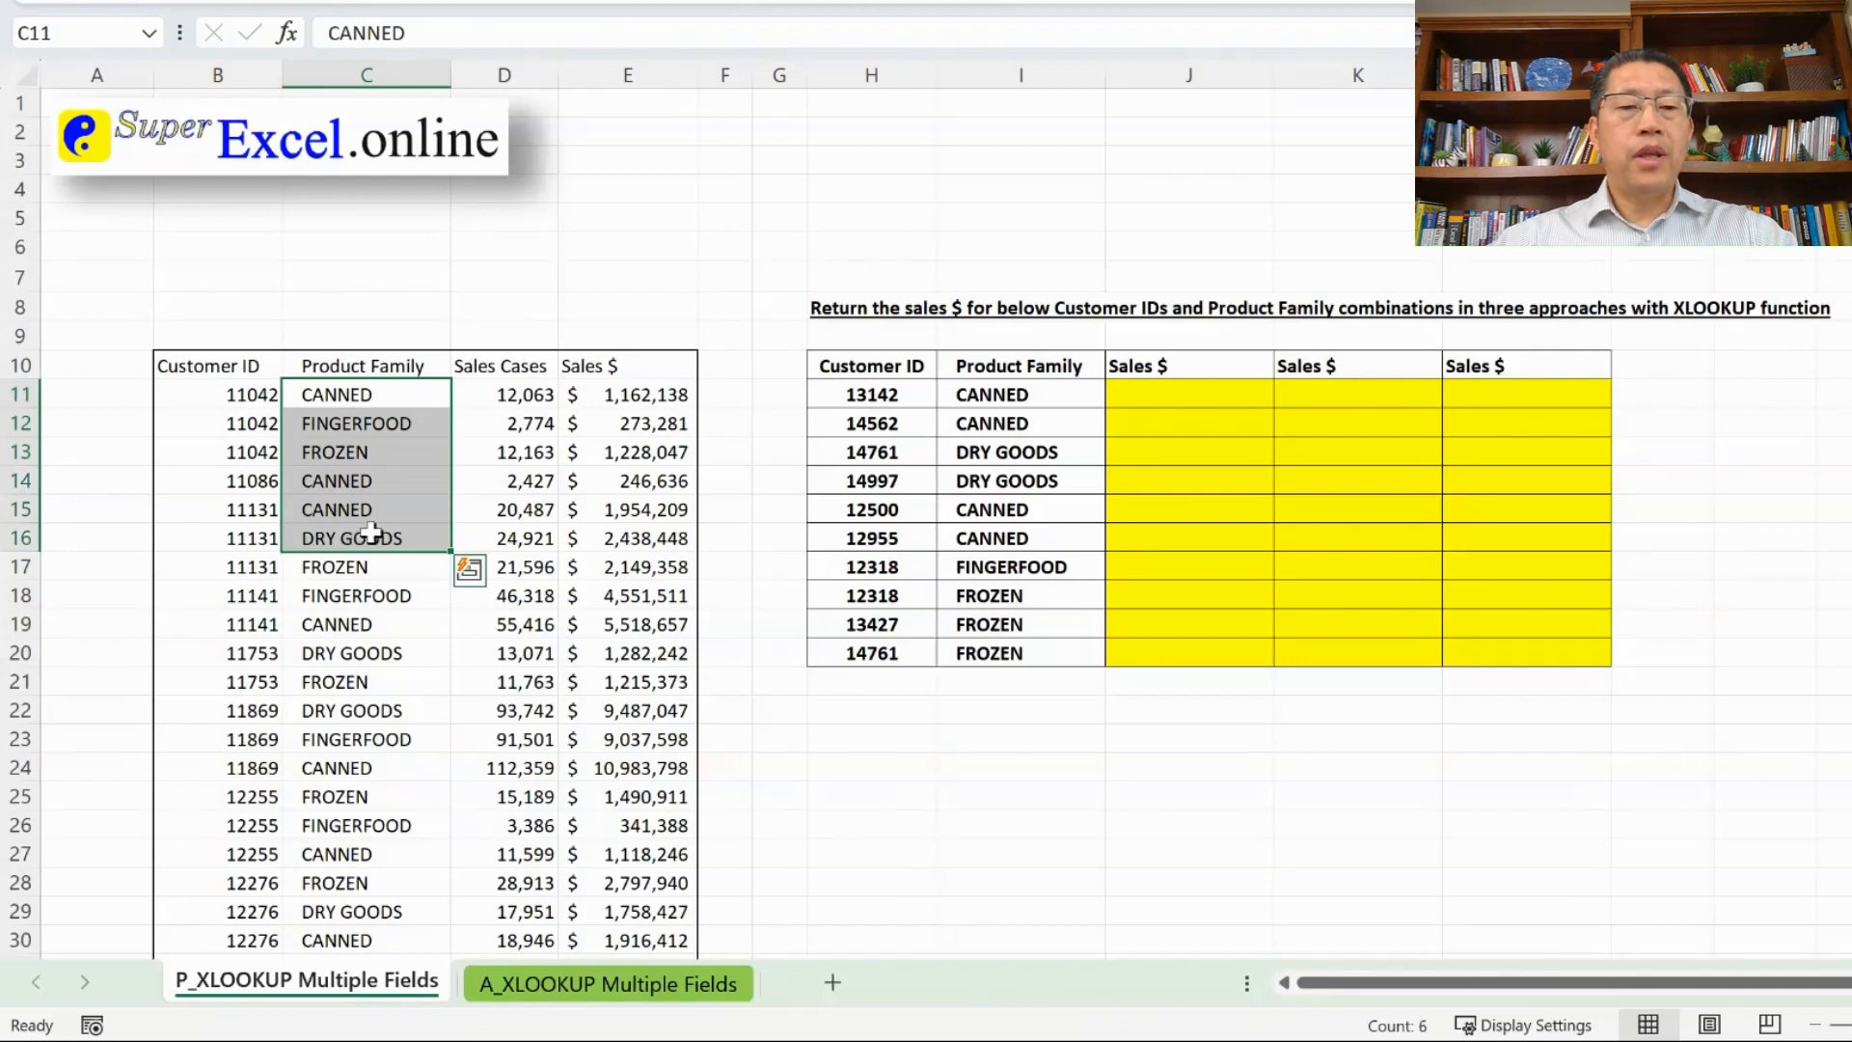
left_click_drag(254, 406, 335, 514)
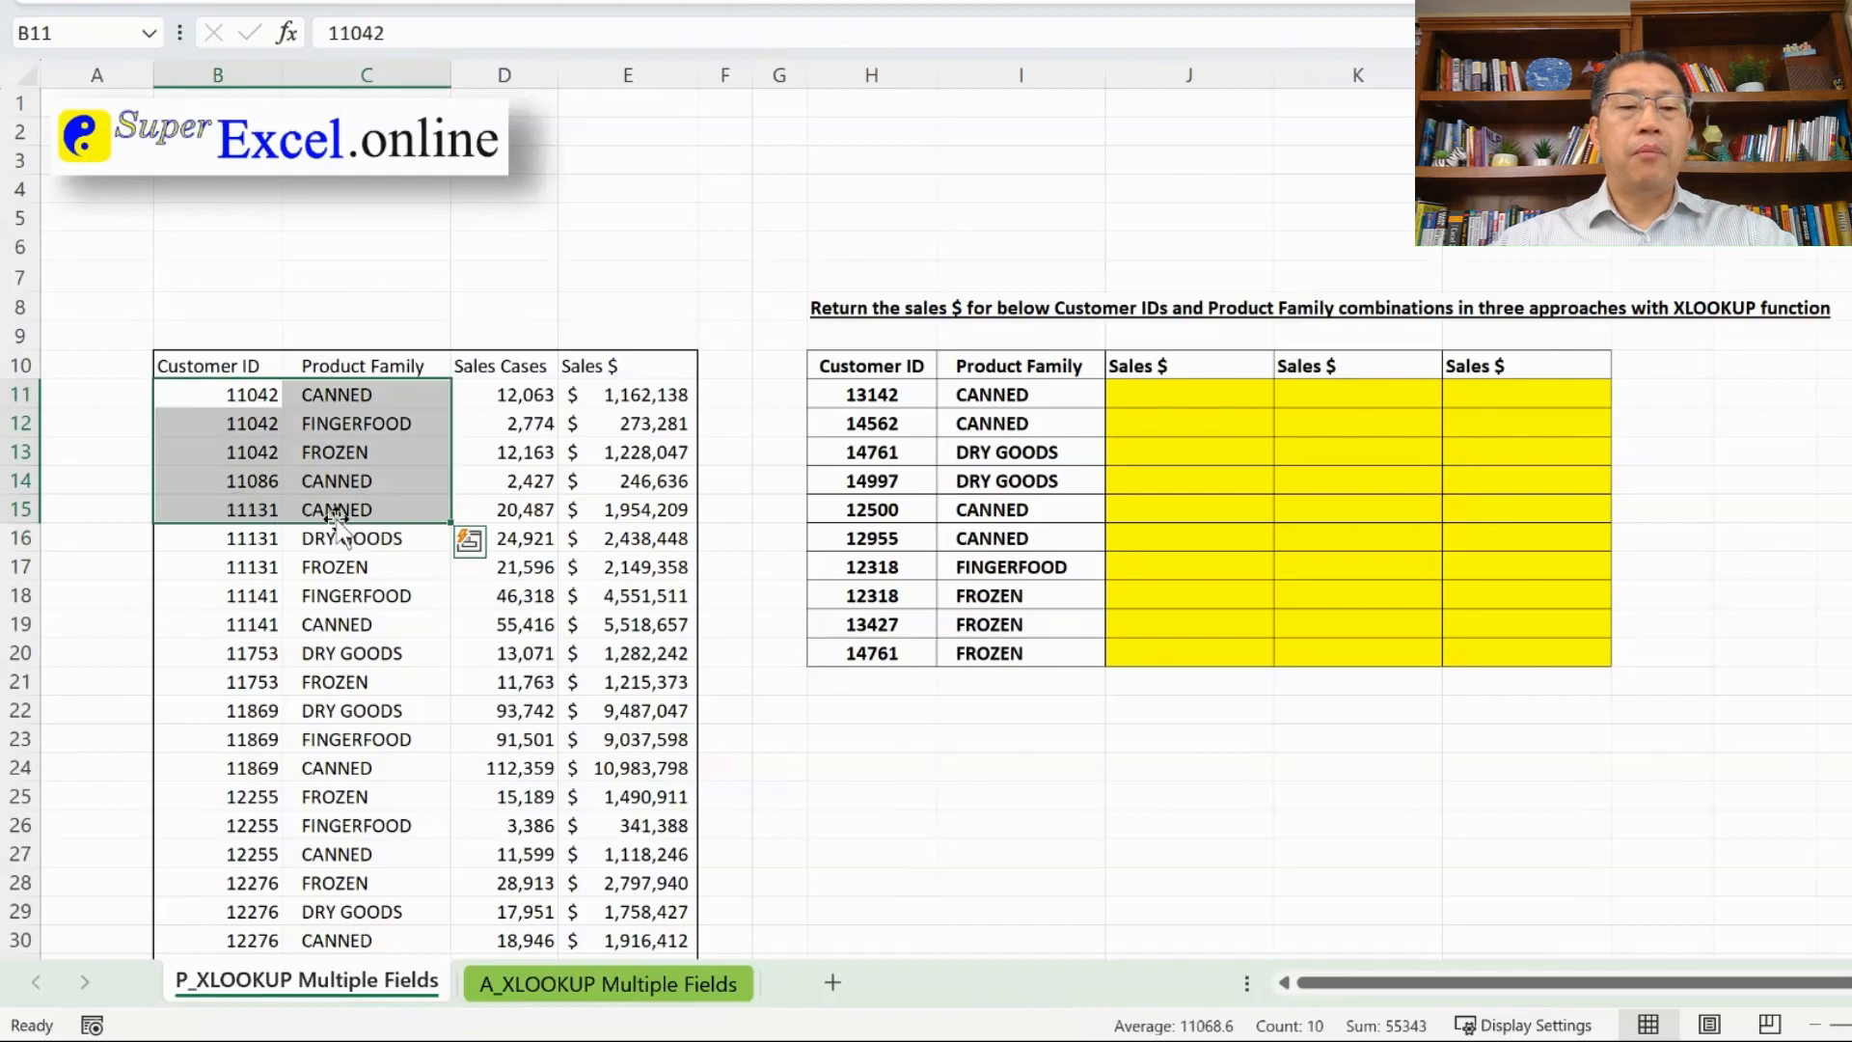
left_click(335, 481)
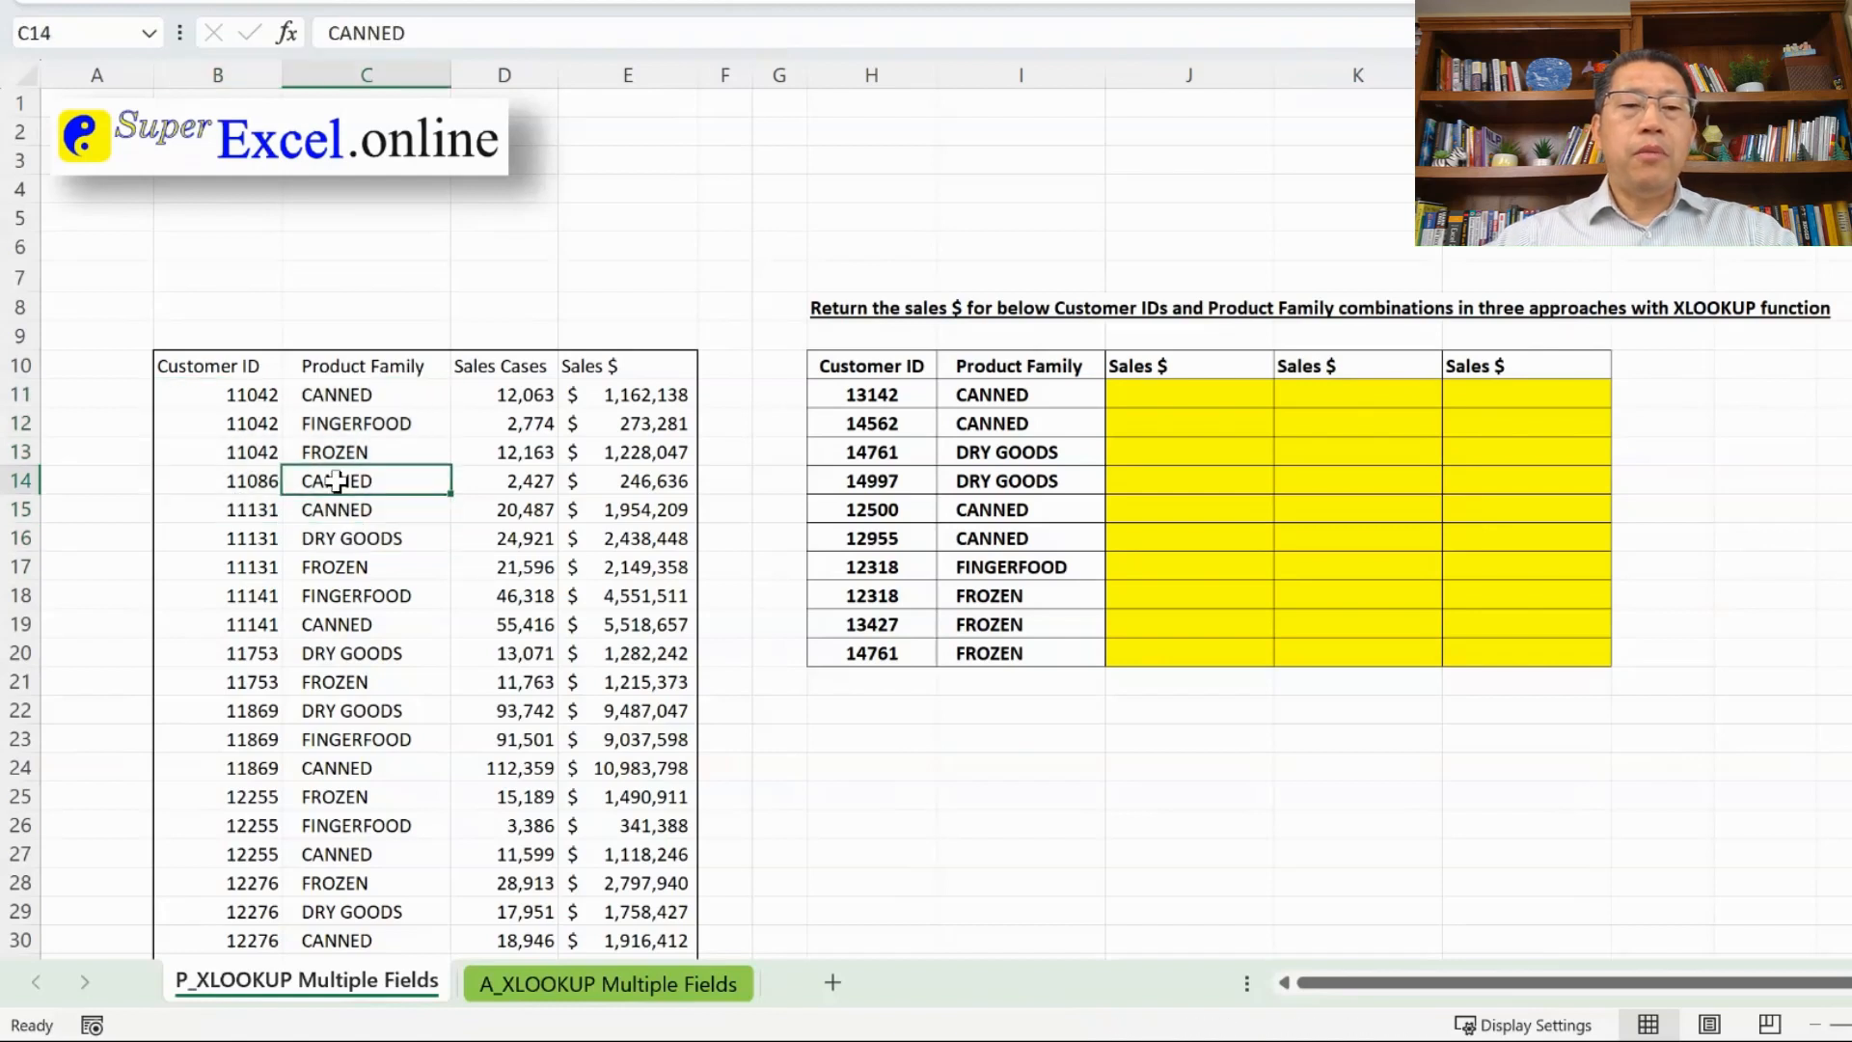
left_click(97, 394)
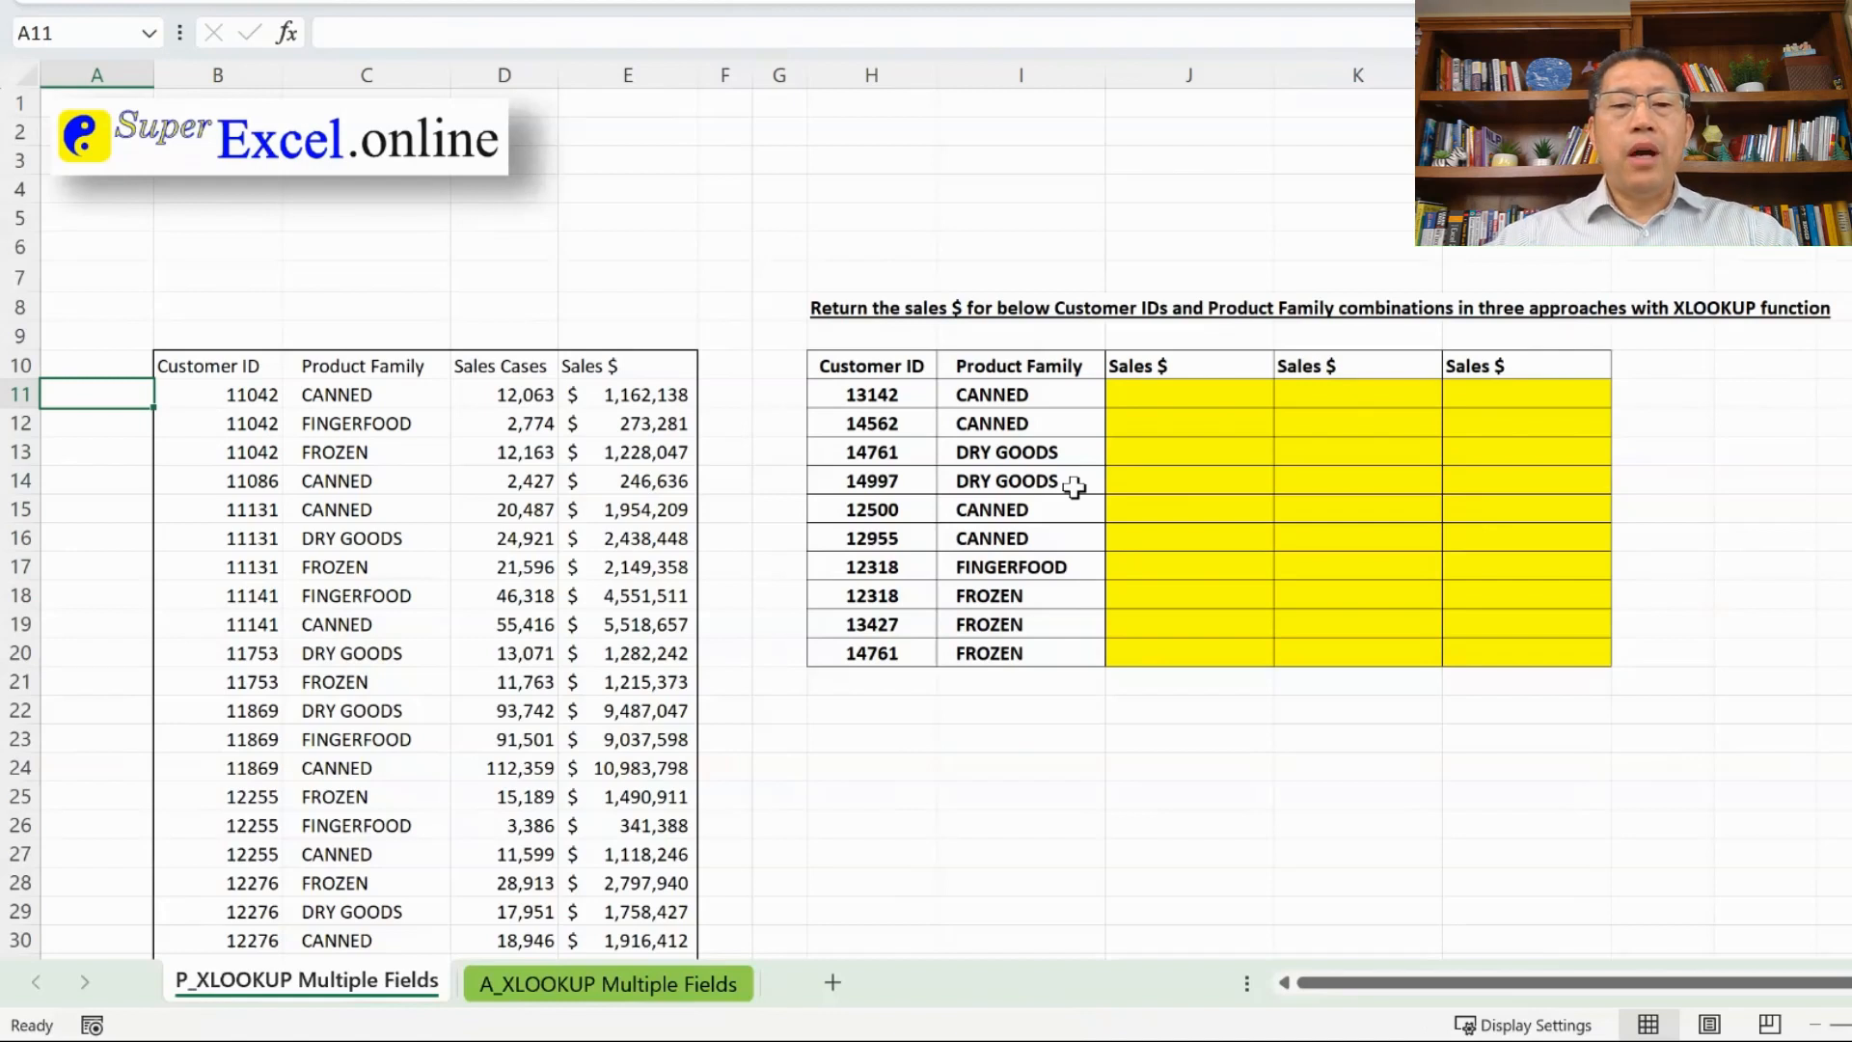
left_click_drag(140, 399, 139, 603)
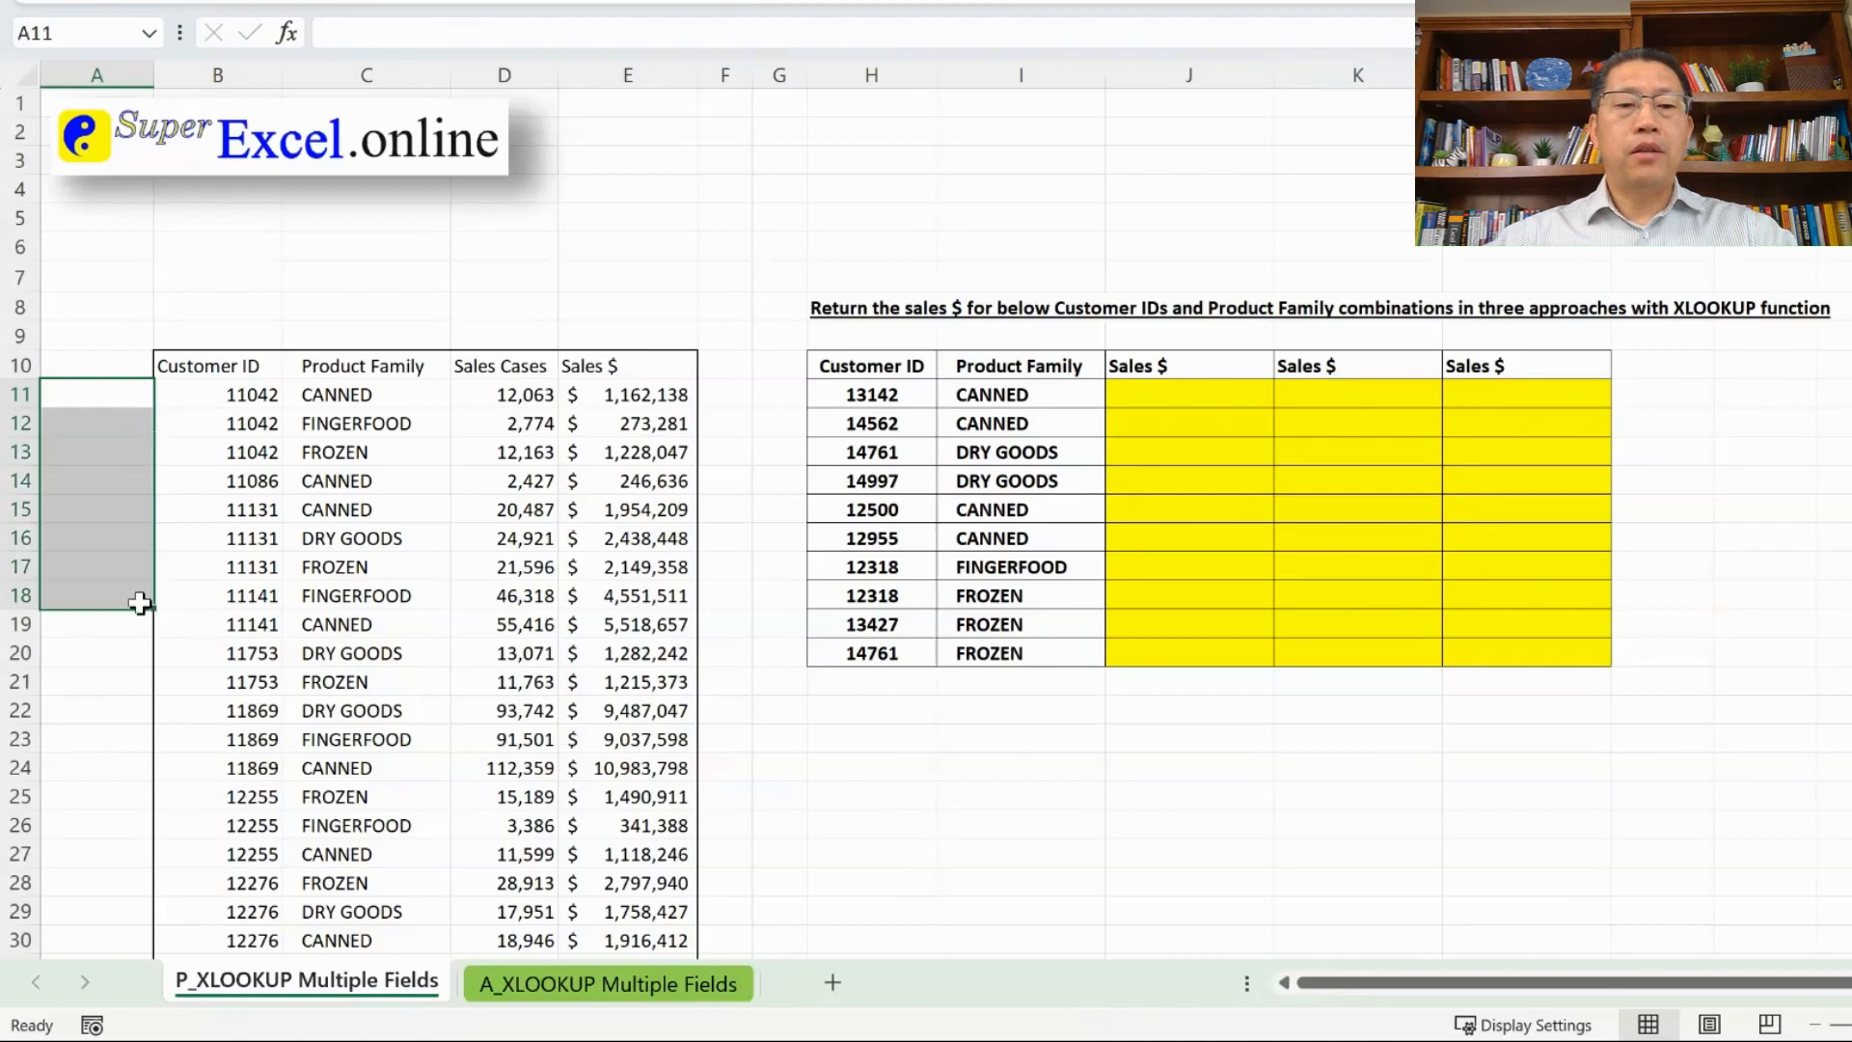
left_click_drag(235, 425, 241, 596)
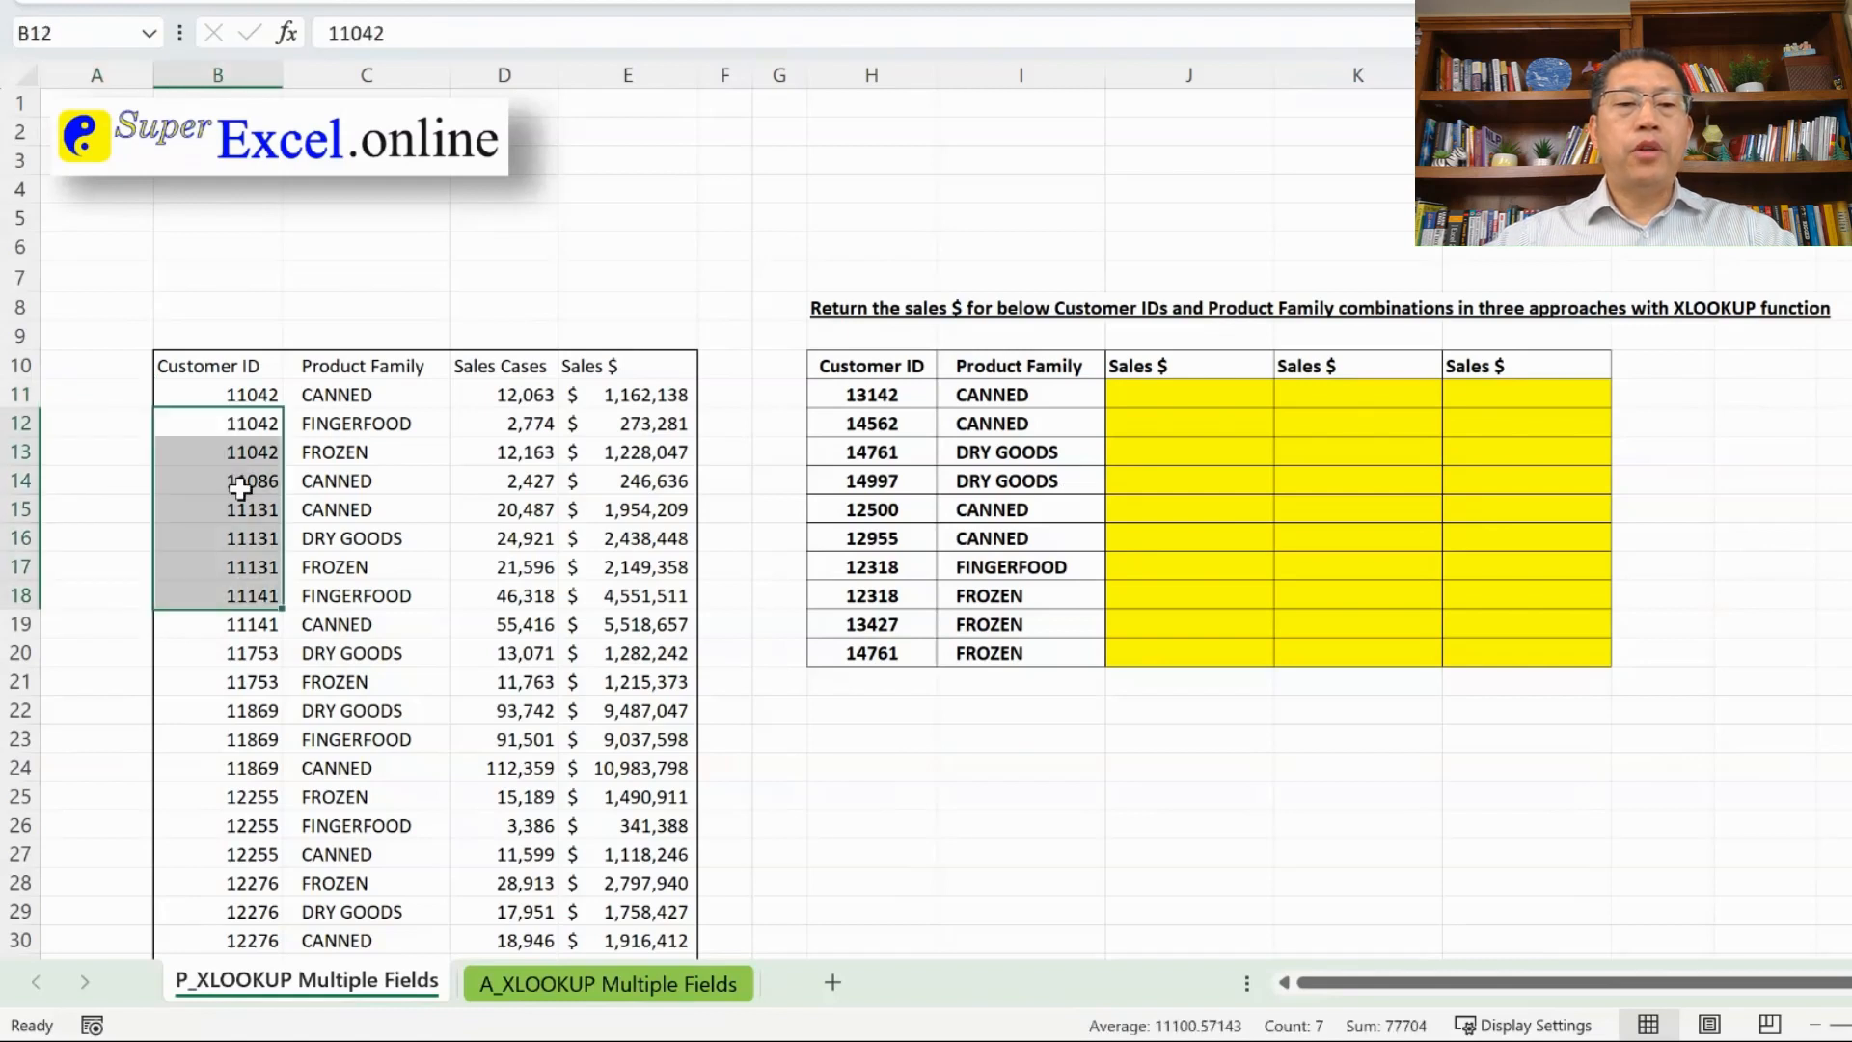
left_click_drag(234, 425, 305, 619)
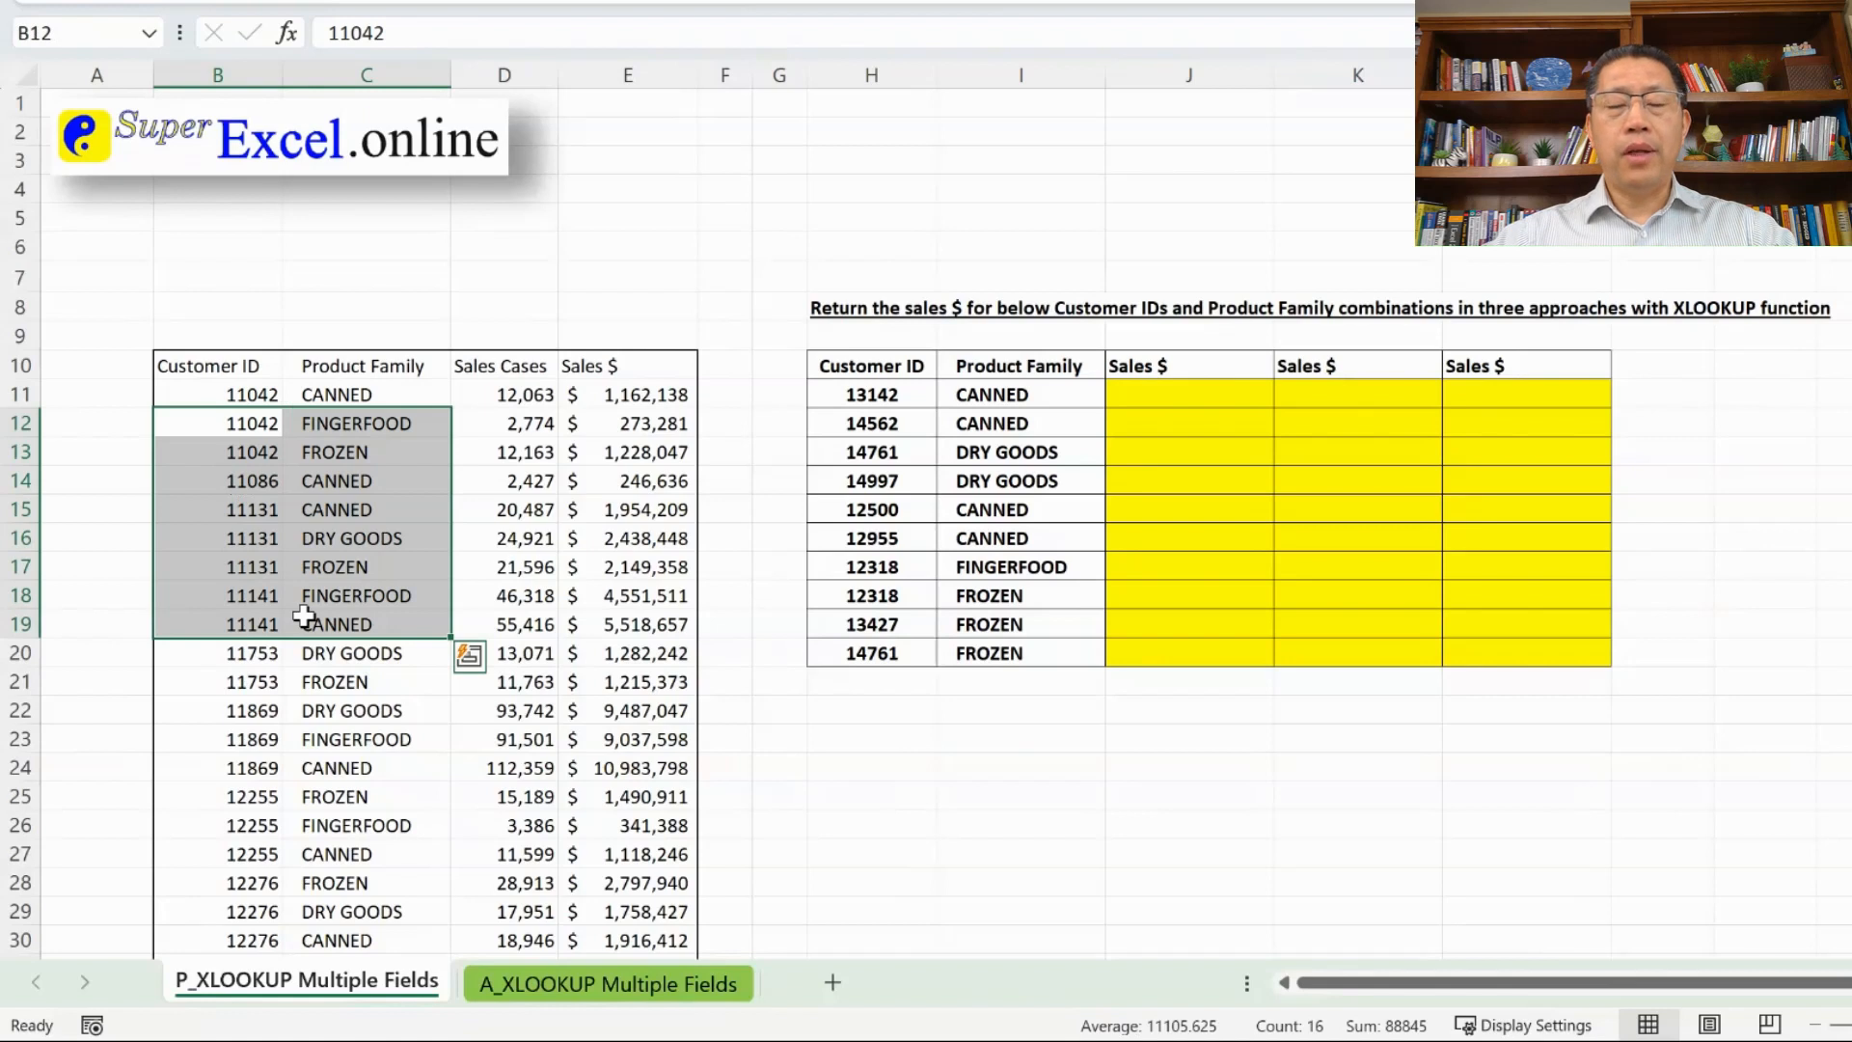
left_click(771, 593)
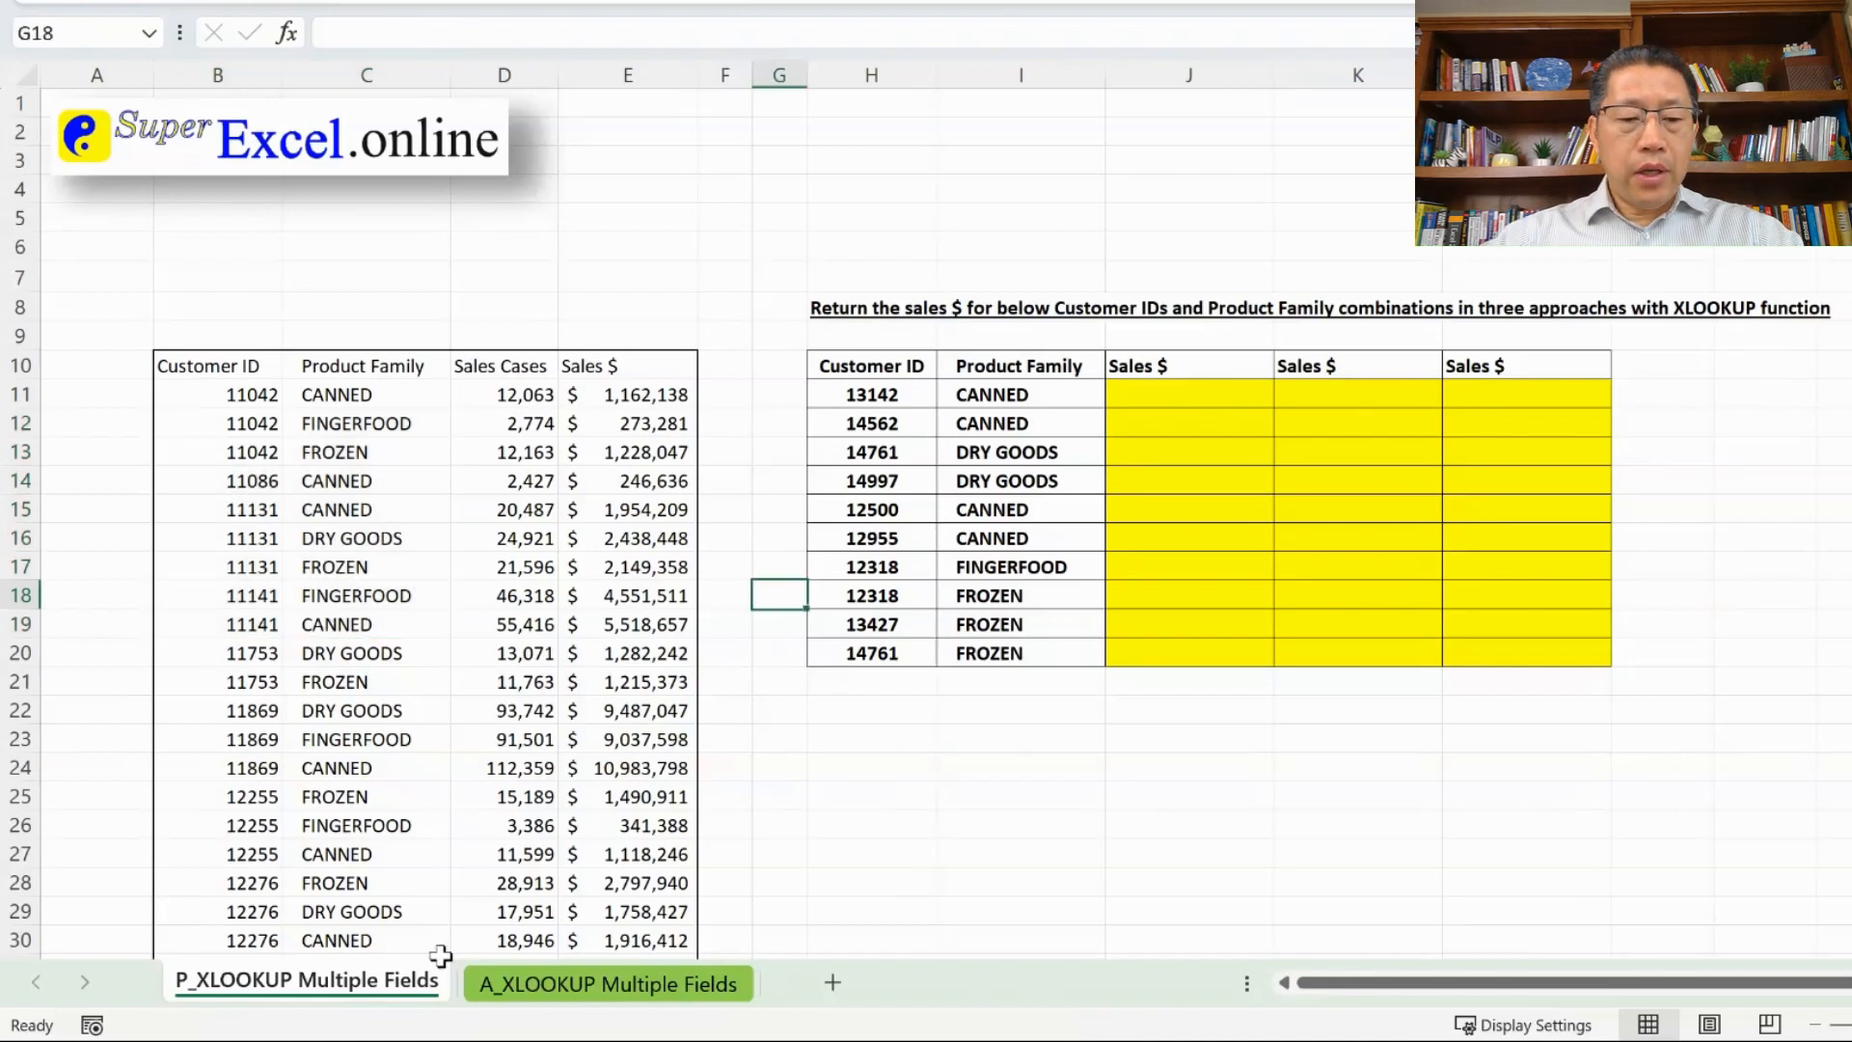
- Duplicate the P_XLOOKUP Multiple Fields sheet and delete the logo from the copy
left_click_drag(423, 986, 661, 950)
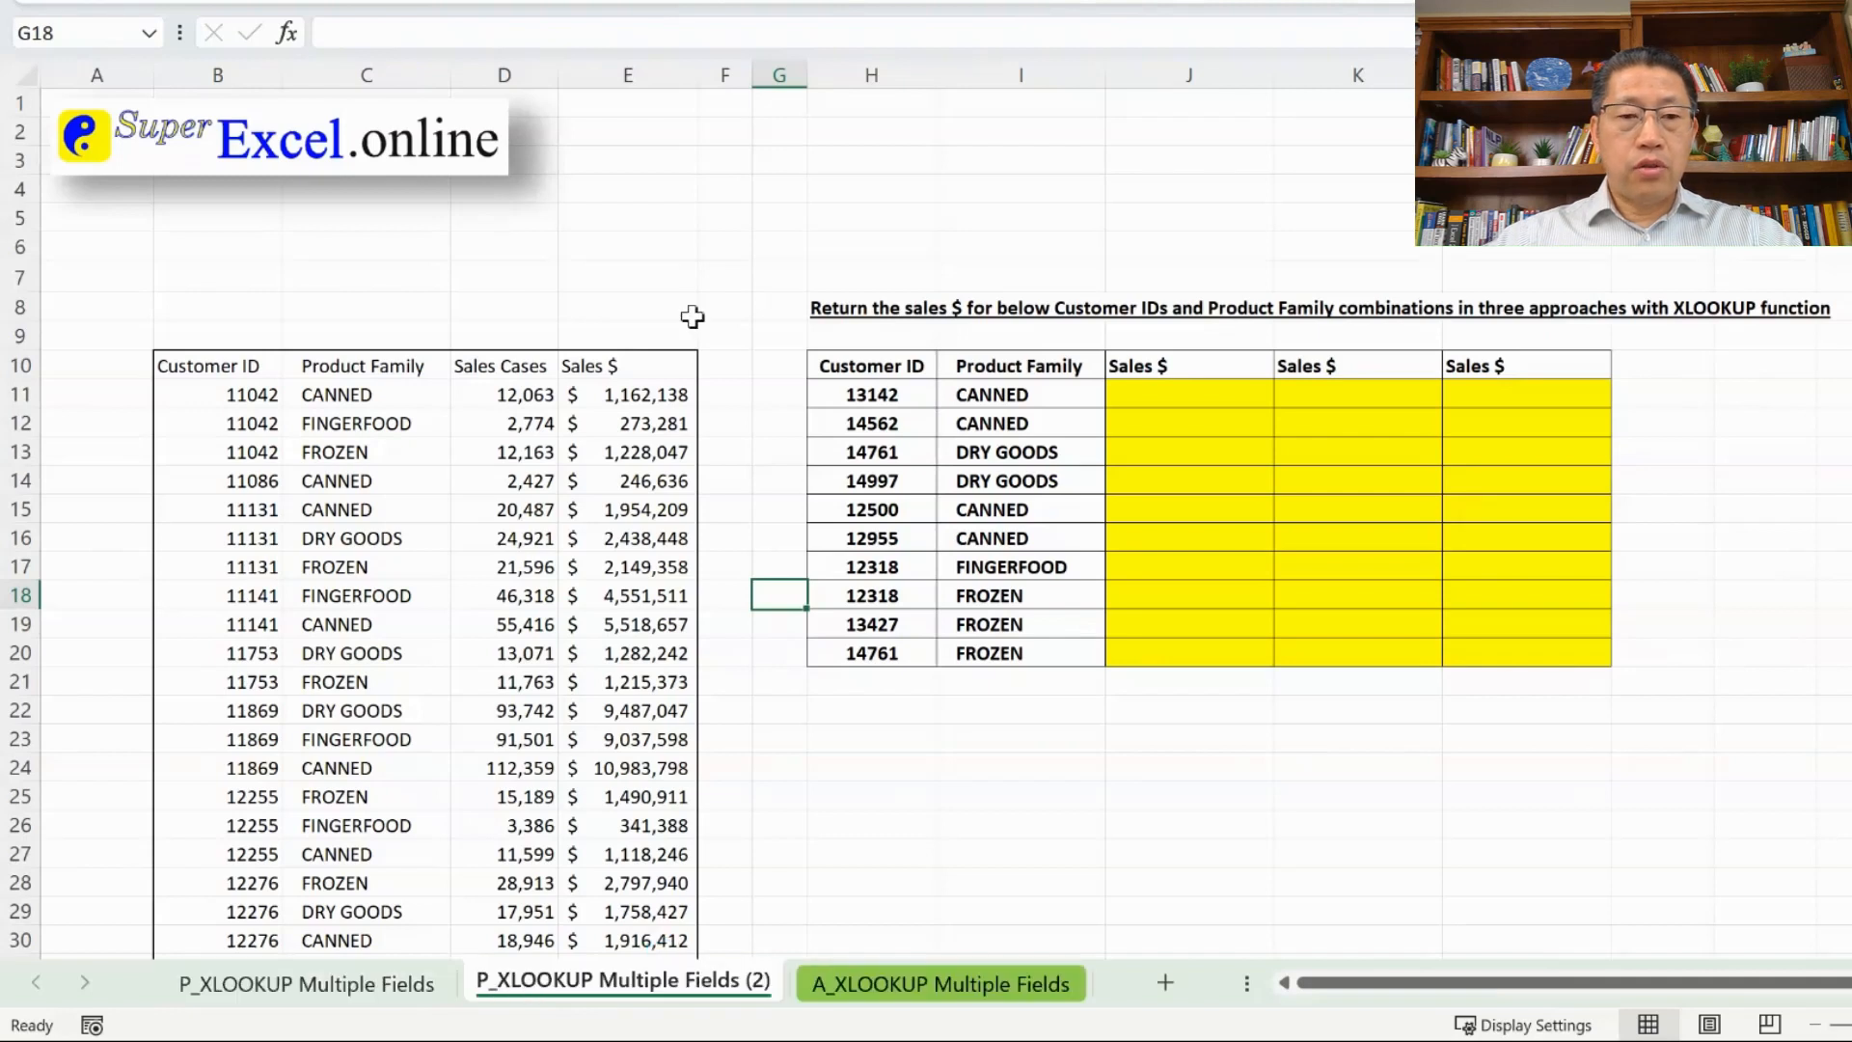
left_click(289, 140)
key("Delete")
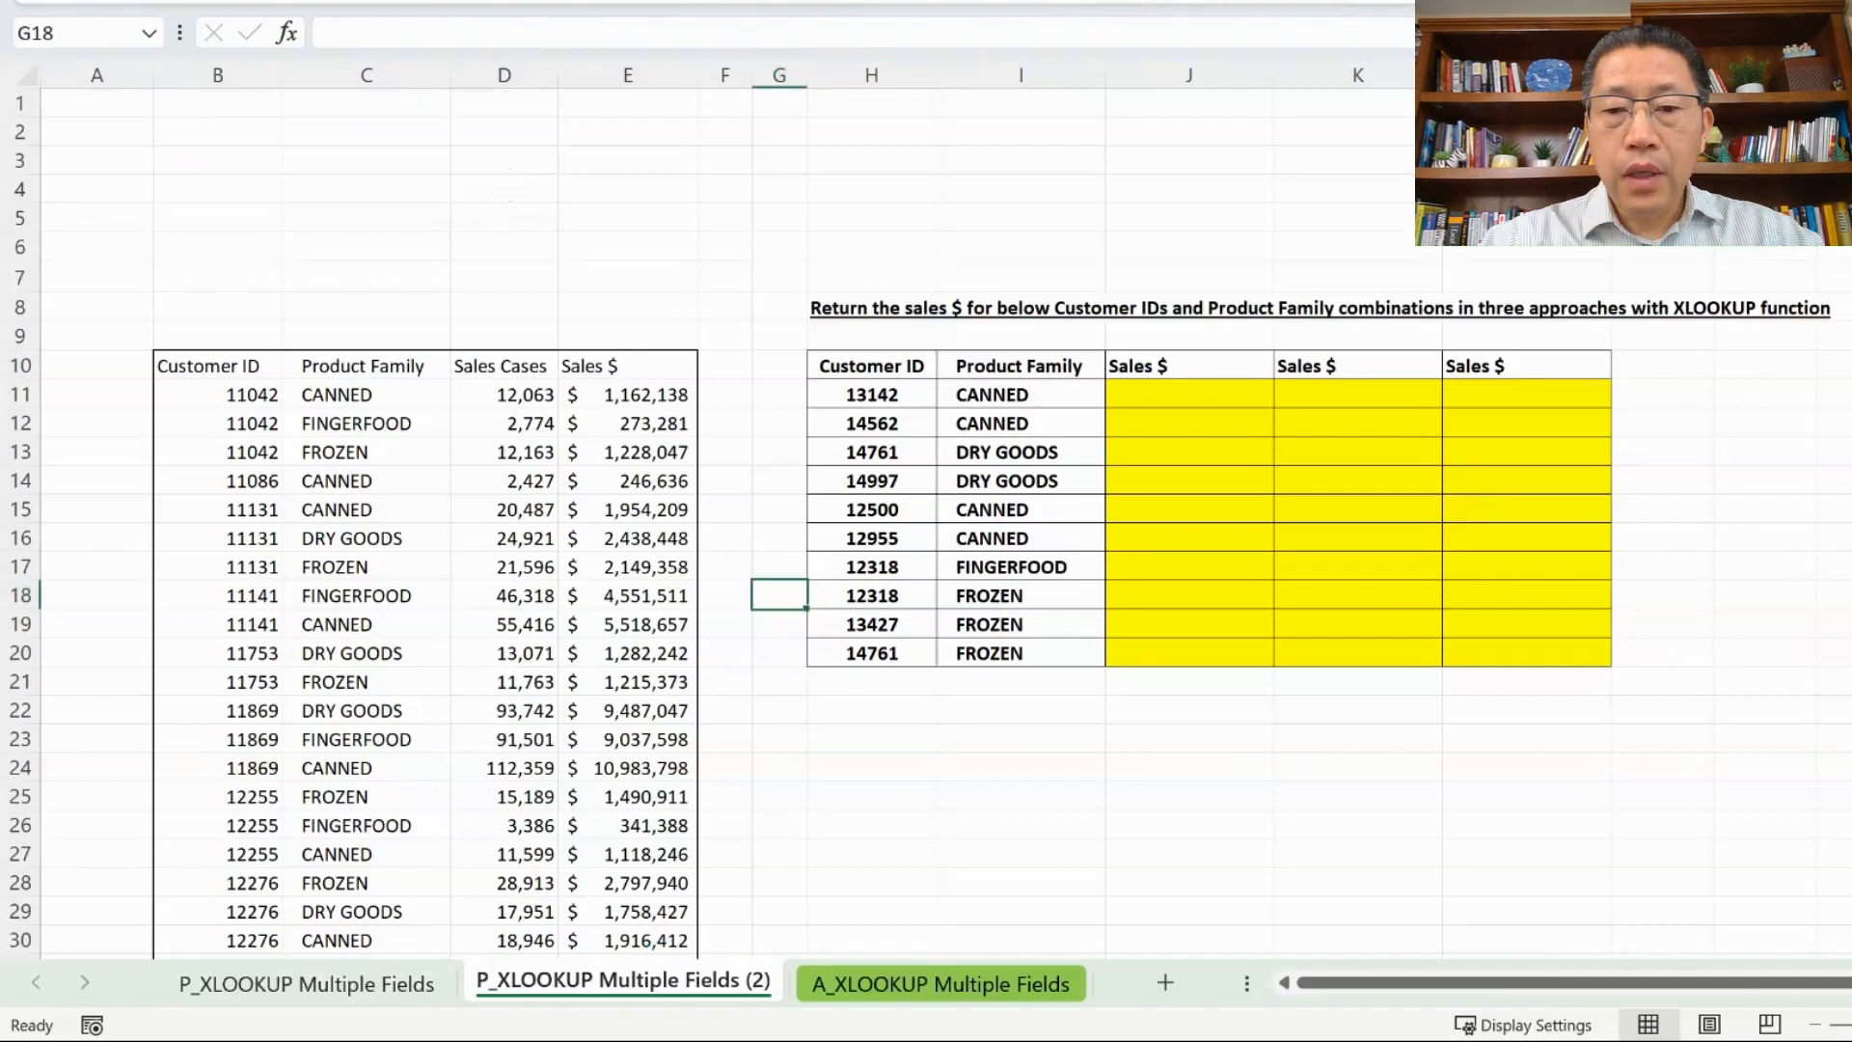
- Circle cell J11 in blue ink and handwrite "=xlookup" above the source table
left_click_drag(1222, 388, 1227, 374)
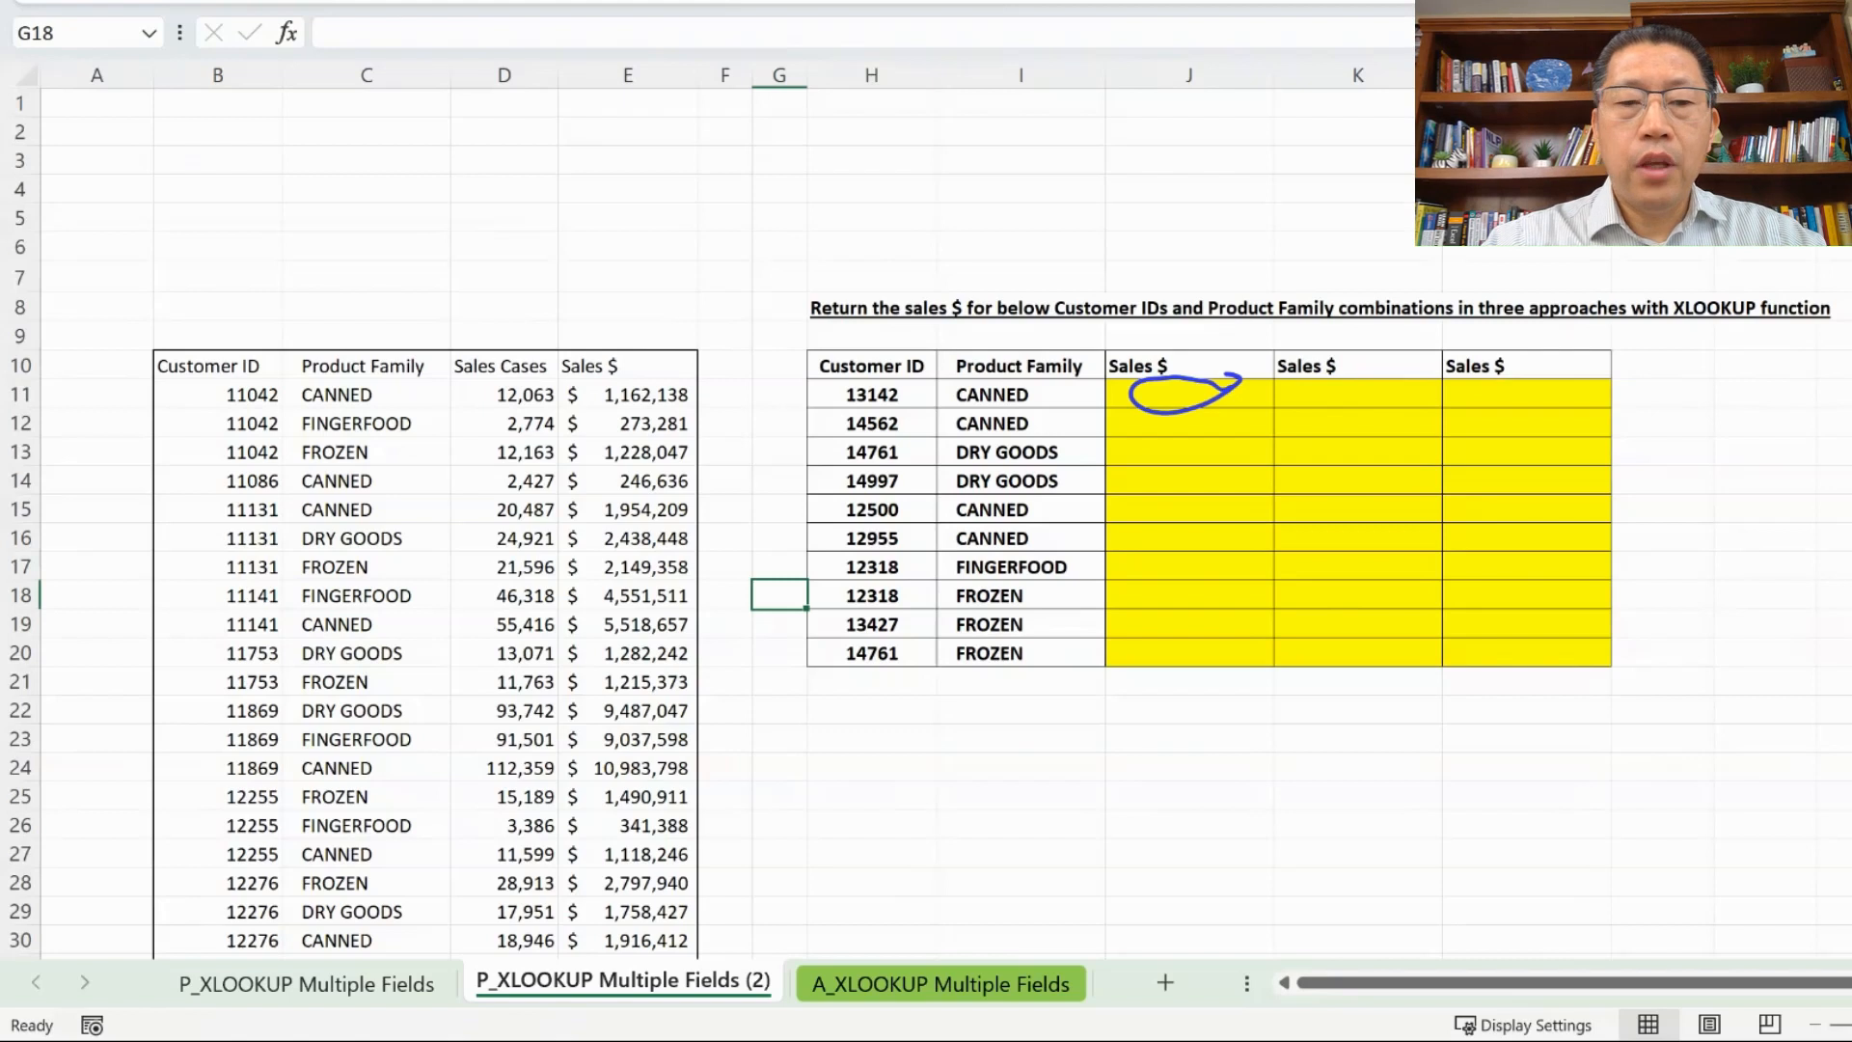
left_click_drag(196, 198, 215, 200)
left_click_drag(198, 217, 219, 212)
left_click_drag(229, 196, 251, 222)
left_click_drag(256, 194, 220, 228)
left_click_drag(262, 158, 258, 228)
left_click_drag(286, 189, 284, 191)
left_click_drag(306, 189, 323, 230)
mouse_move(333, 198)
left_mouse_down()
mouse_move(360, 193)
mouse_move(387, 260)
left_mouse_up()
left_click_drag(385, 191, 382, 206)
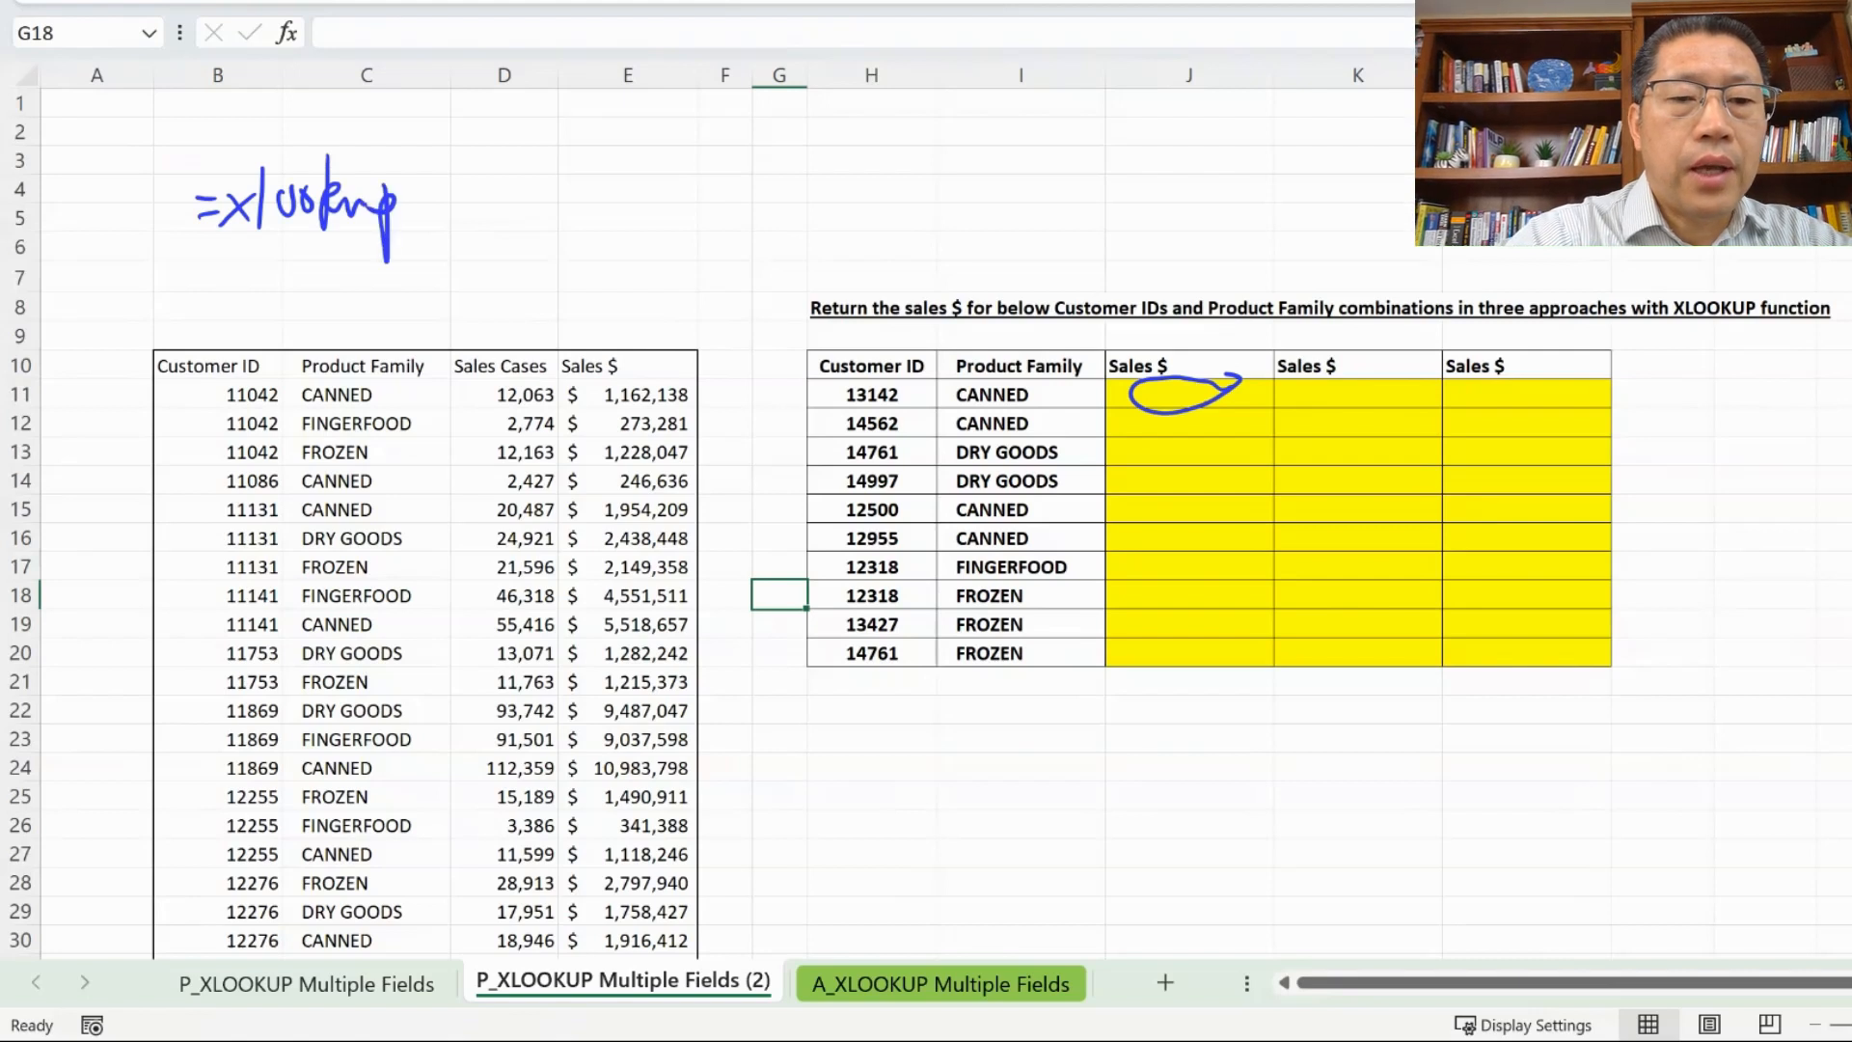
- Extend the handwritten formula in blue with parentheses enclosing three blank argument lines separated by commas
left_click_drag(438, 148, 448, 234)
mouse_move(487, 227)
left_mouse_down()
mouse_move(586, 227)
mouse_move(610, 255)
left_mouse_up()
mouse_move(688, 229)
left_mouse_down()
mouse_move(789, 232)
mouse_move(809, 253)
left_mouse_up()
left_click_drag(876, 234, 1030, 226)
mouse_move(1034, 144)
left_mouse_down()
mouse_move(1056, 243)
mouse_move(1034, 255)
left_mouse_up()
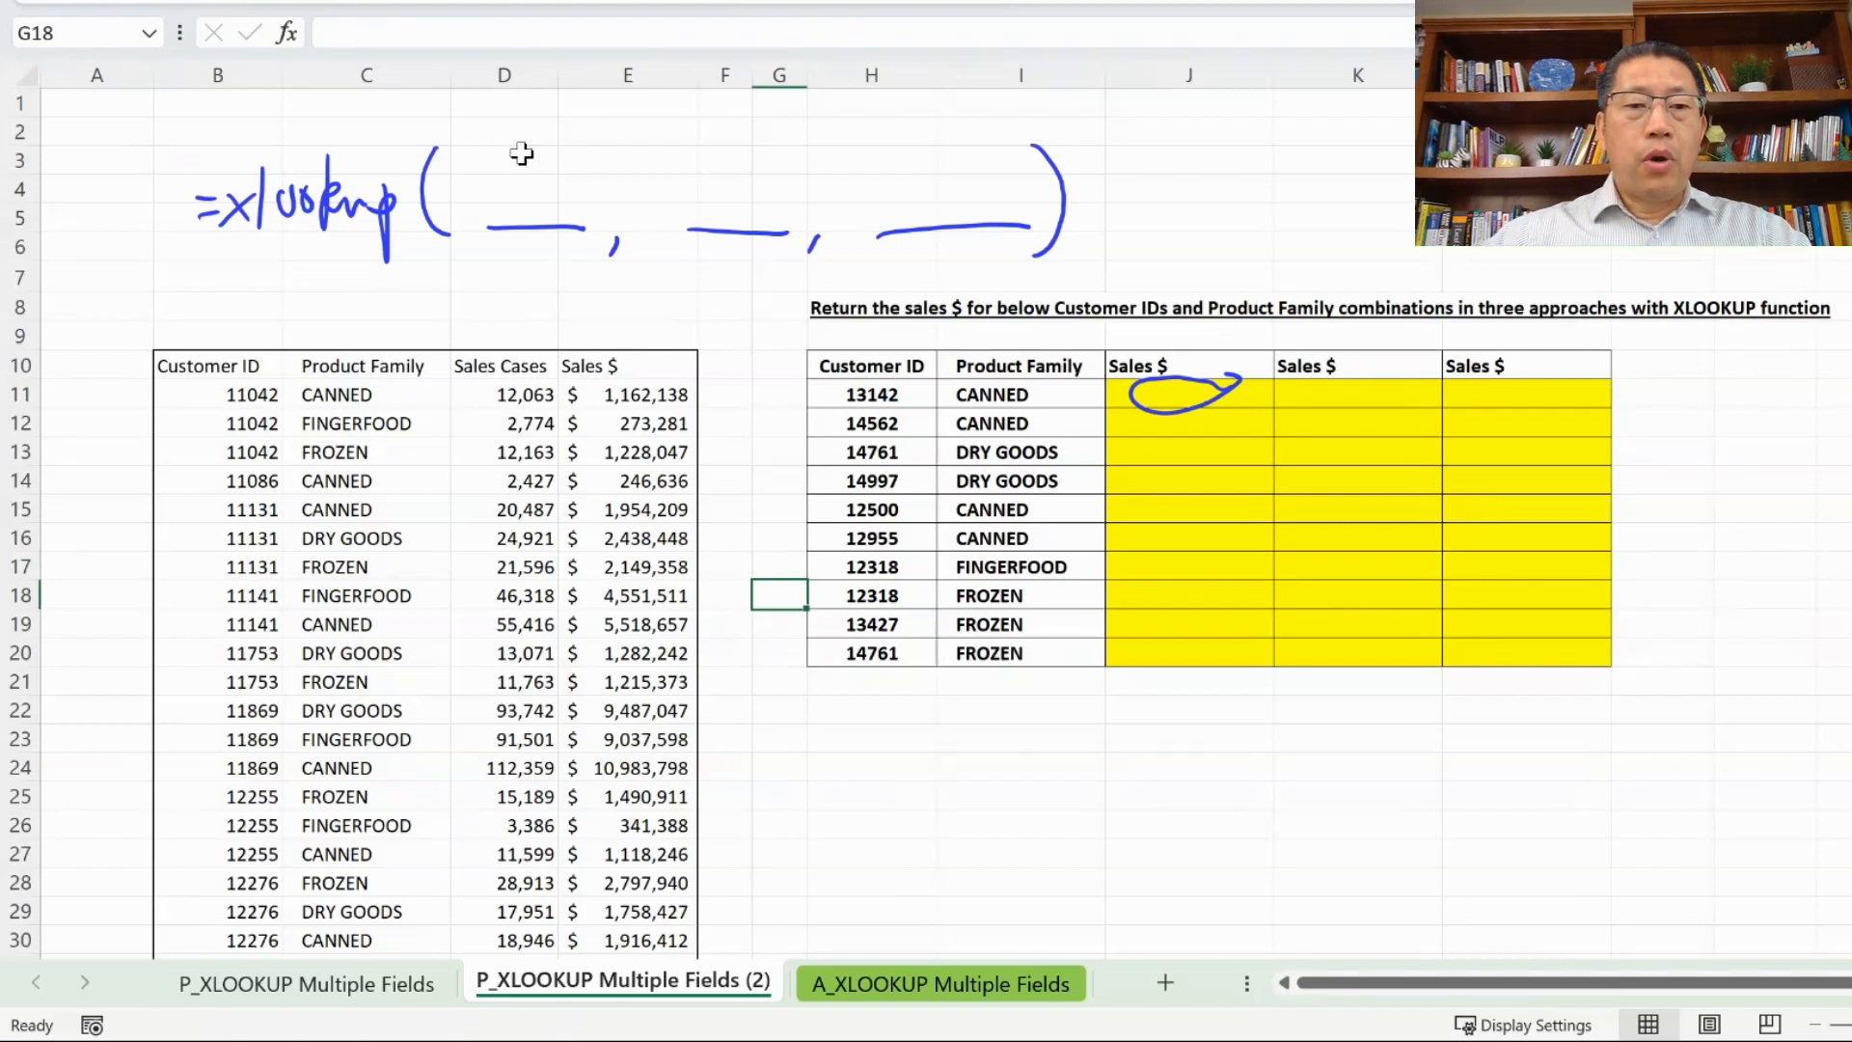
- Draw a red circle over the first blank and a red column symbol over the second, and circle H11:I11 in red
mouse_move(519, 153)
left_mouse_down()
mouse_move(511, 209)
mouse_move(521, 154)
left_mouse_up()
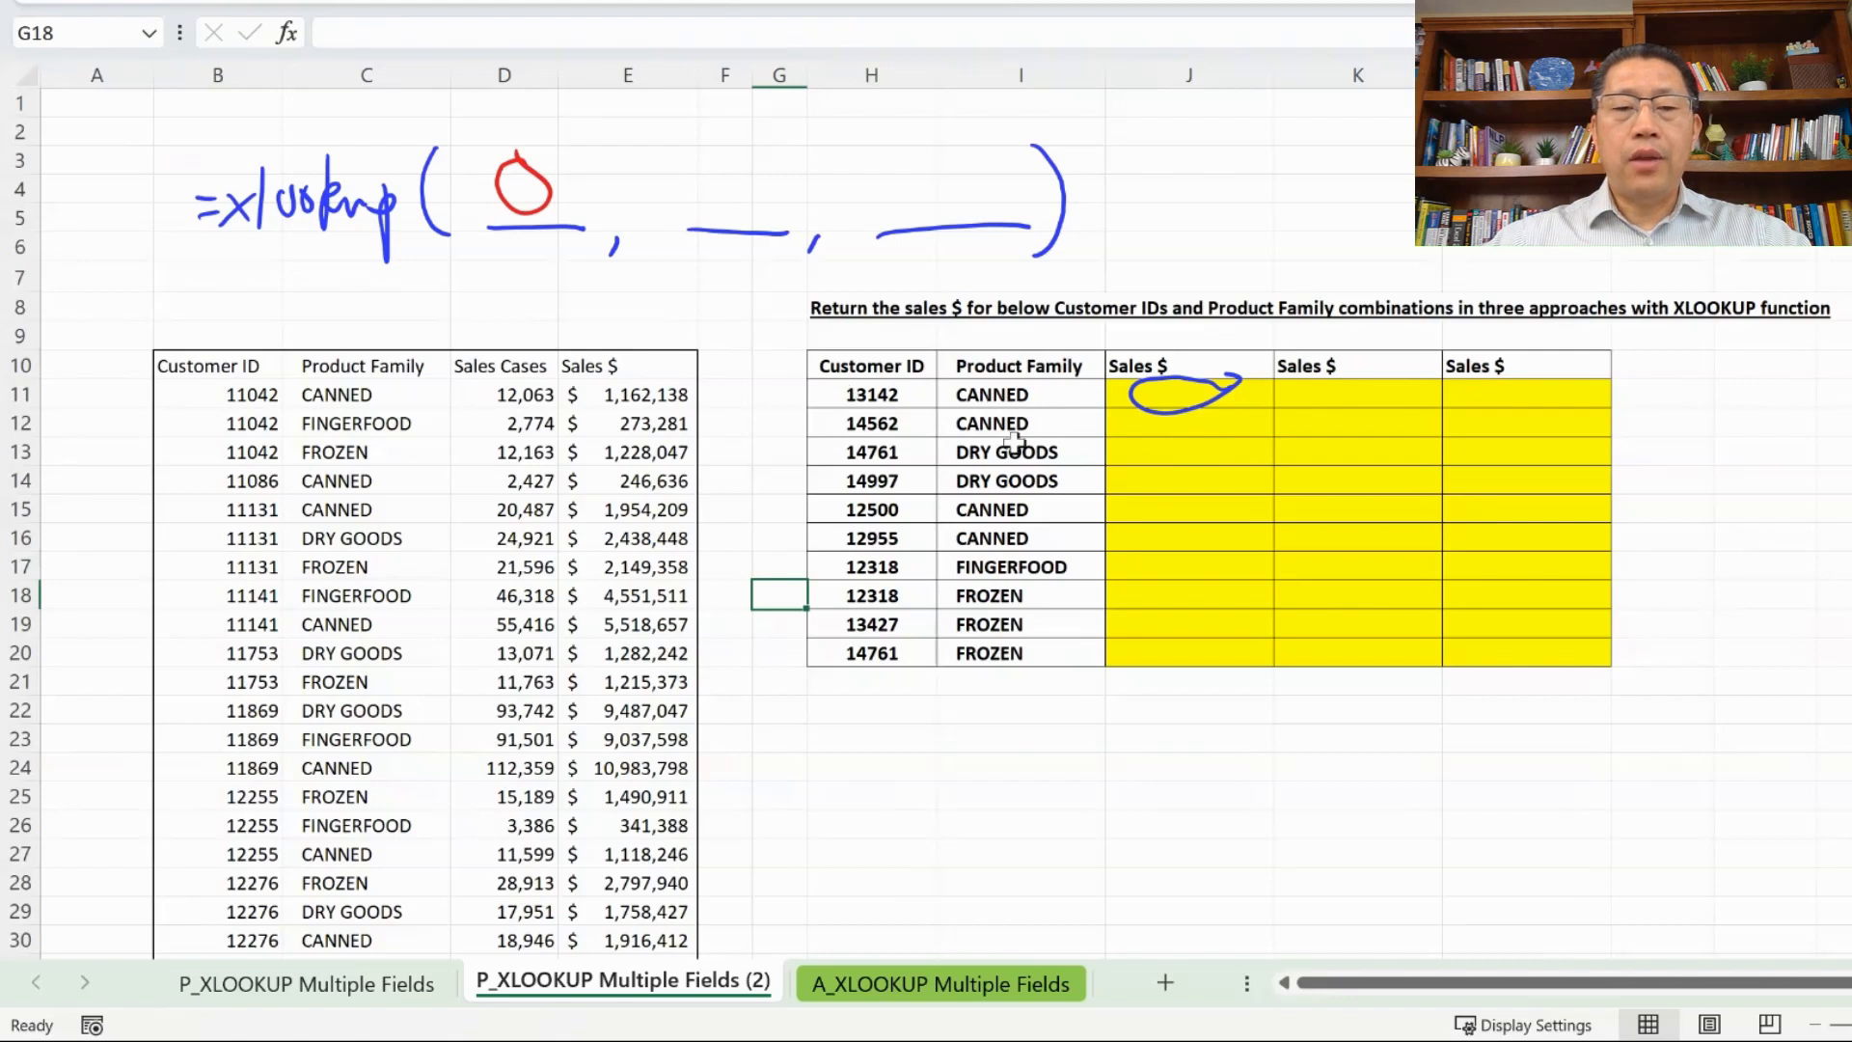
mouse_move(912, 369)
left_mouse_down()
mouse_move(1060, 397)
mouse_move(915, 366)
left_mouse_up()
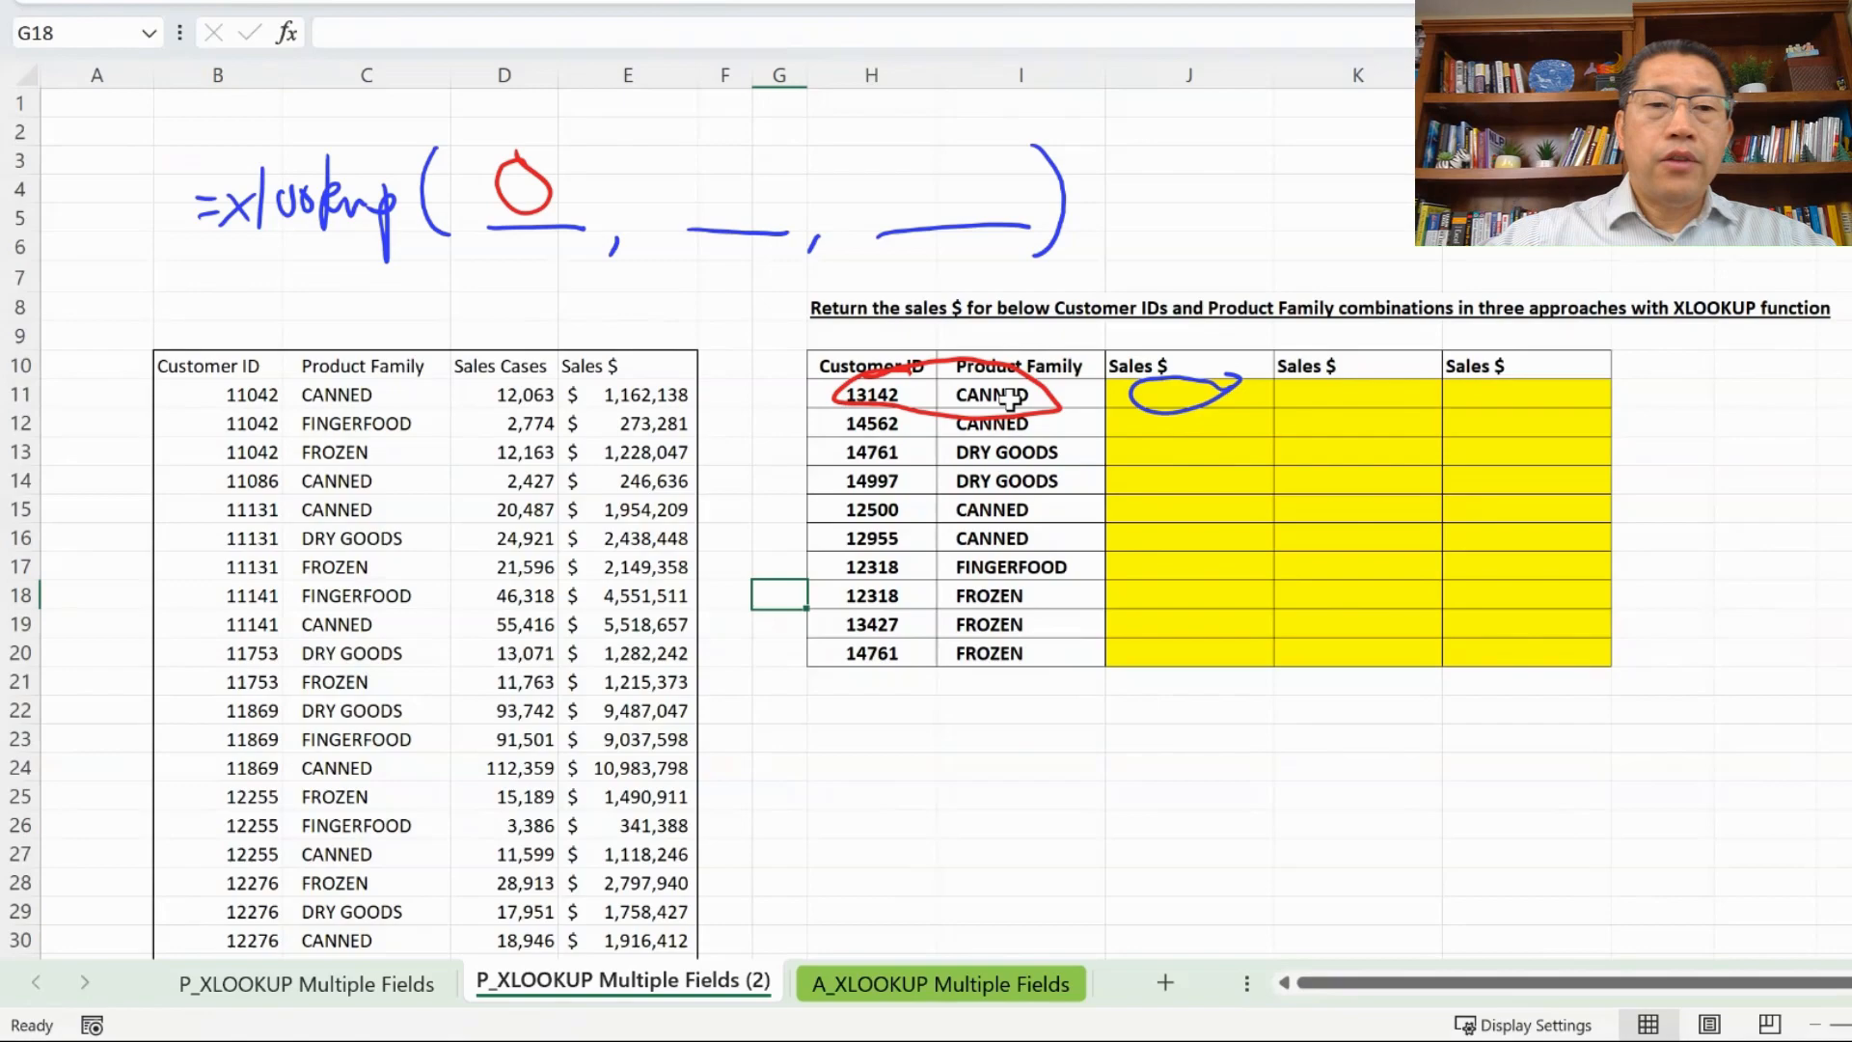
left_click_drag(690, 137, 723, 198)
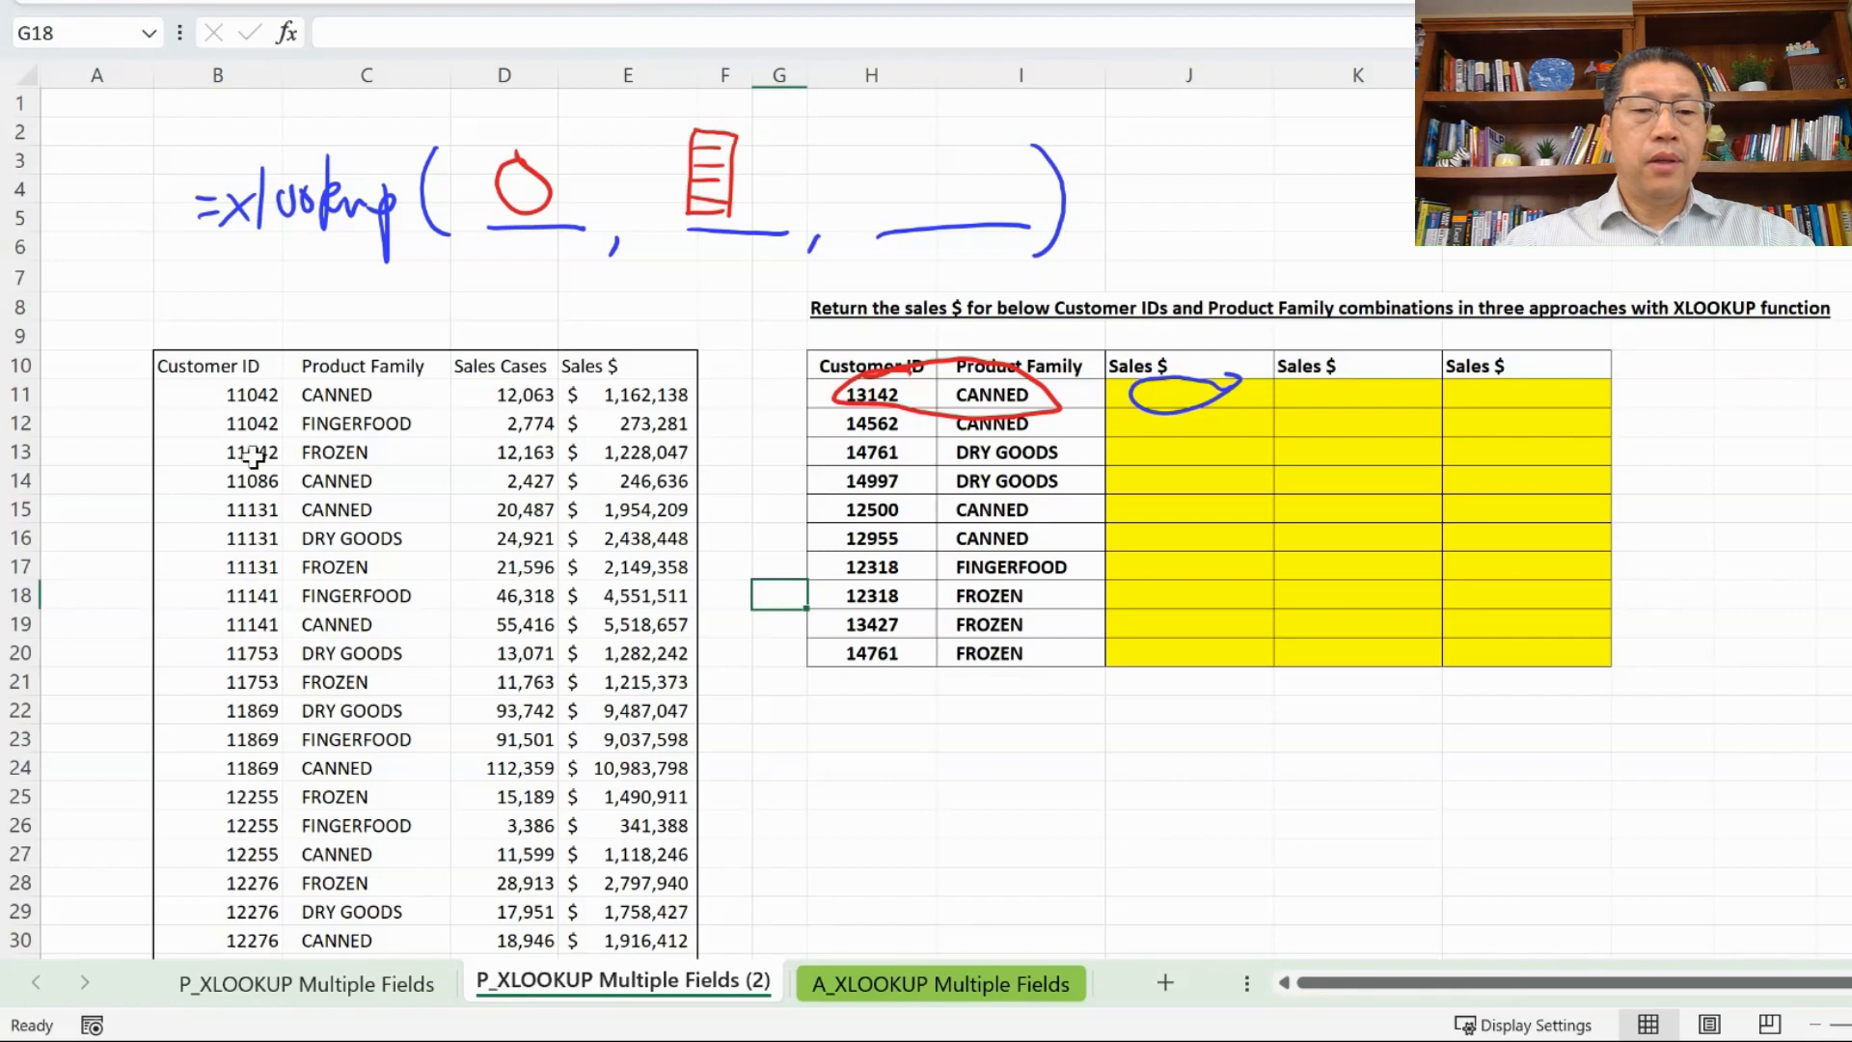
- Highlight the source Customer ID and Product Family columns, and draw a red box around both from row 11 to row 23
left_click(246, 396)
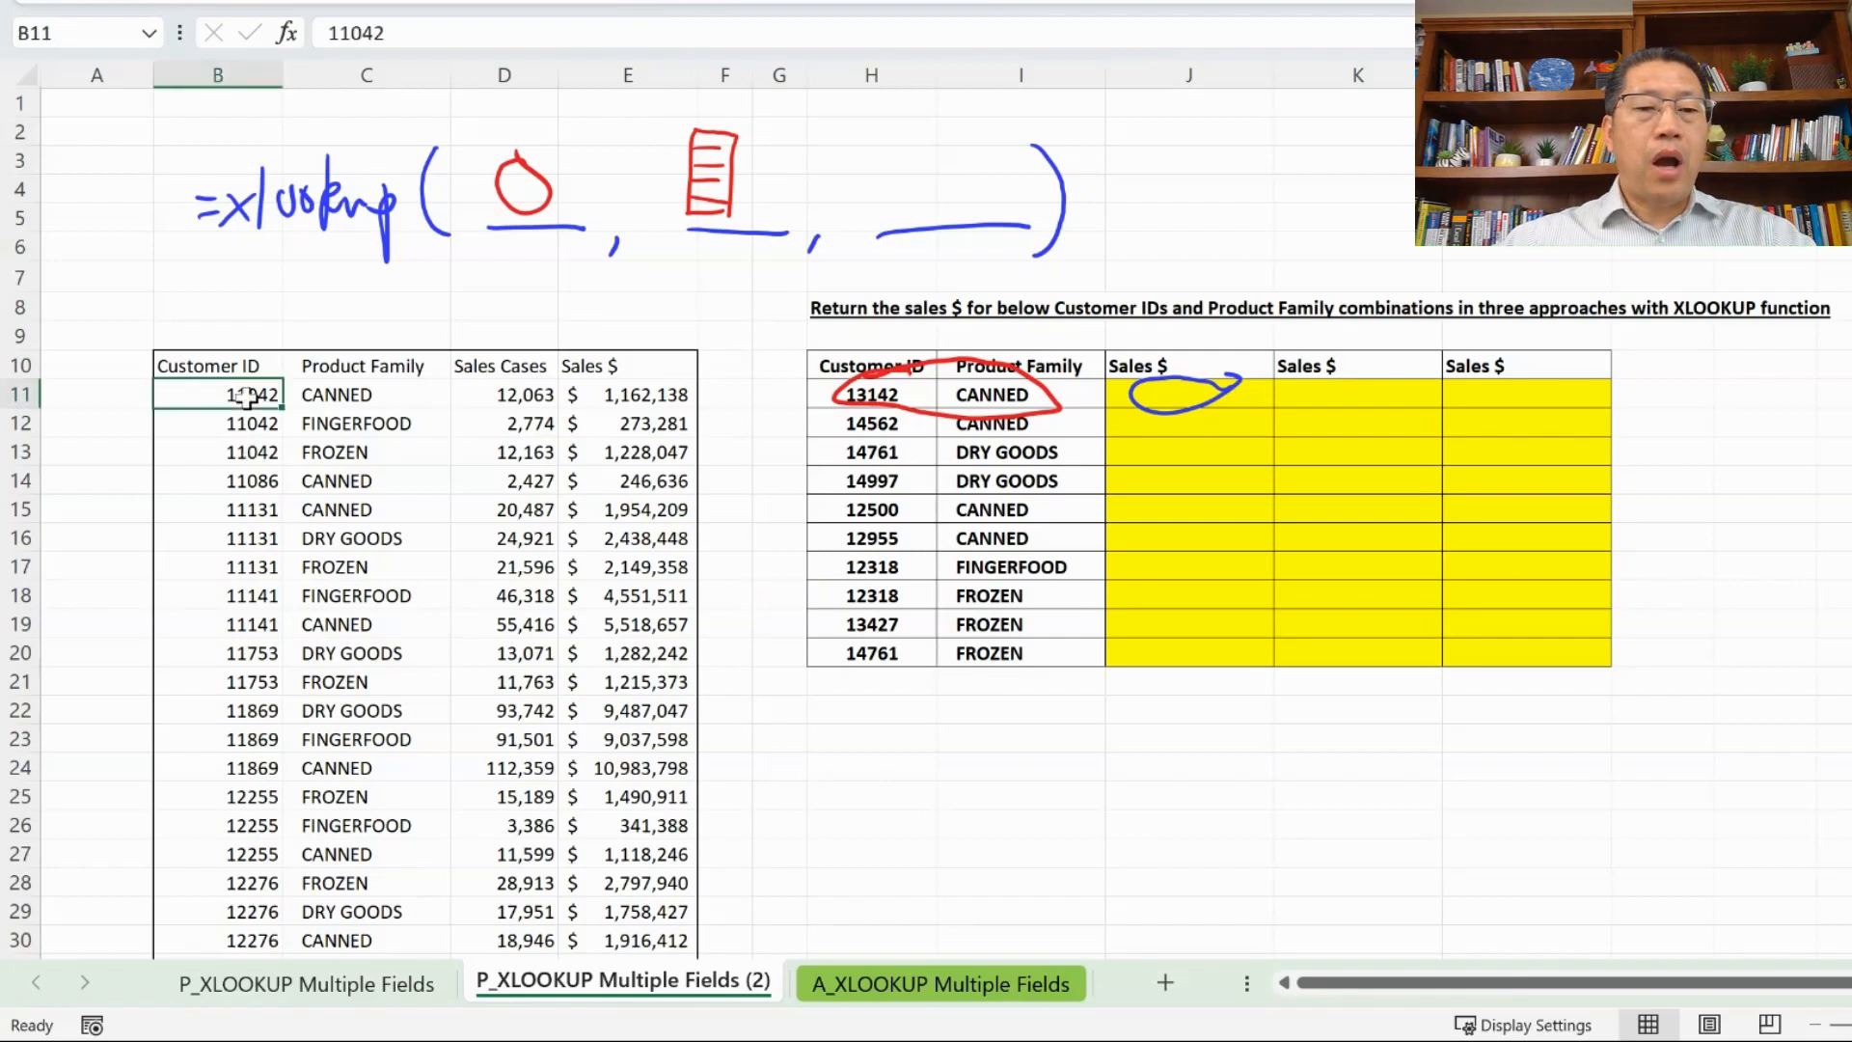
left_click_drag(246, 397, 232, 558)
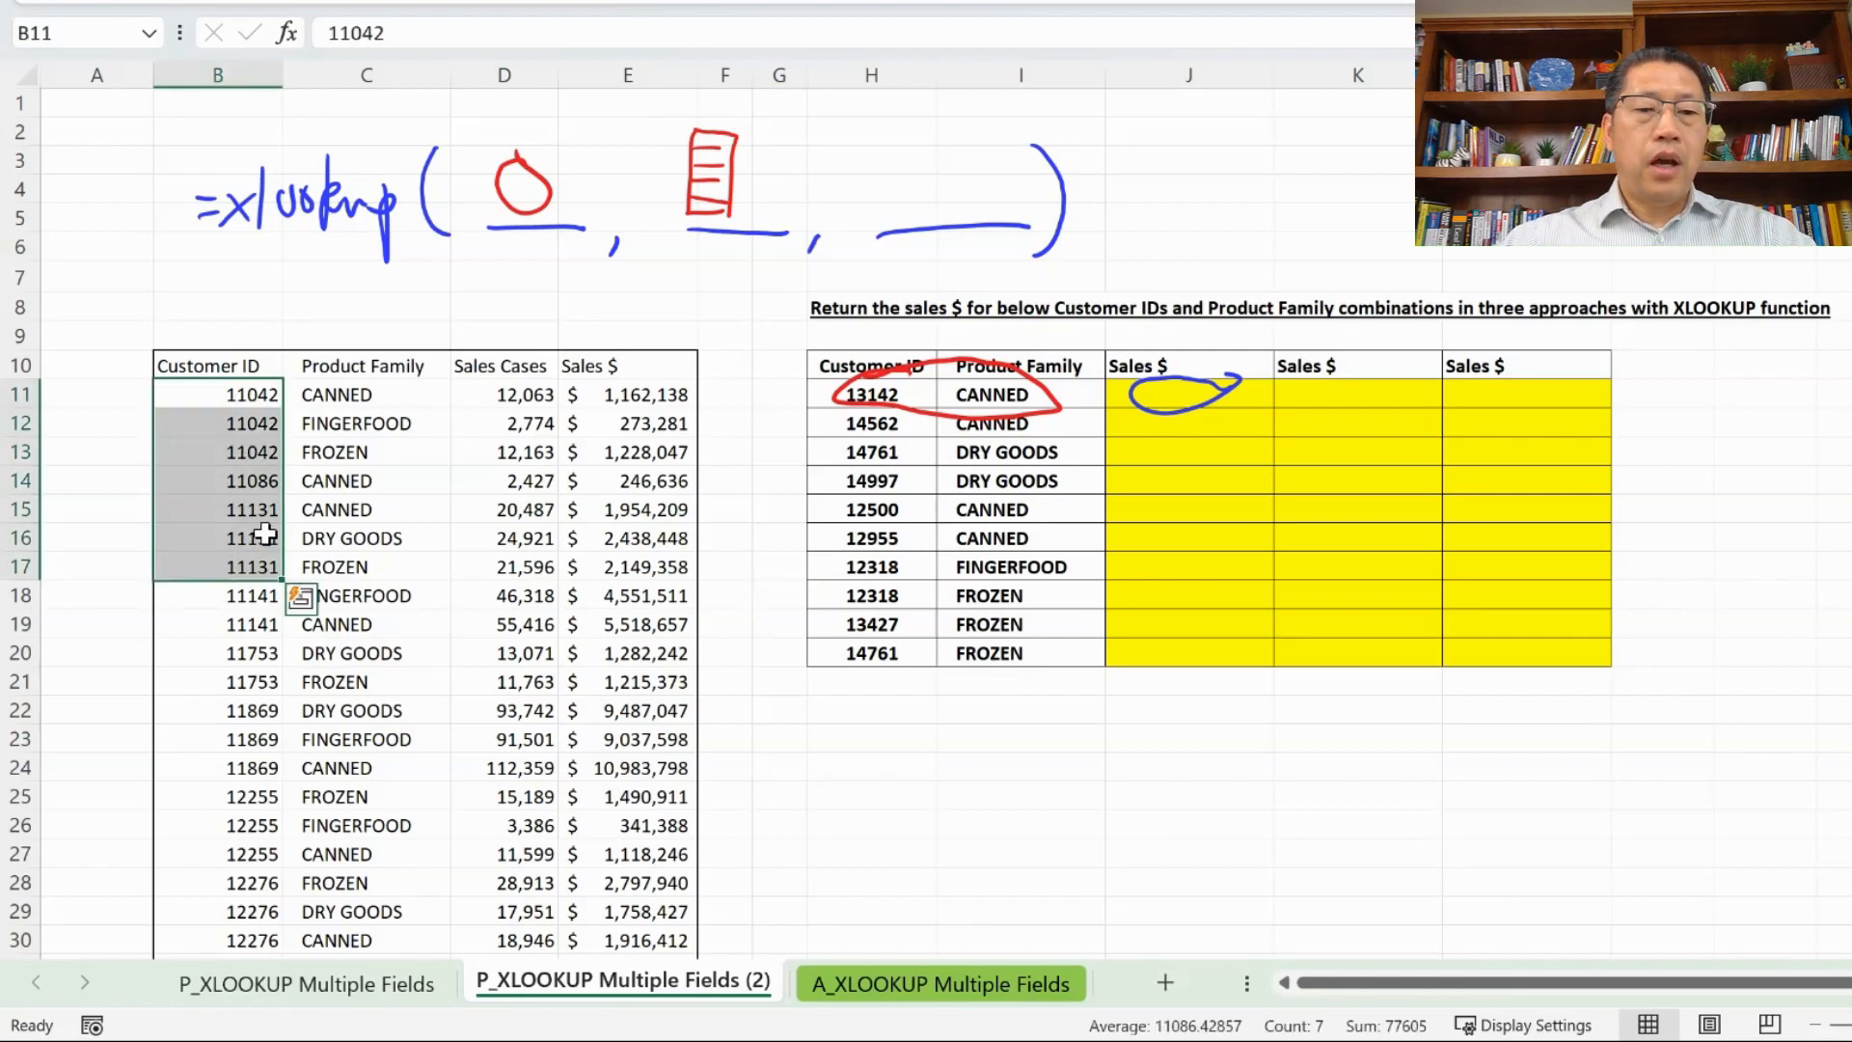
left_click(343, 398)
left_click_drag(346, 397, 340, 567)
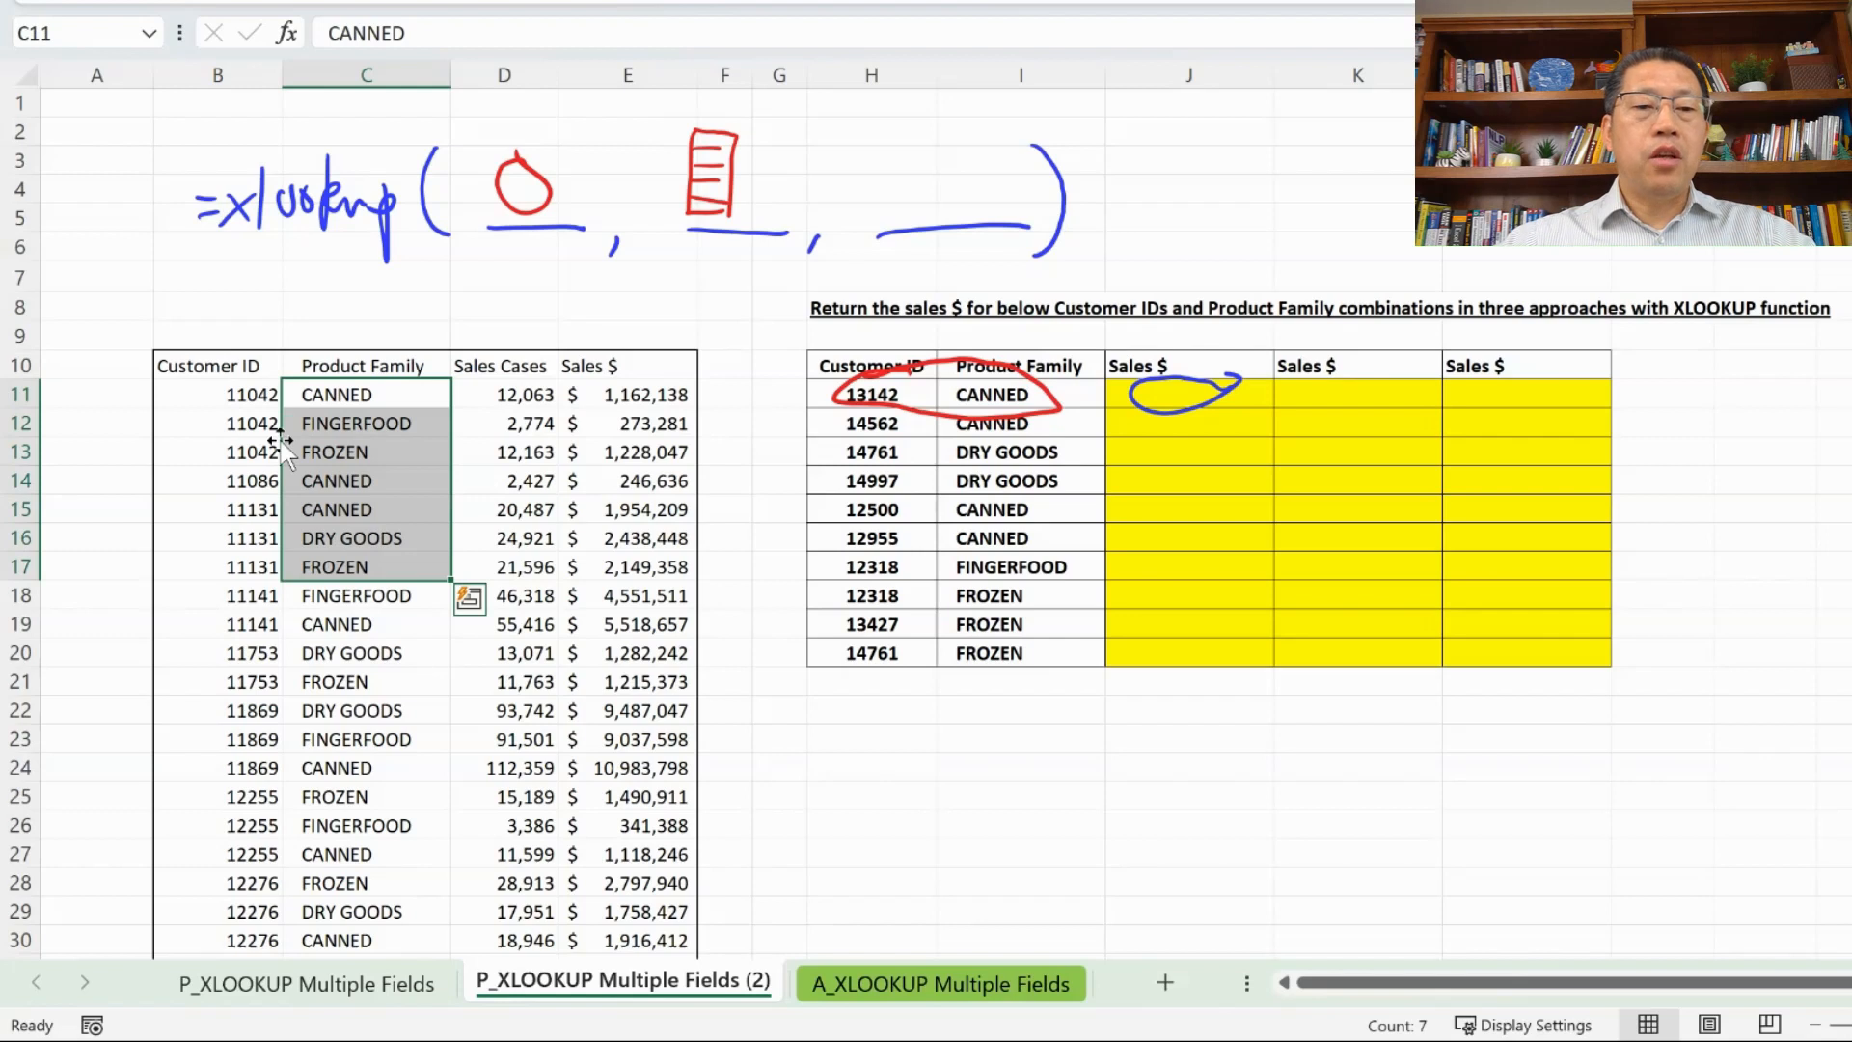
left_click(251, 391)
left_click_drag(251, 391, 322, 550)
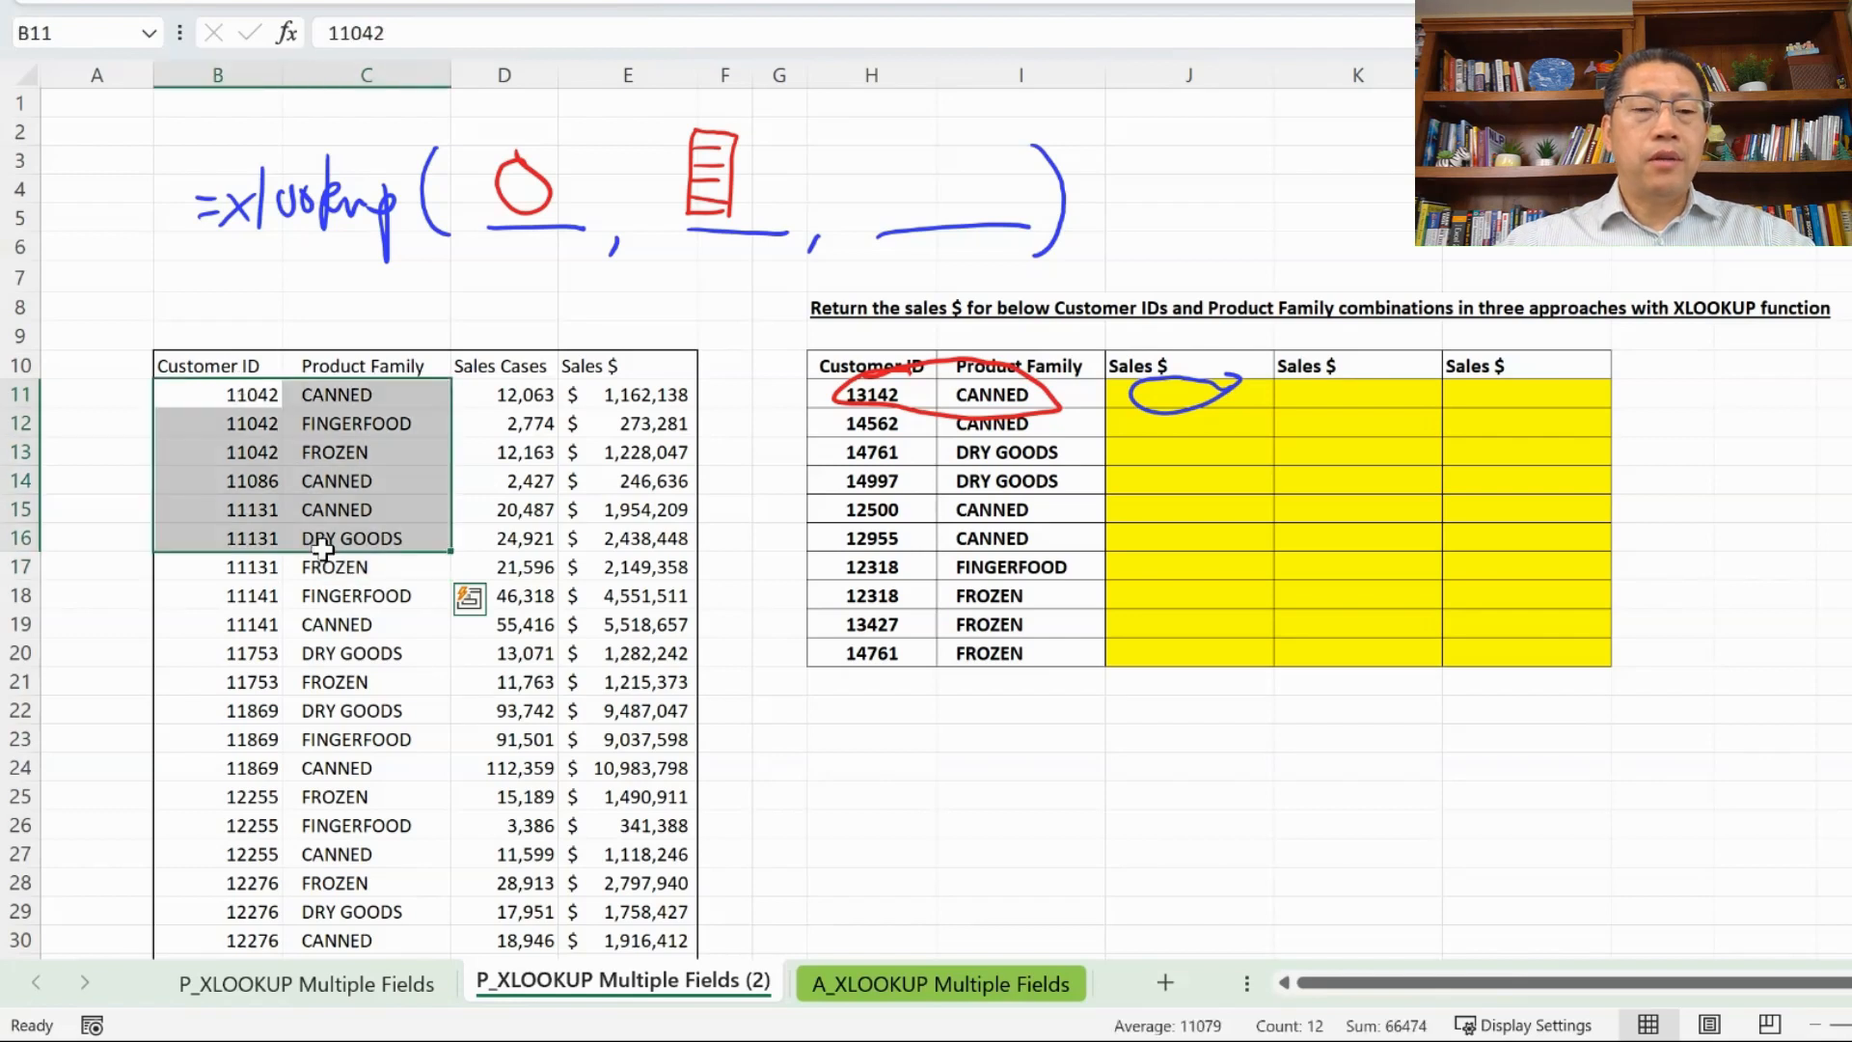
left_click(249, 397)
scroll(247, 444, "down", 1)
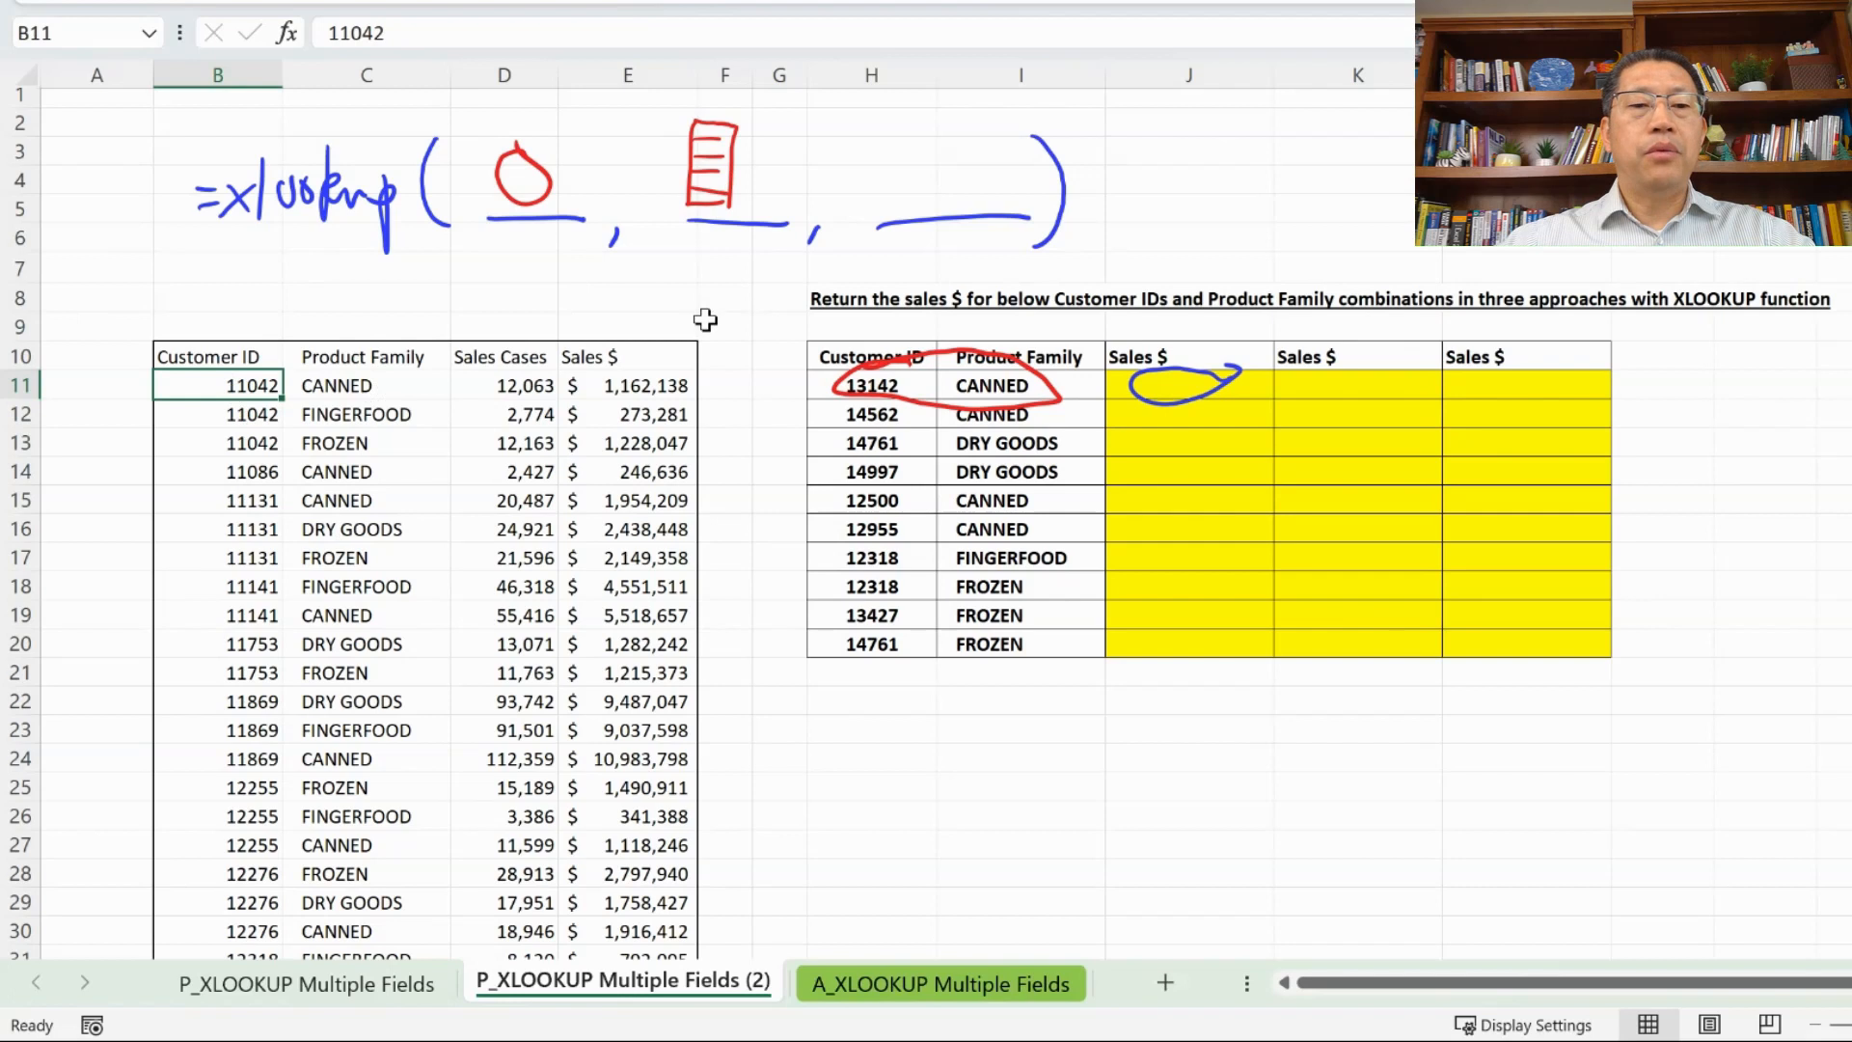
mouse_move(164, 366)
left_mouse_down()
mouse_move(431, 360)
mouse_move(438, 711)
mouse_move(162, 362)
left_mouse_up()
scroll(926, 521, "up", 1)
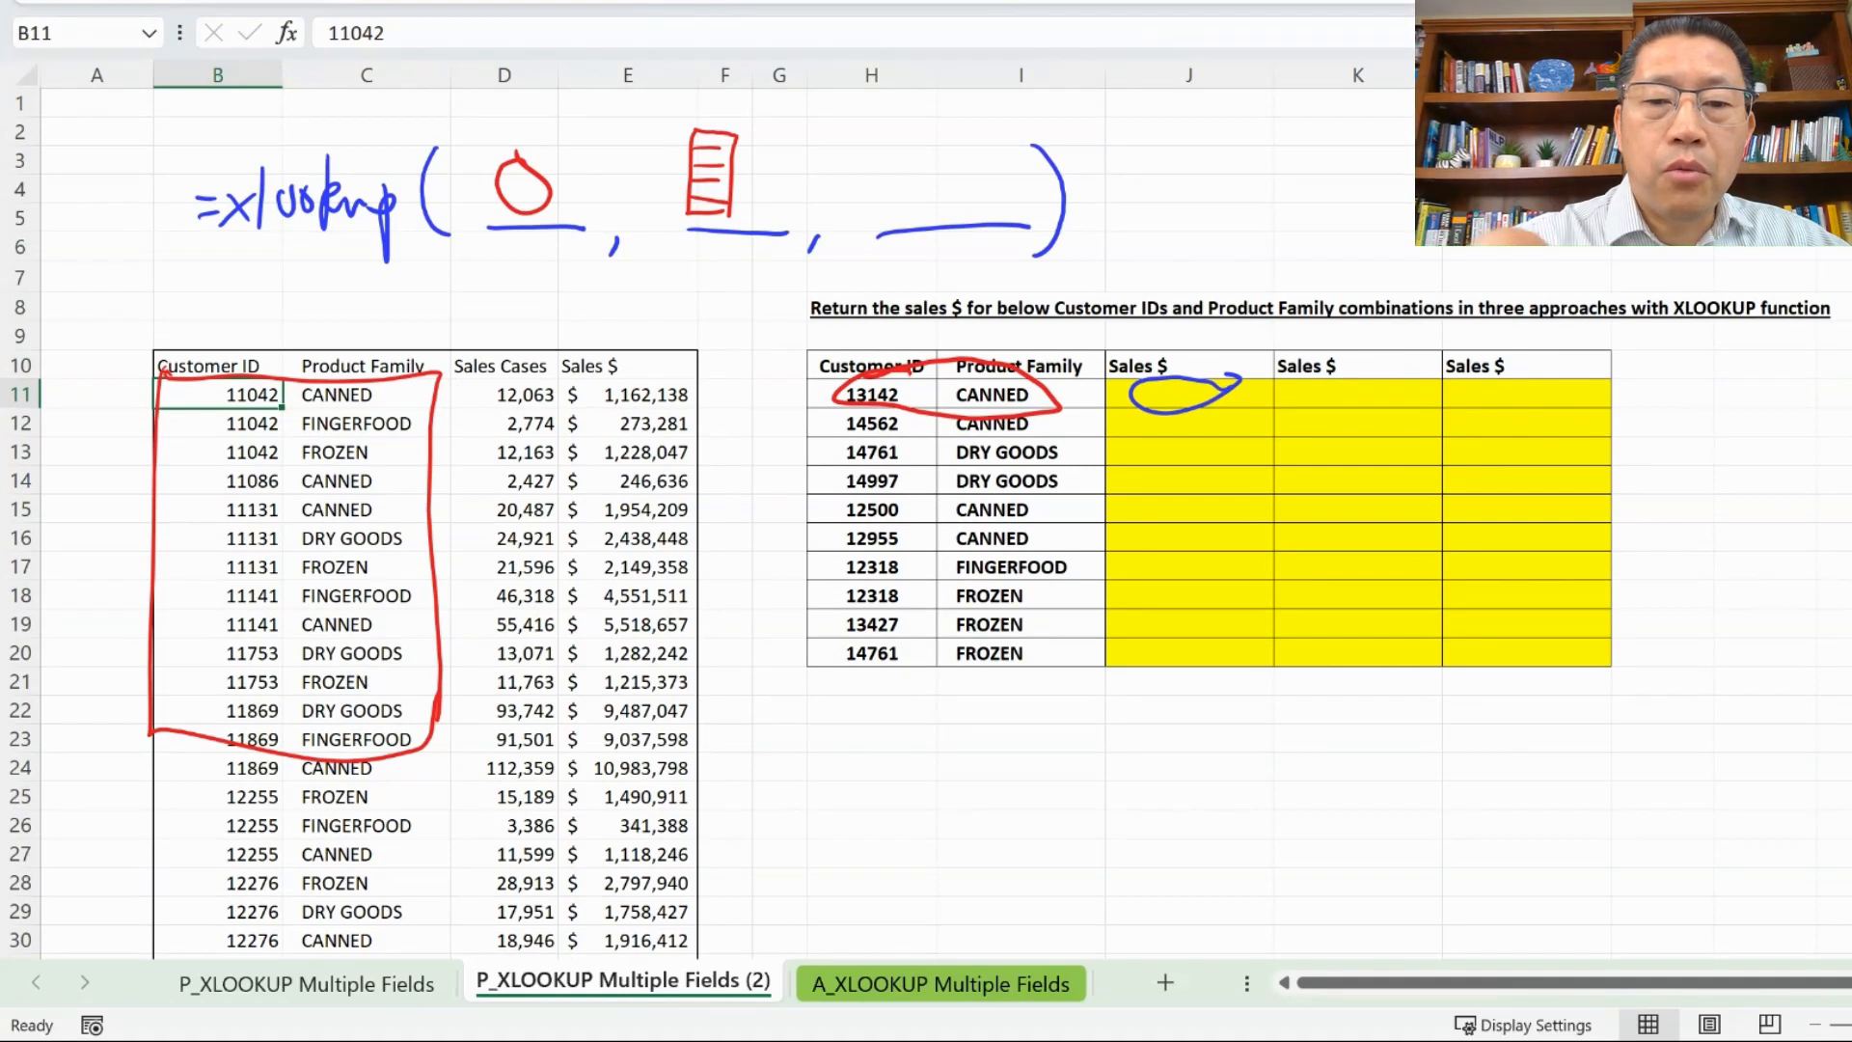
- Draw a green column symbol over the third blank and a green box around the source Sales $ values from row 11 to row 23
mouse_move(927, 137)
left_mouse_down()
mouse_move(928, 201)
mouse_move(953, 148)
left_mouse_up()
left_click_drag(934, 162, 955, 161)
left_click_drag(934, 175, 952, 175)
left_click_drag(934, 187, 952, 187)
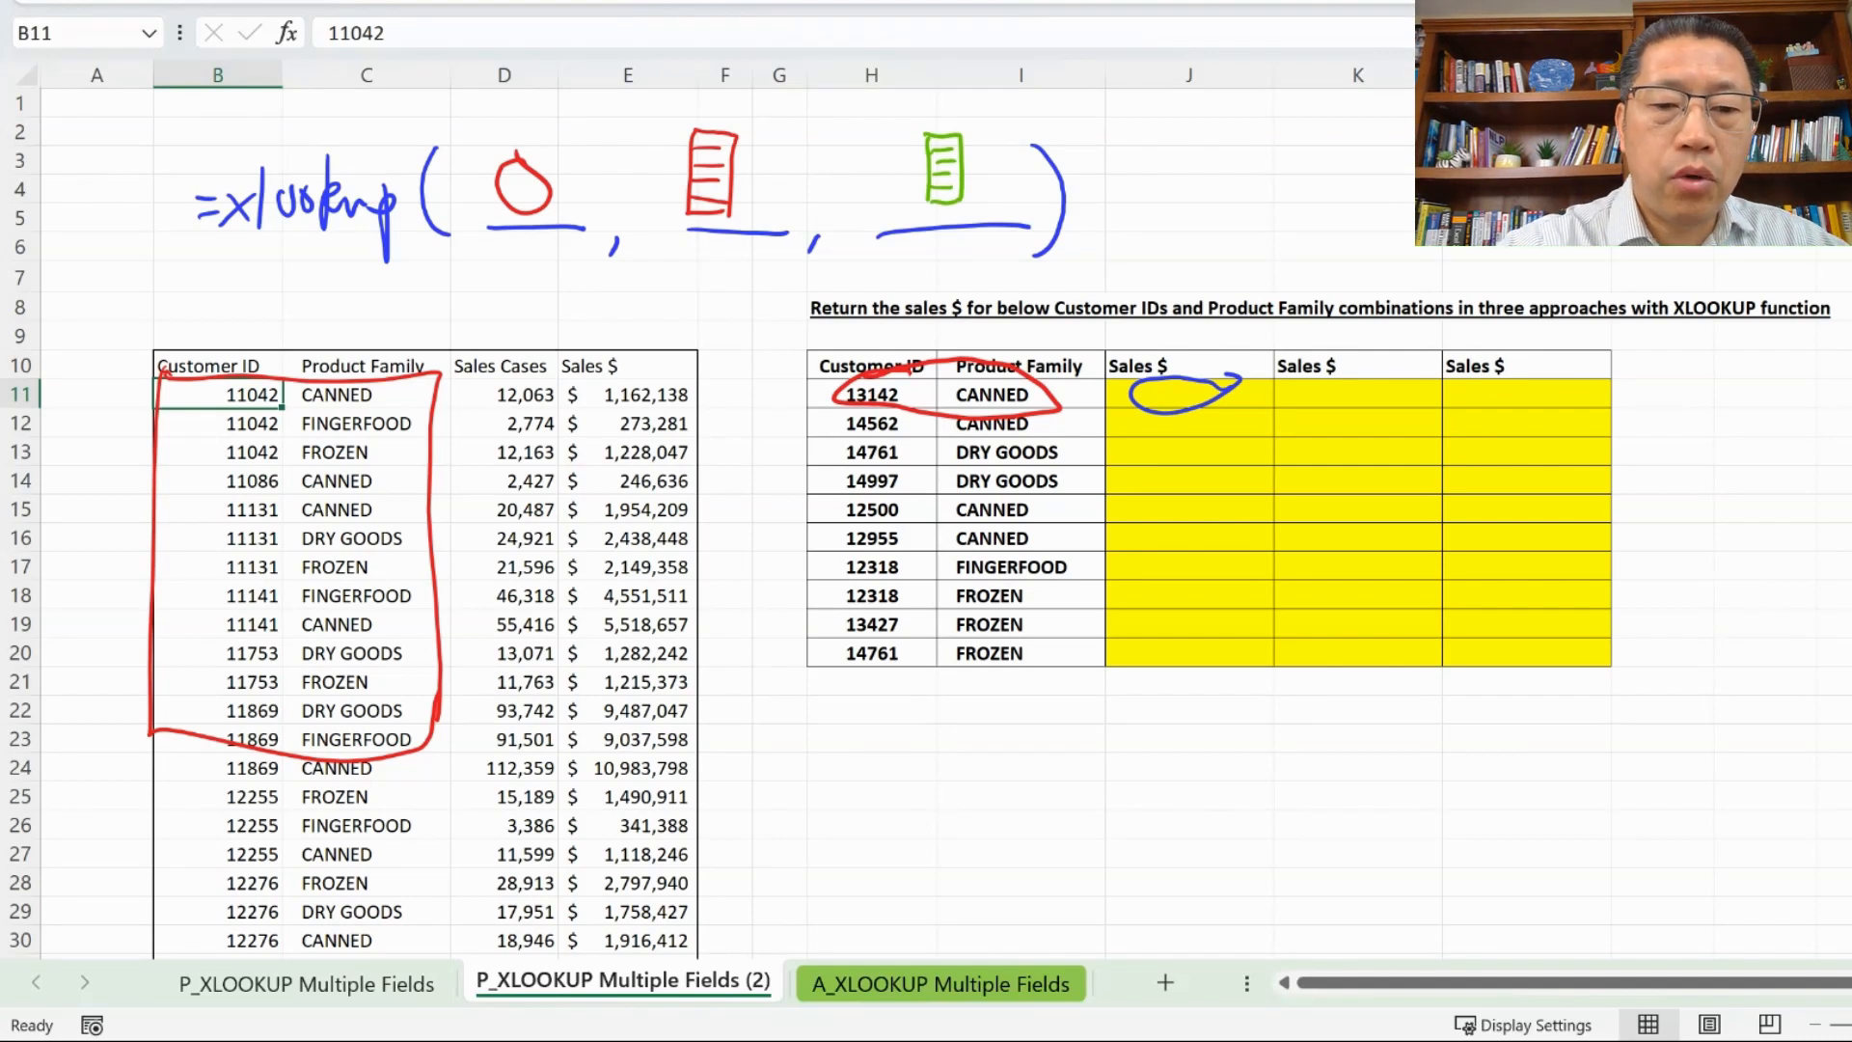
mouse_move(584, 389)
left_mouse_down()
mouse_move(693, 391)
mouse_move(703, 732)
left_mouse_up()
left_click_drag(583, 386, 585, 750)
left_click_drag(592, 746, 704, 743)
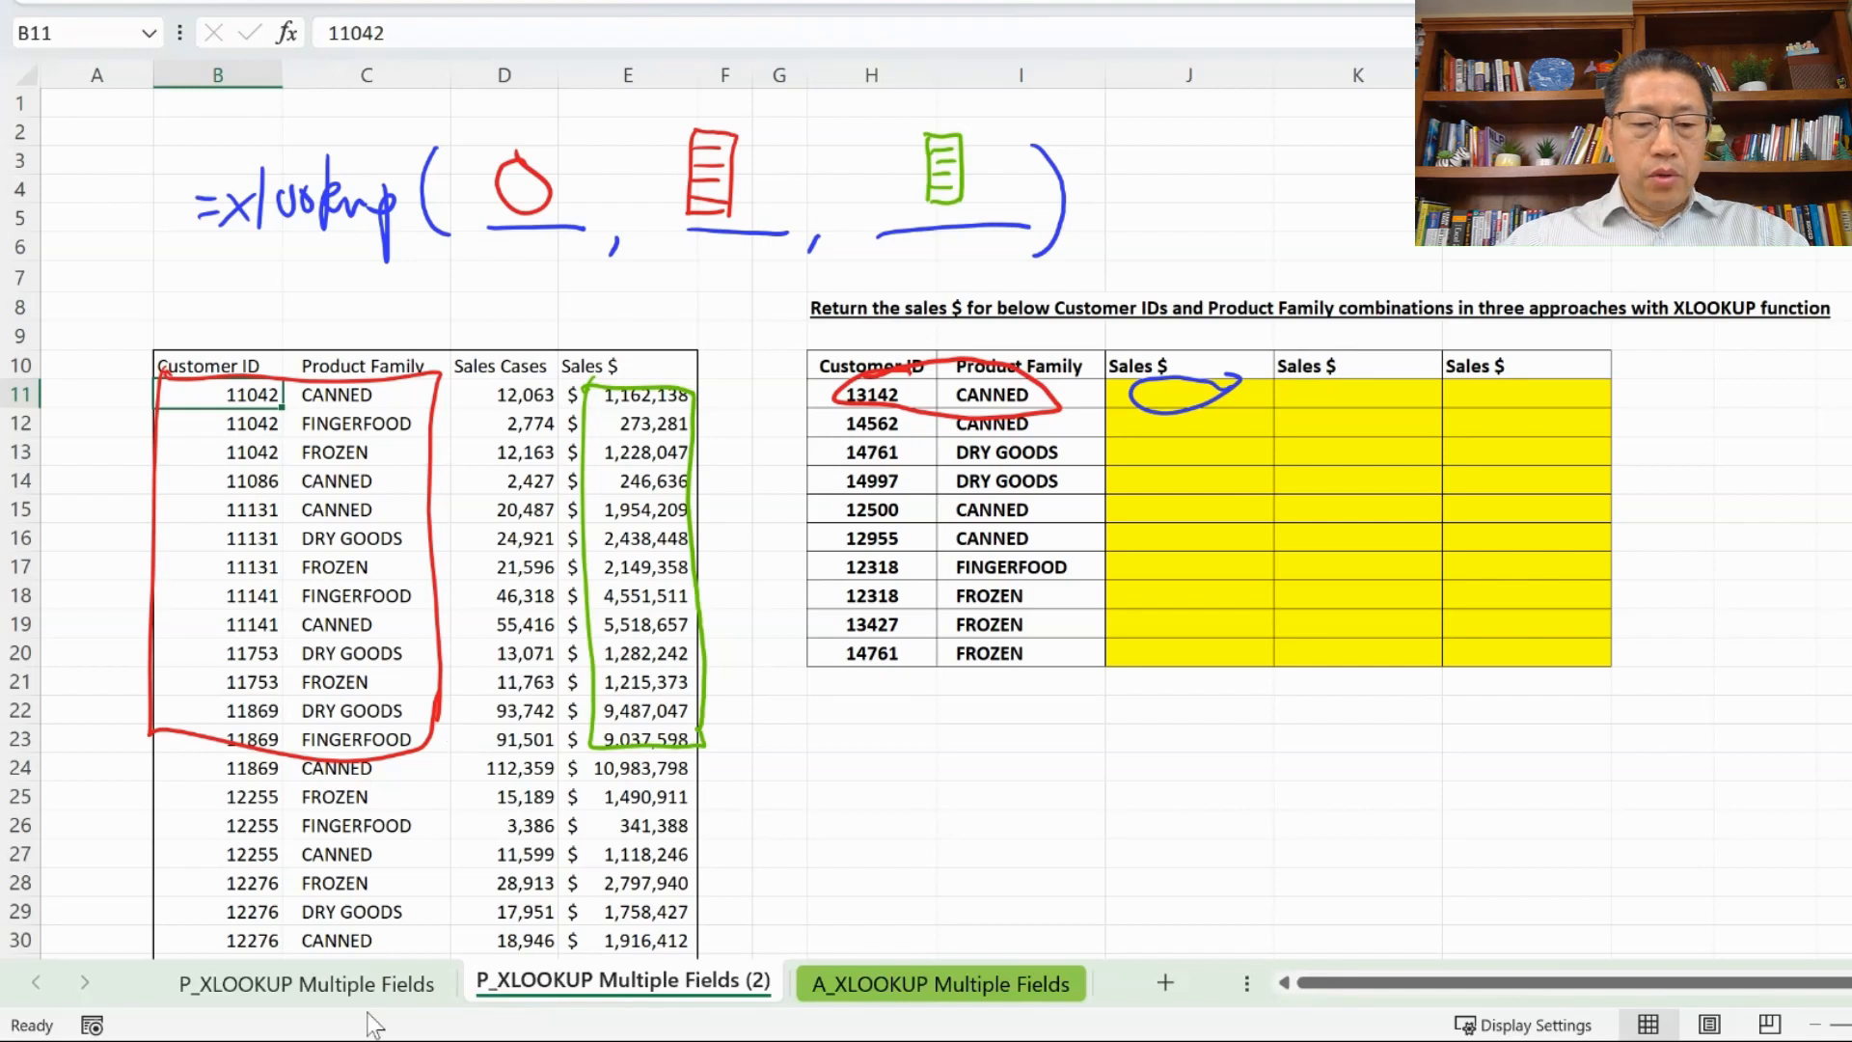
- On the P_XLOOKUP Multiple Fields sheet, start an XLOOKUP formula in J11 with H11&"-"&I11 as the lookup value
left_click(365, 985)
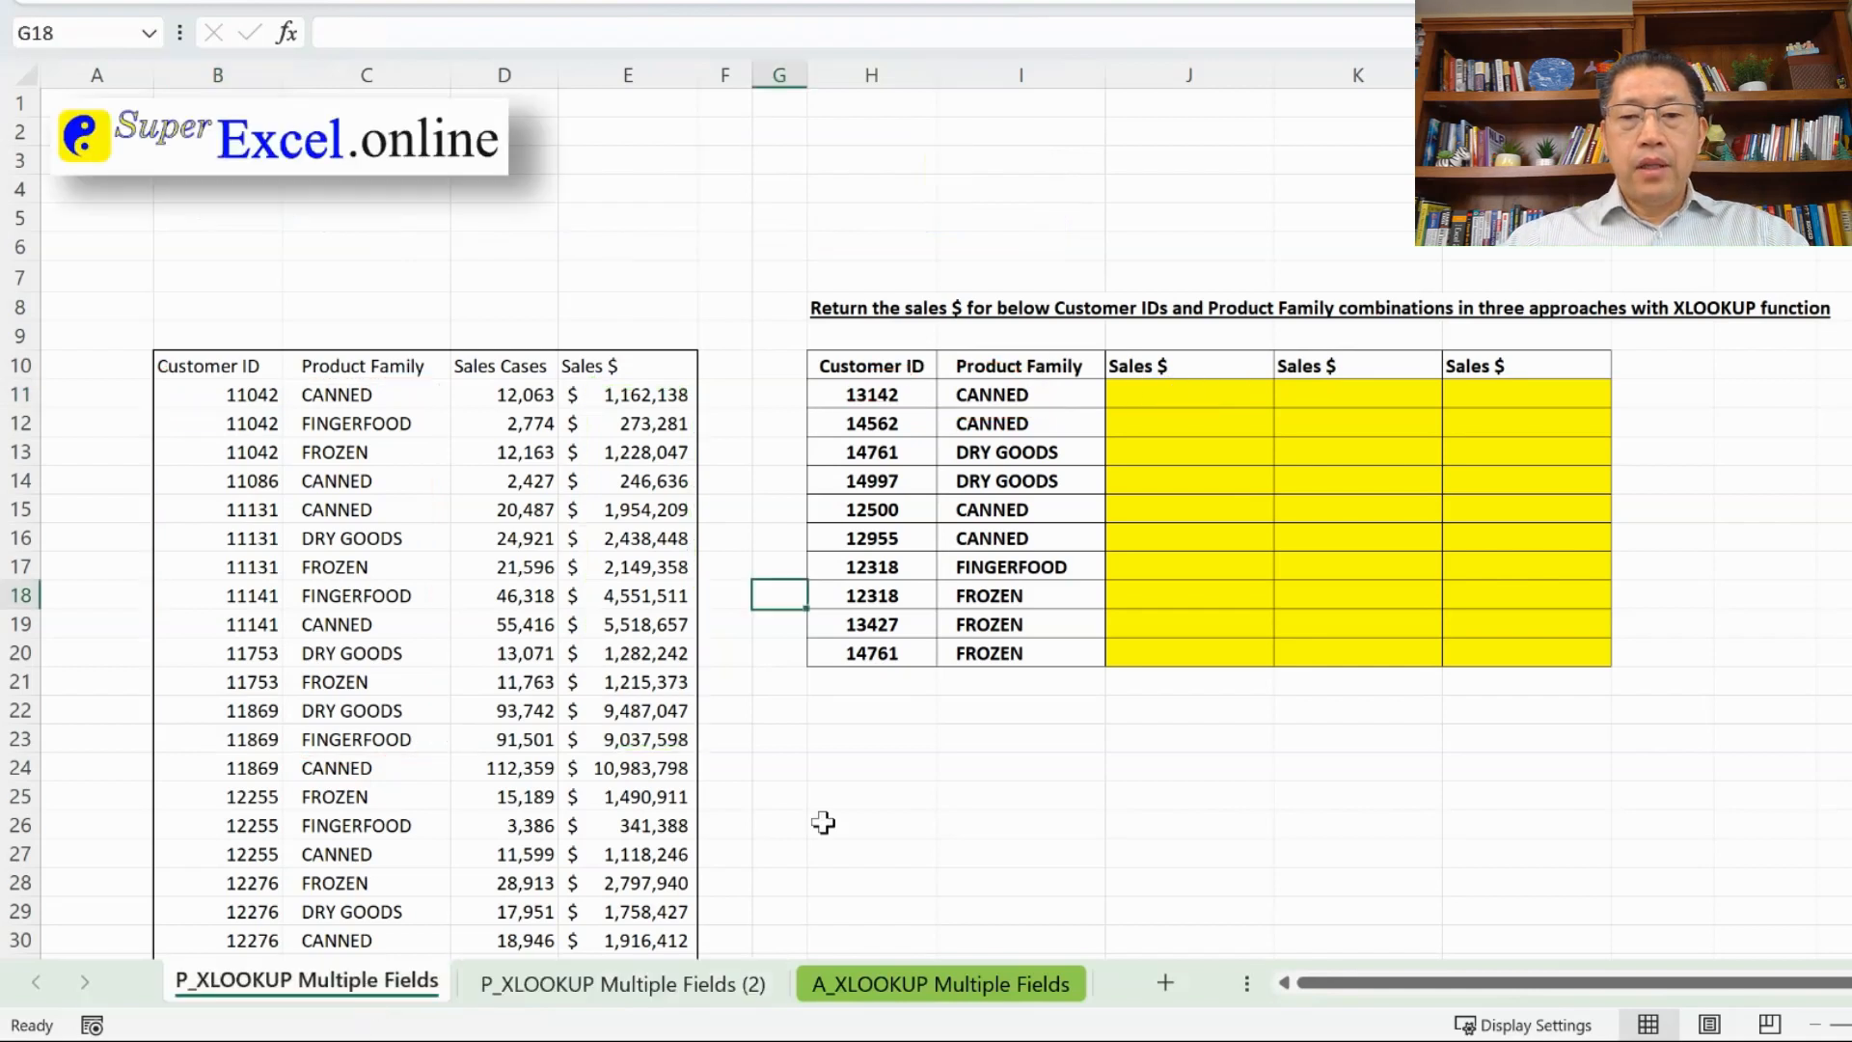
left_click(1179, 397)
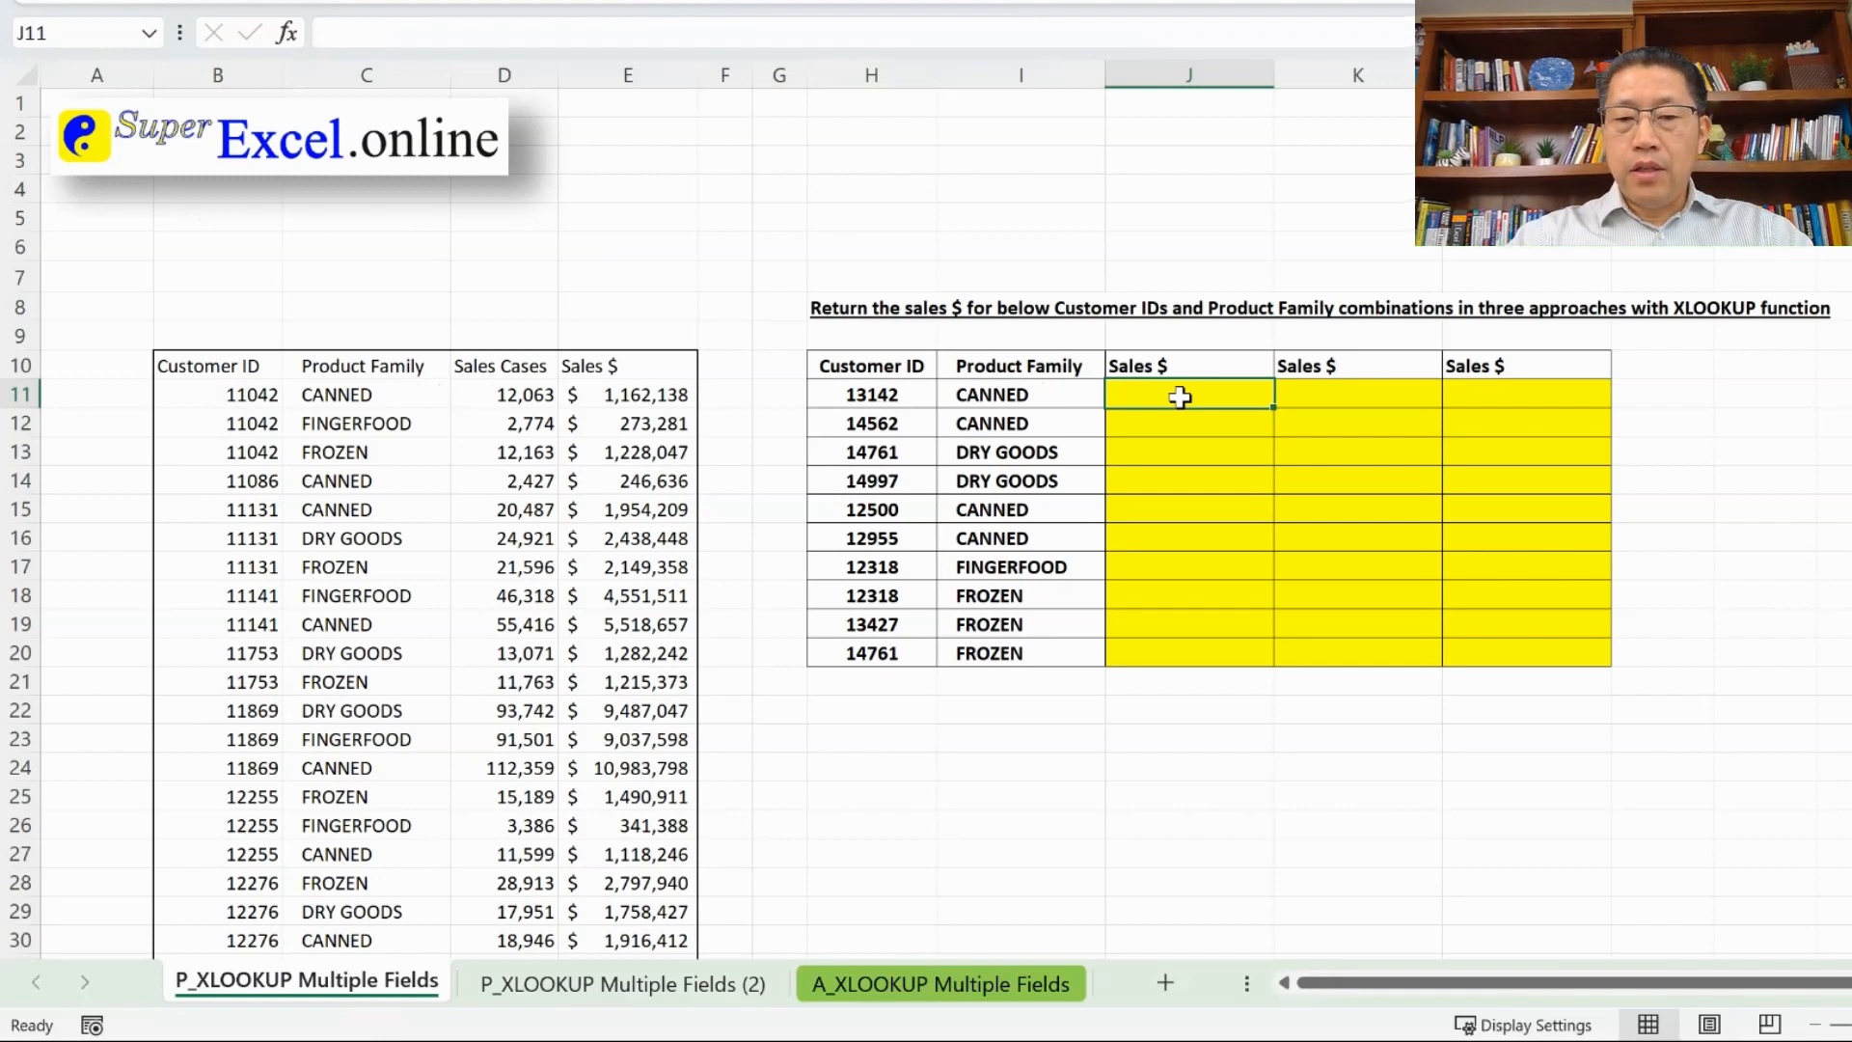
type("=xl")
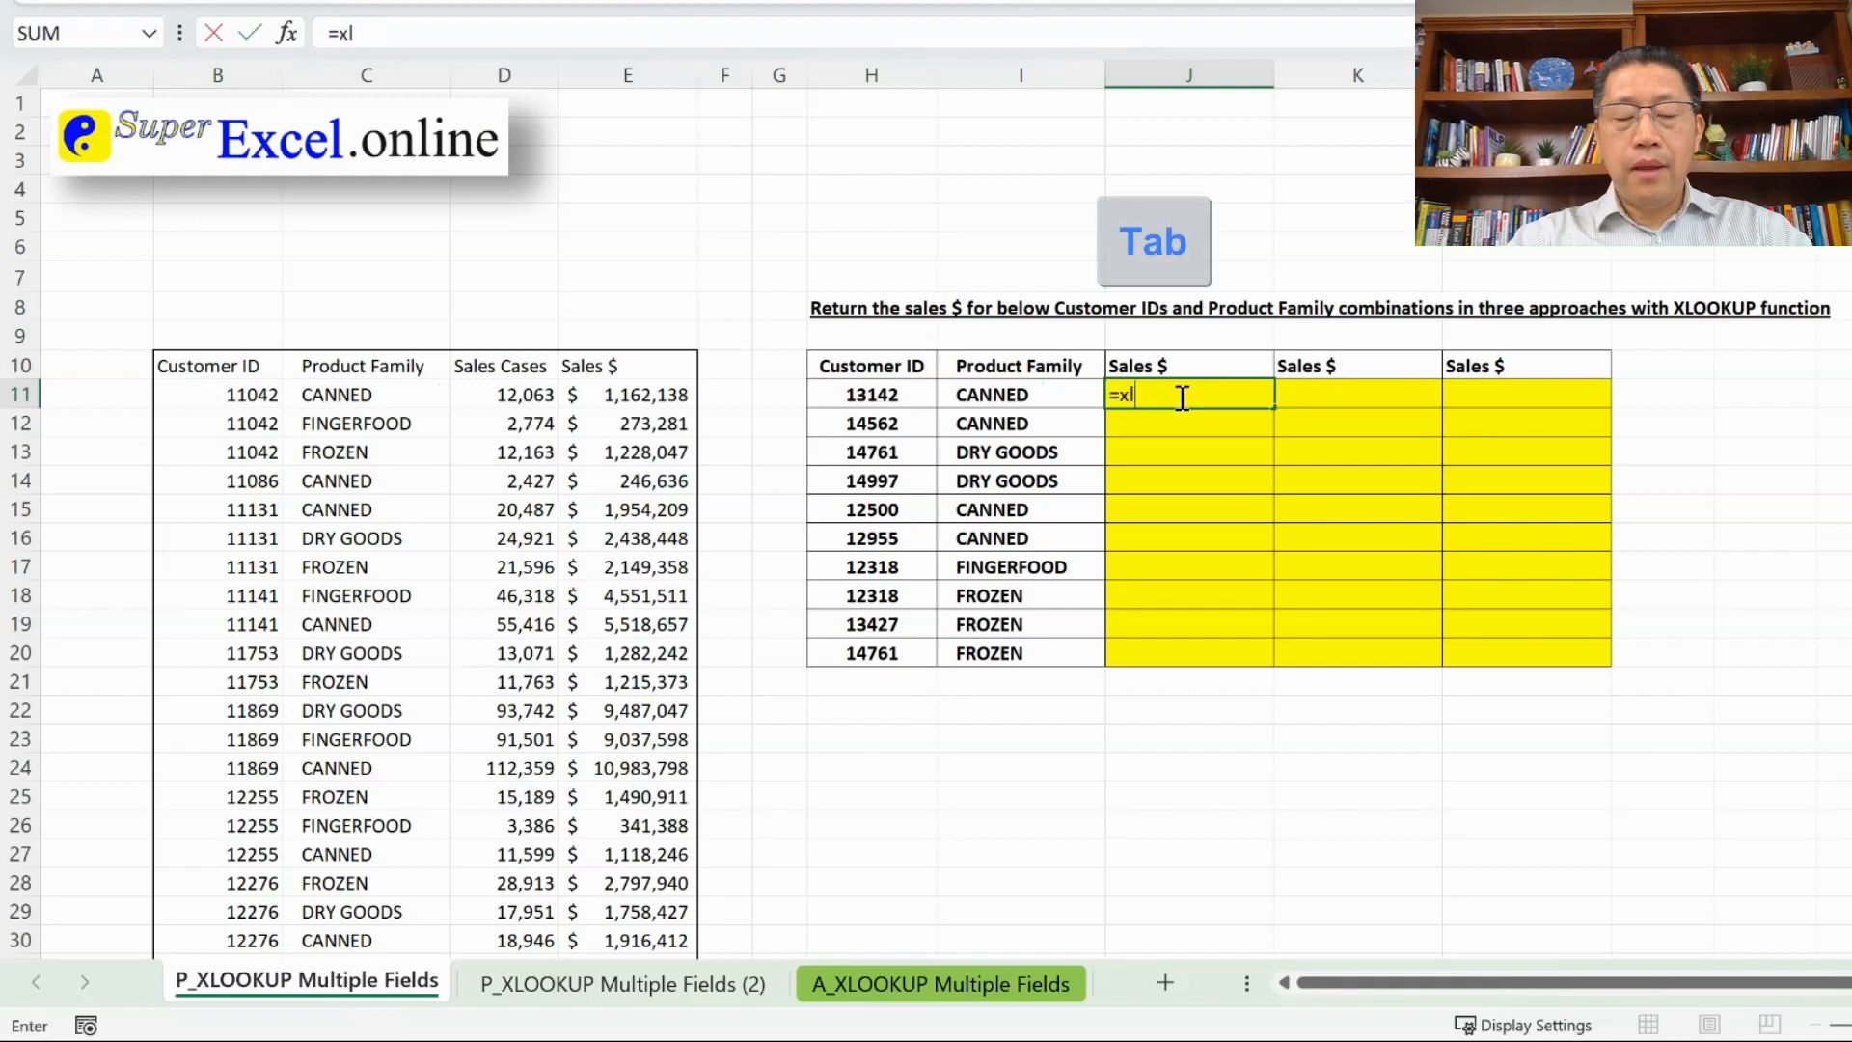
key("Tab")
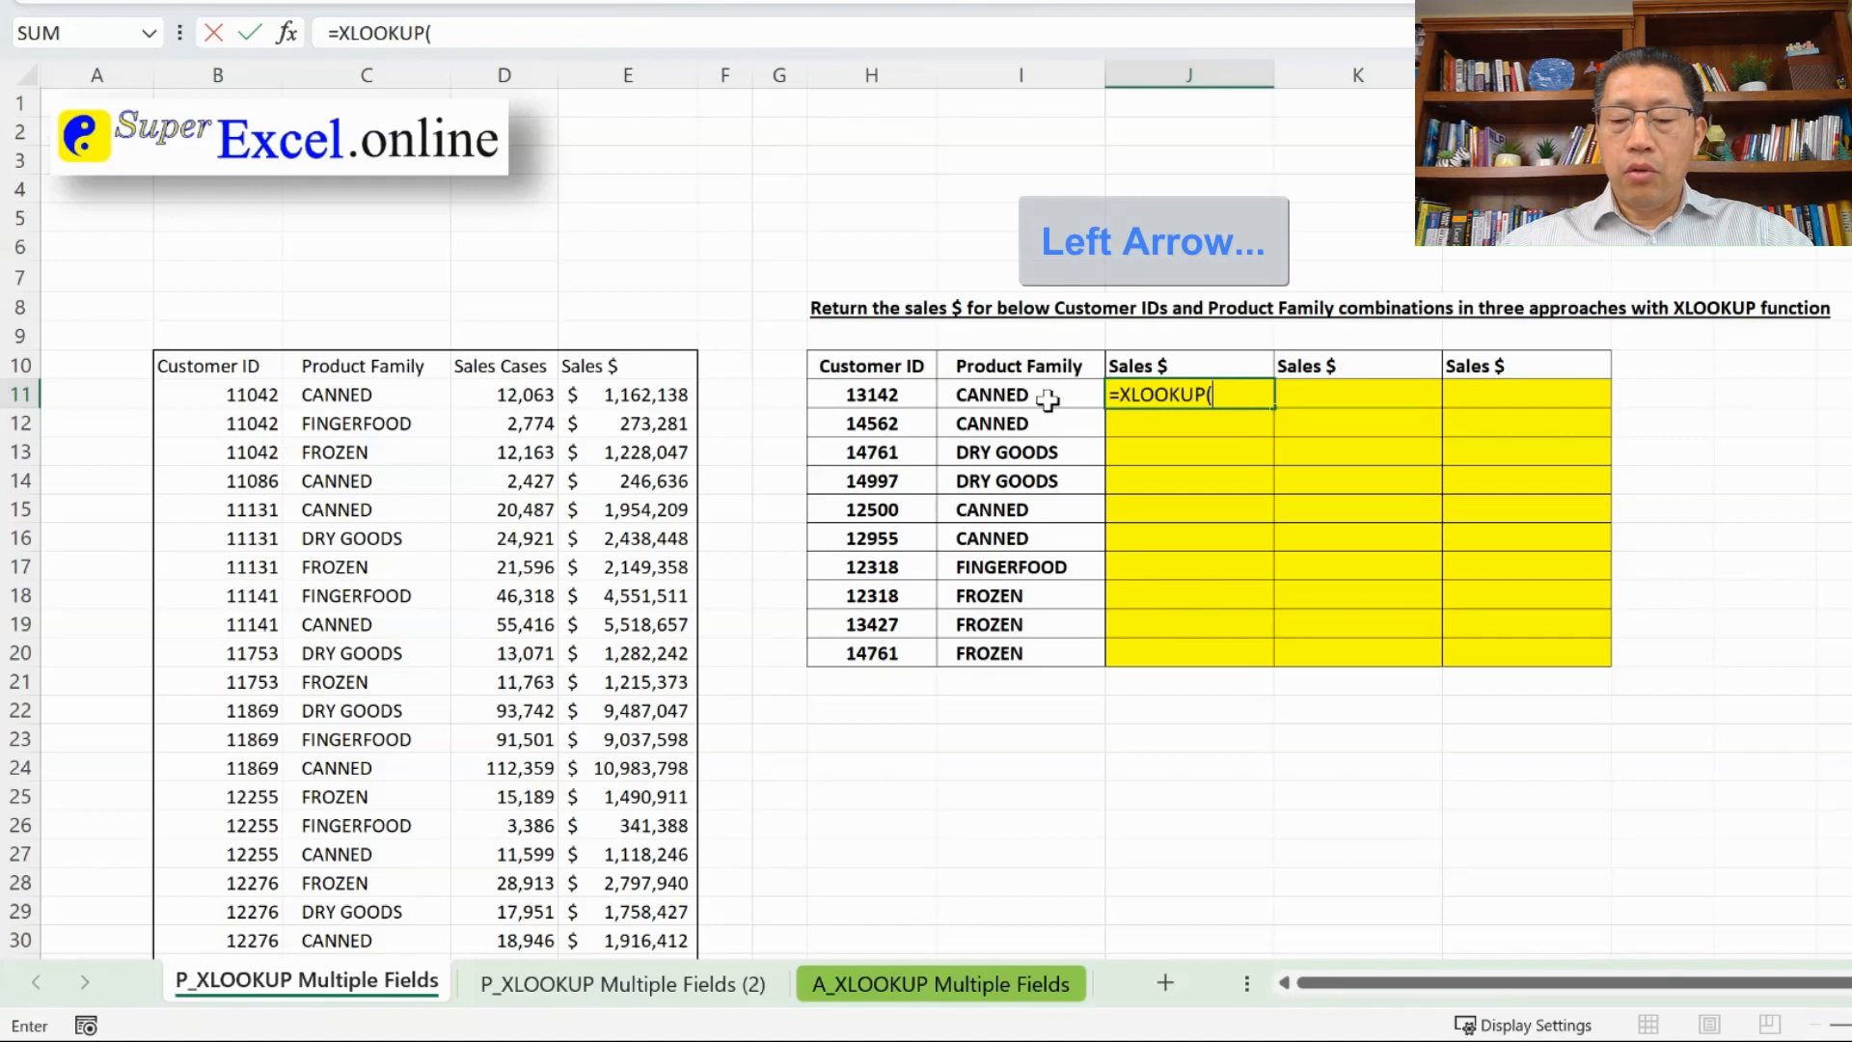
key("Left")
key("Left")
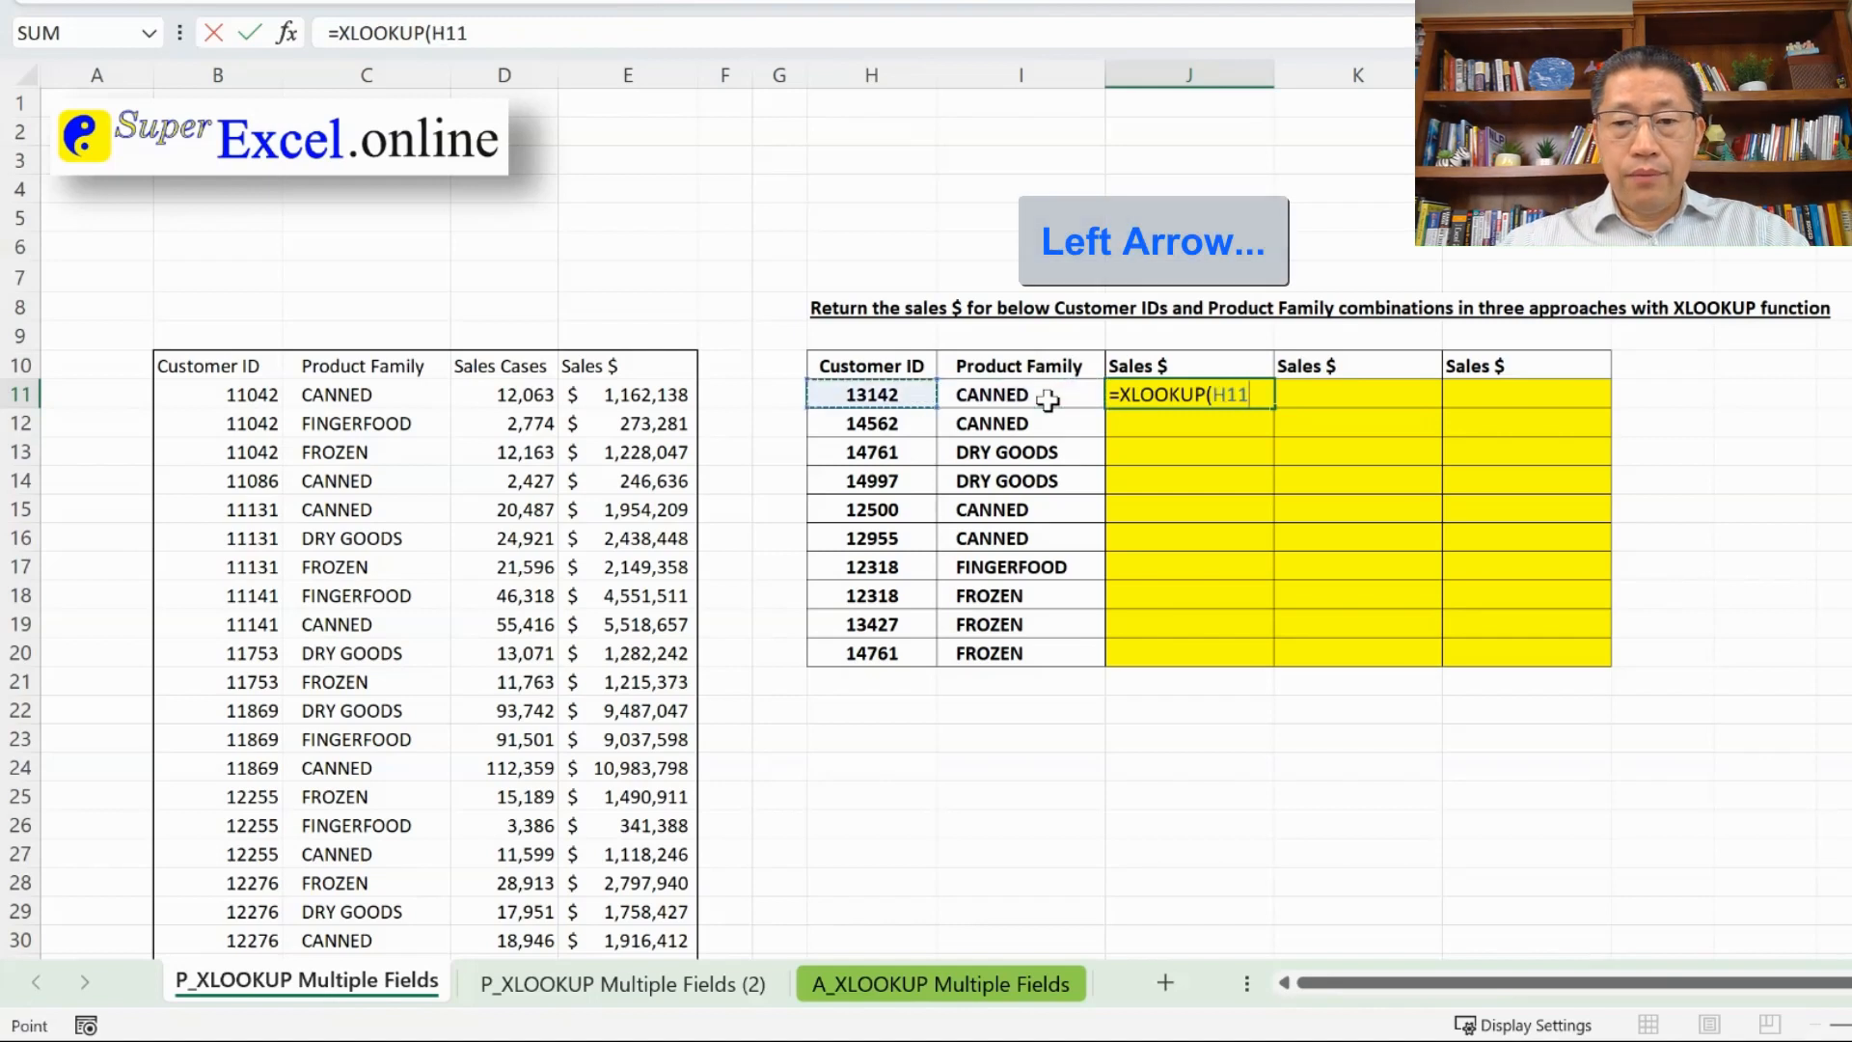
type("&")
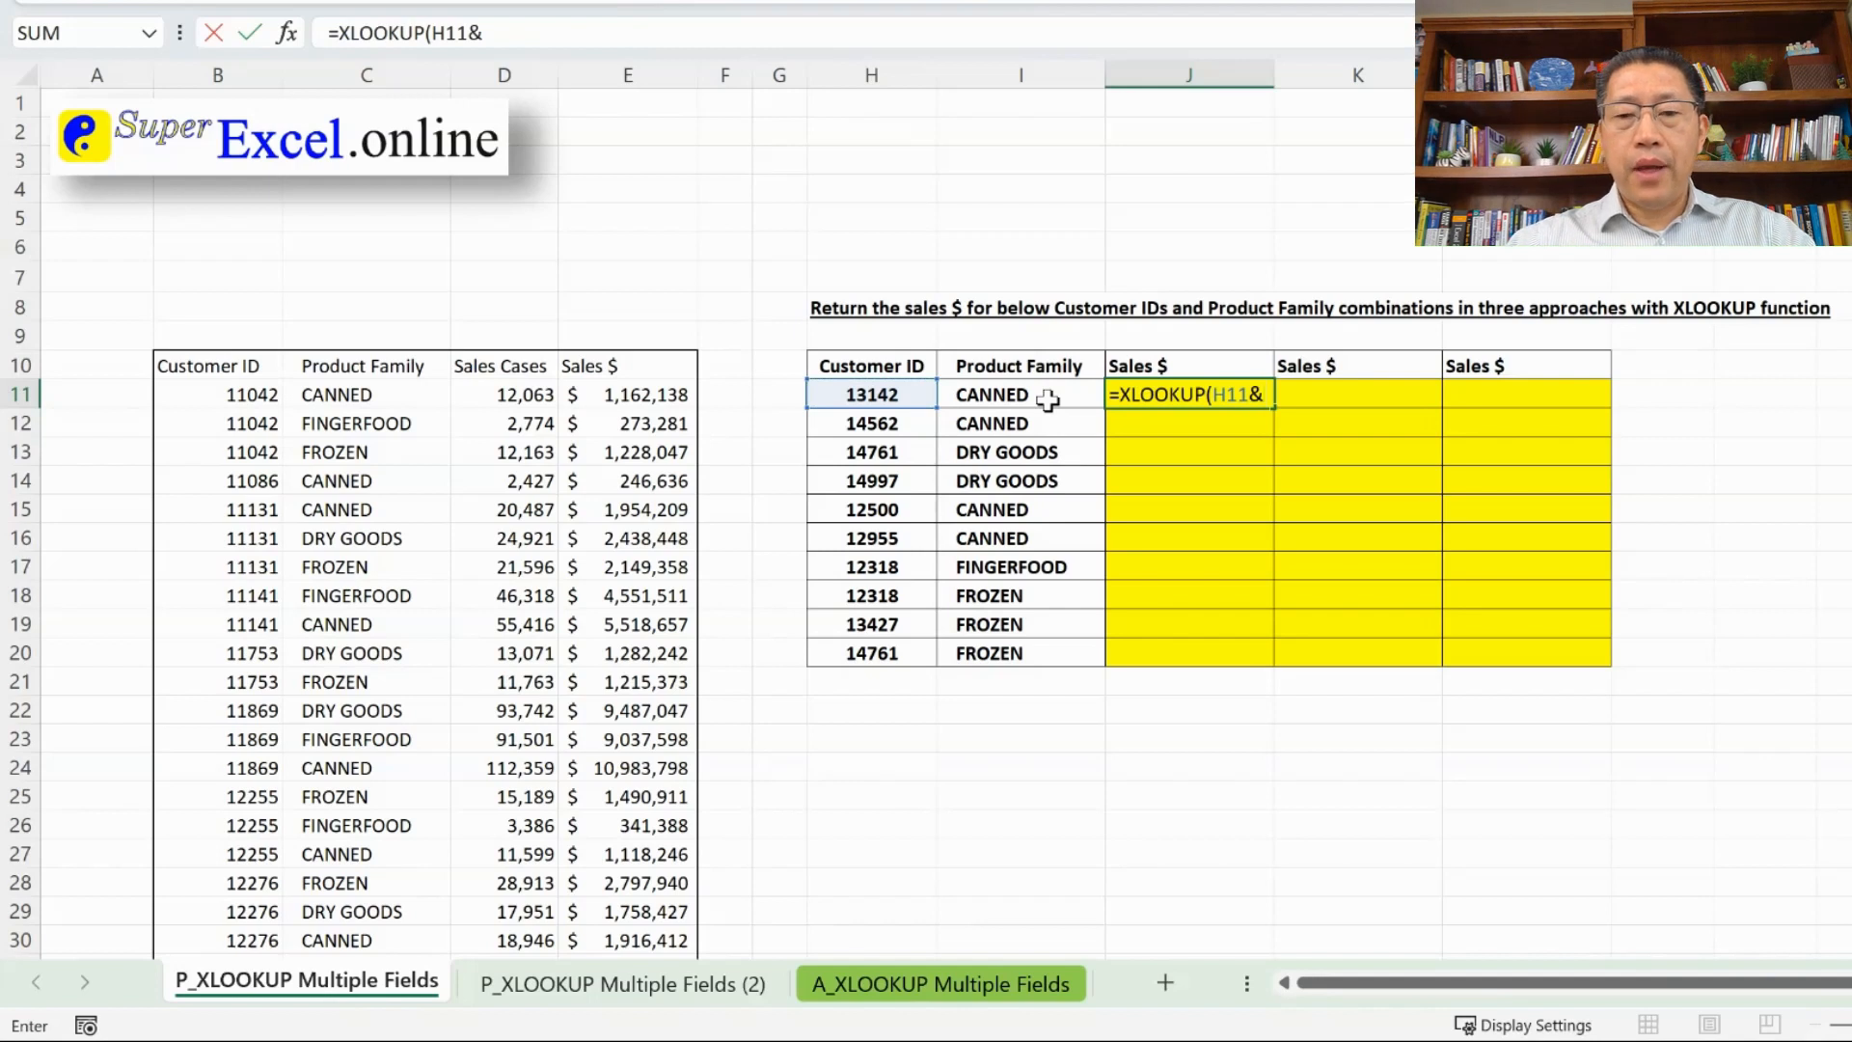
type("\"-\"")
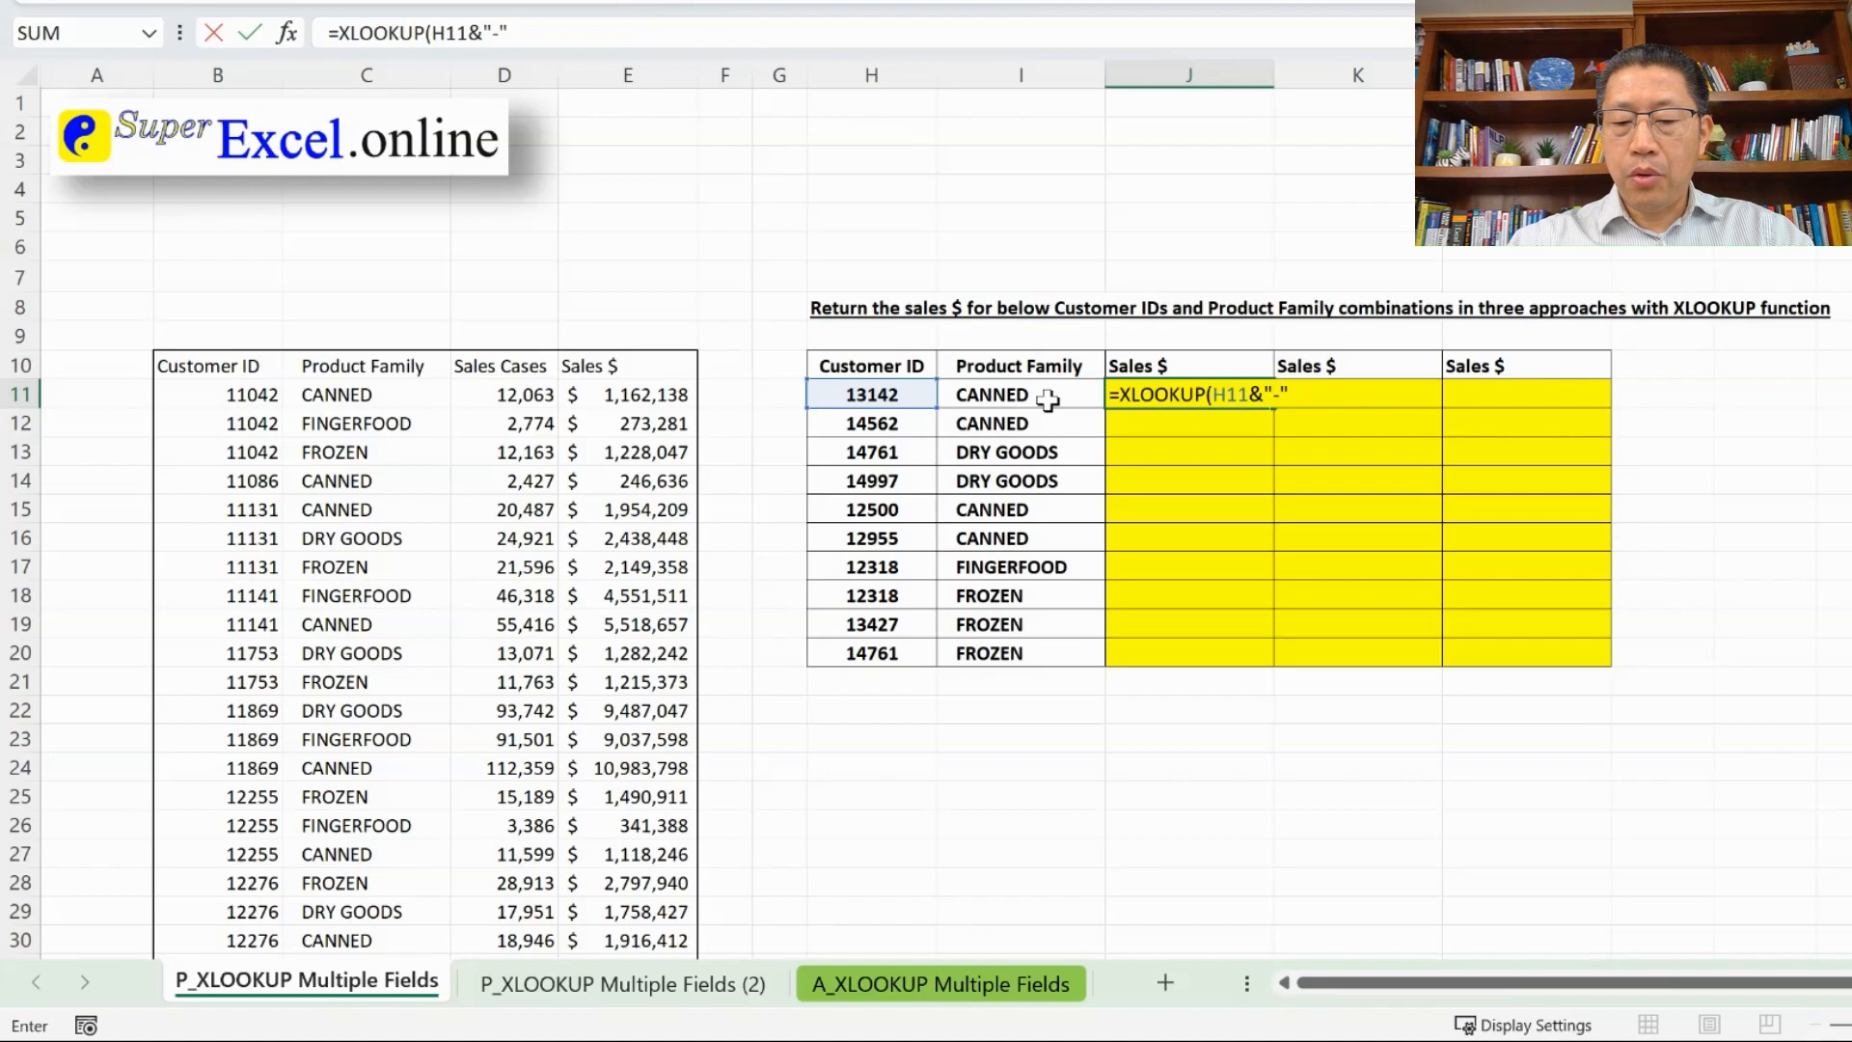
type("&")
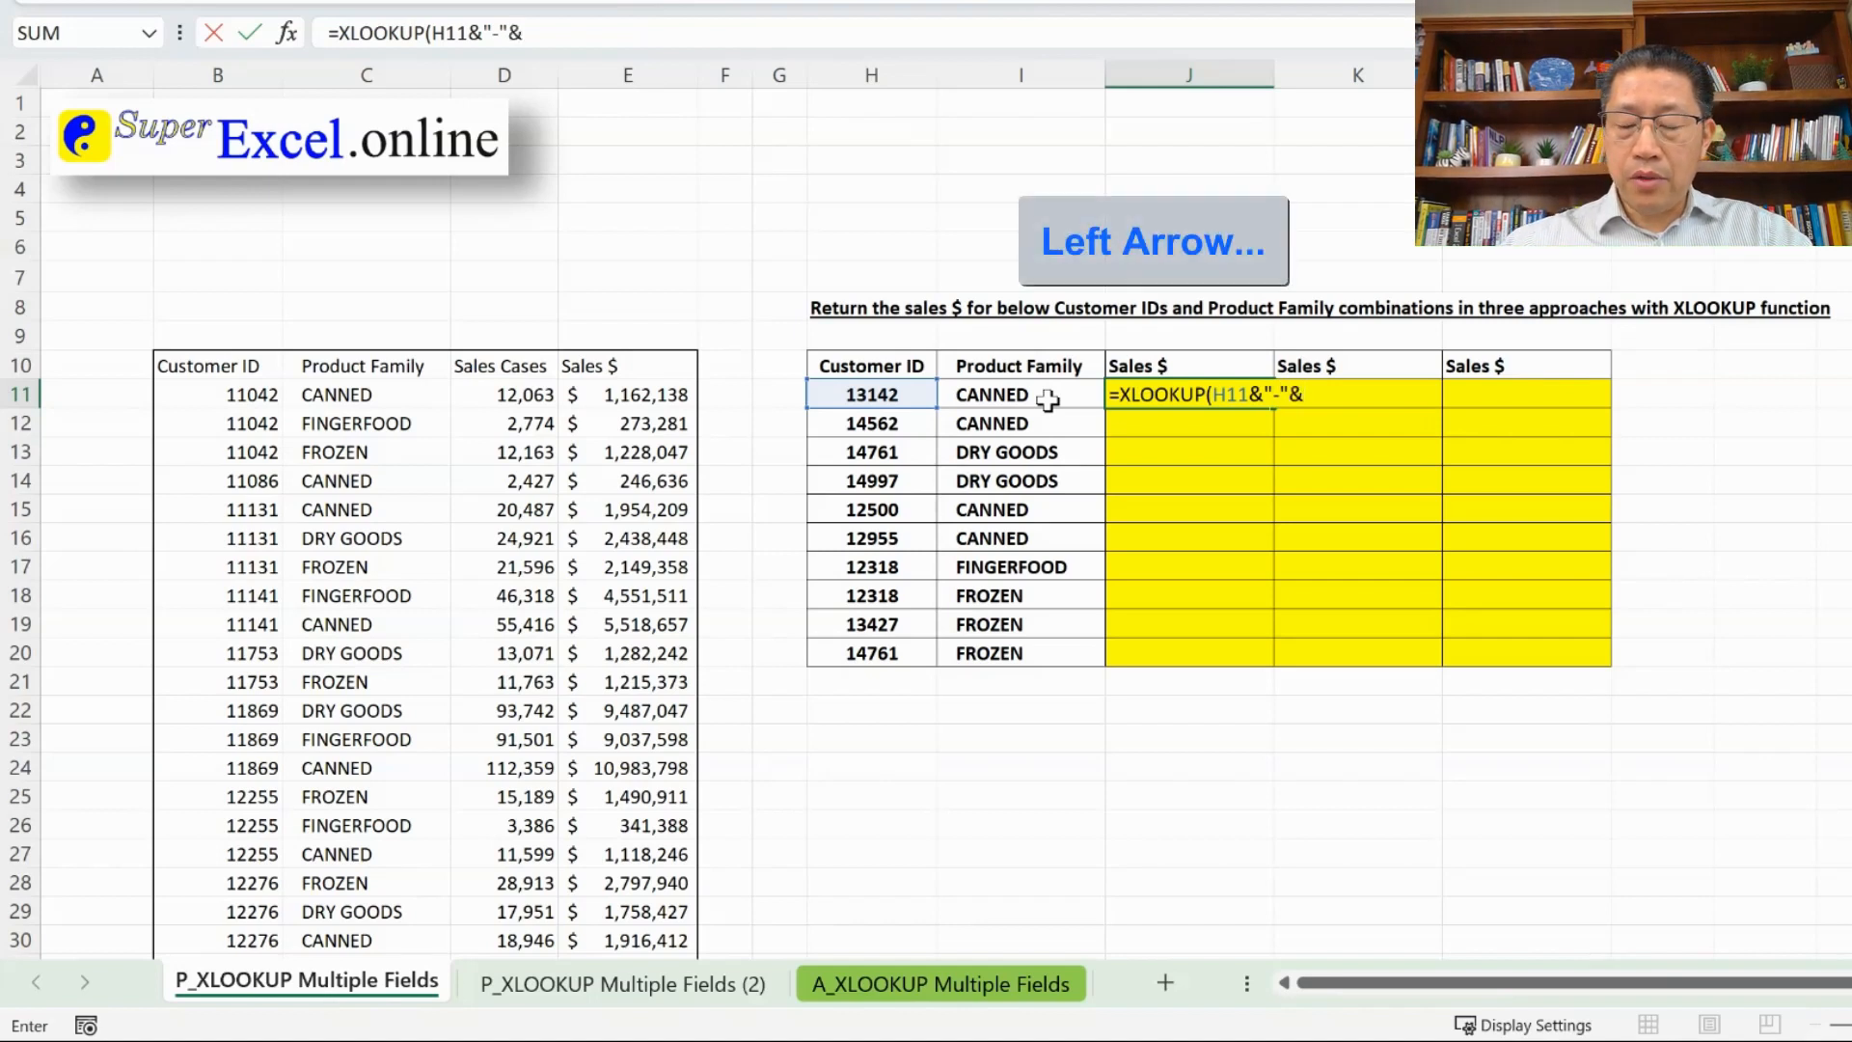
key("Left")
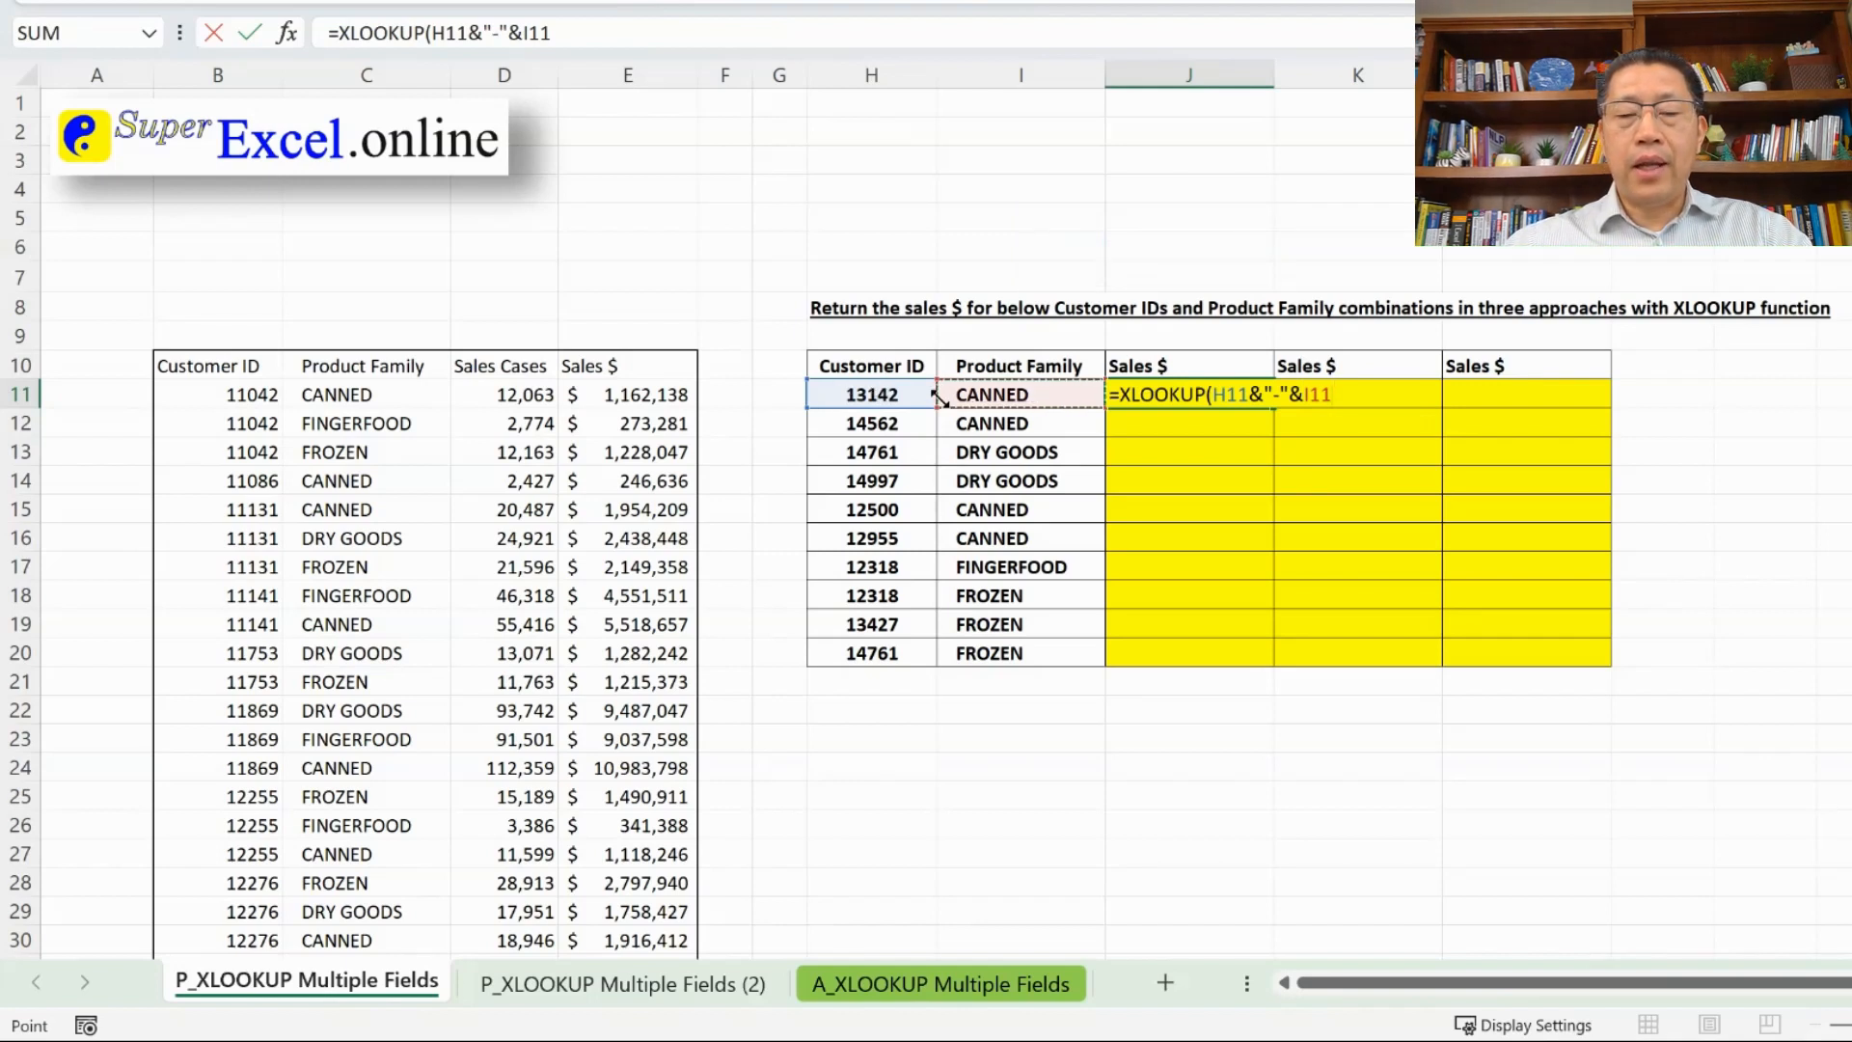
type(",")
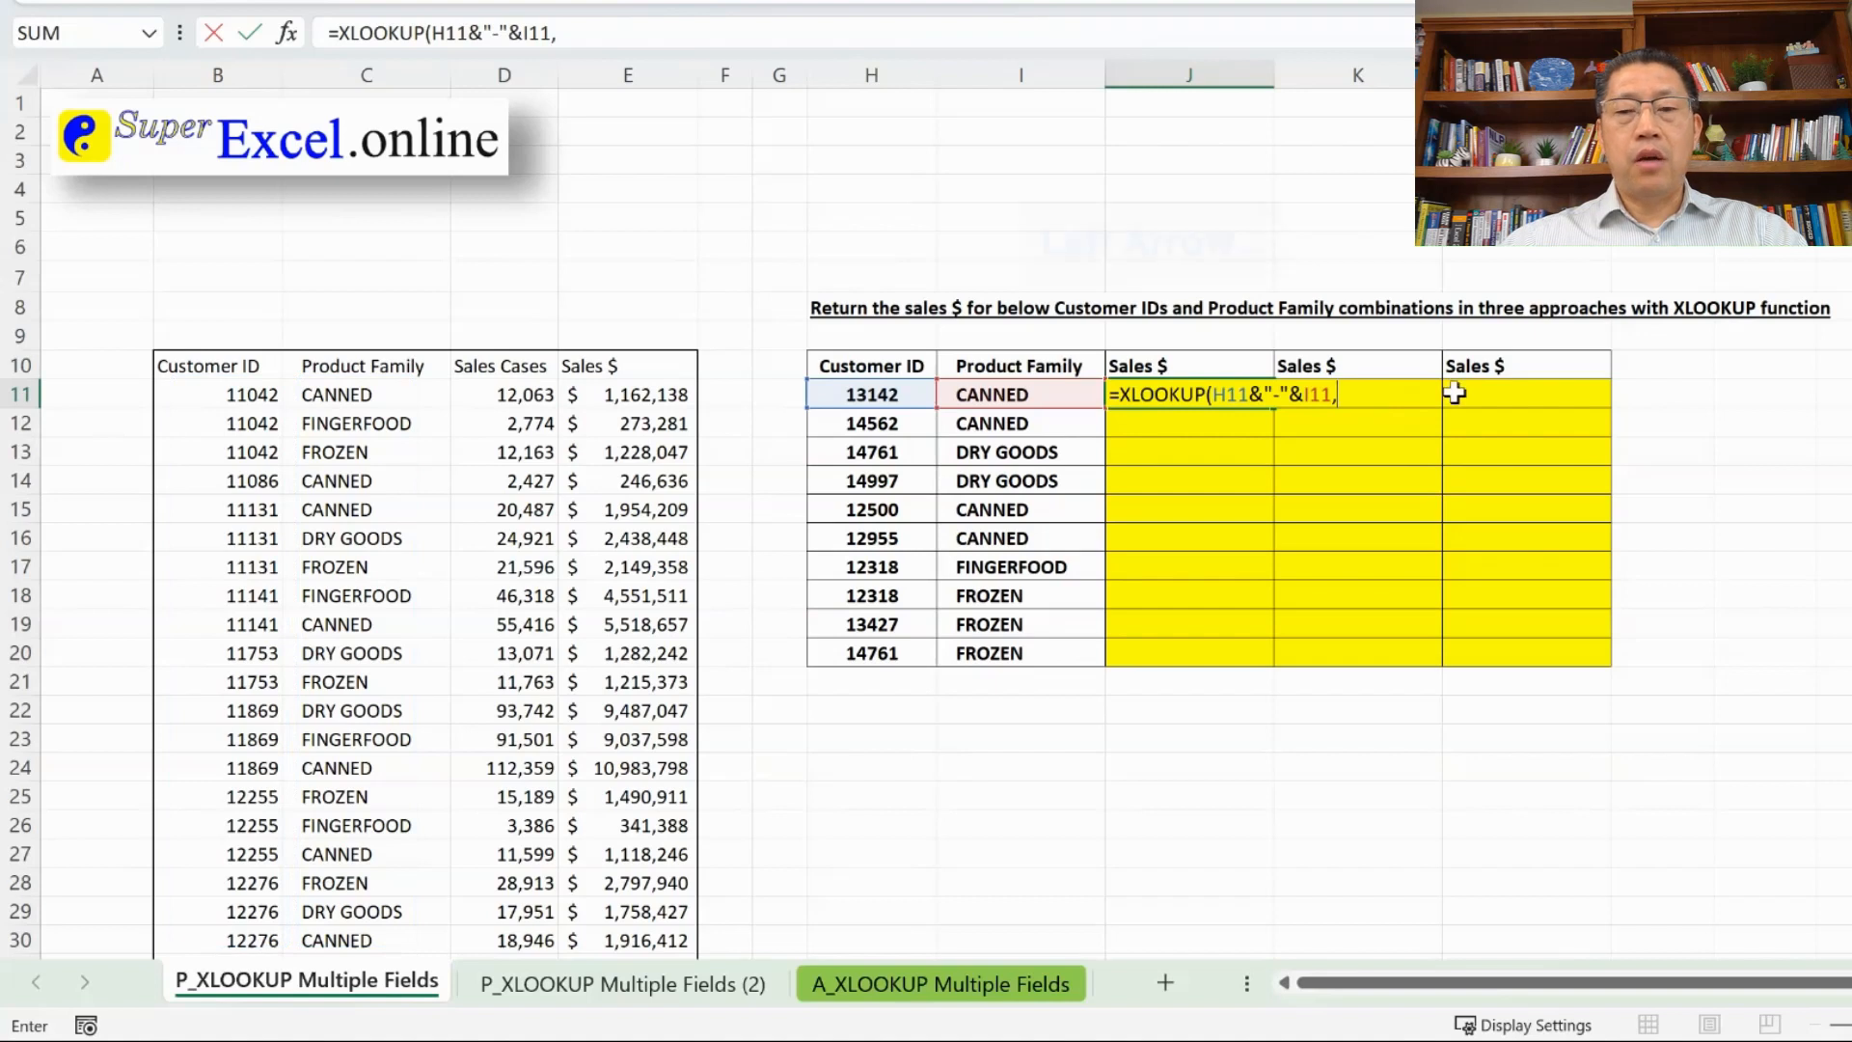
- Begin the lookup array with the source Customer ID column as the absolute range $B$11:$B$88
key("Left")
key("Left")
key("Left")
key("Left")
key("Left")
key("Left")
key("Left")
key("Left")
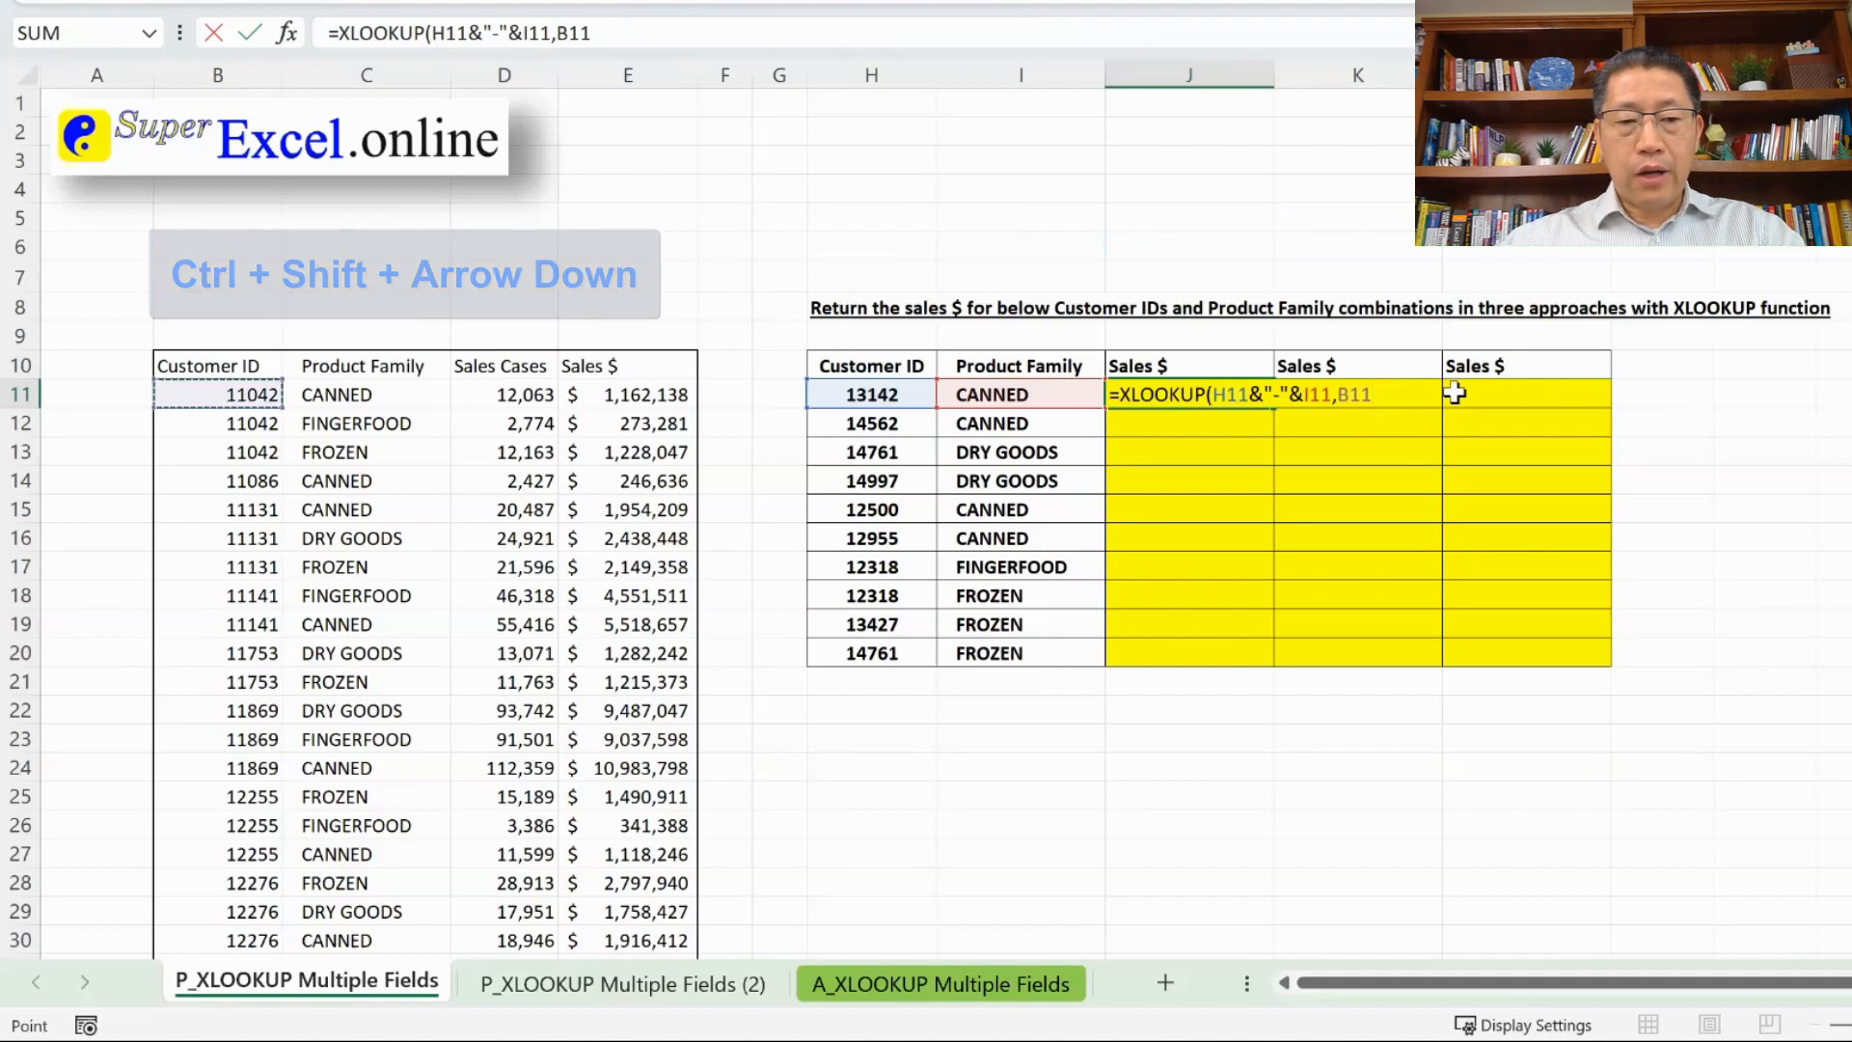
key("ctrl+shift+Down")
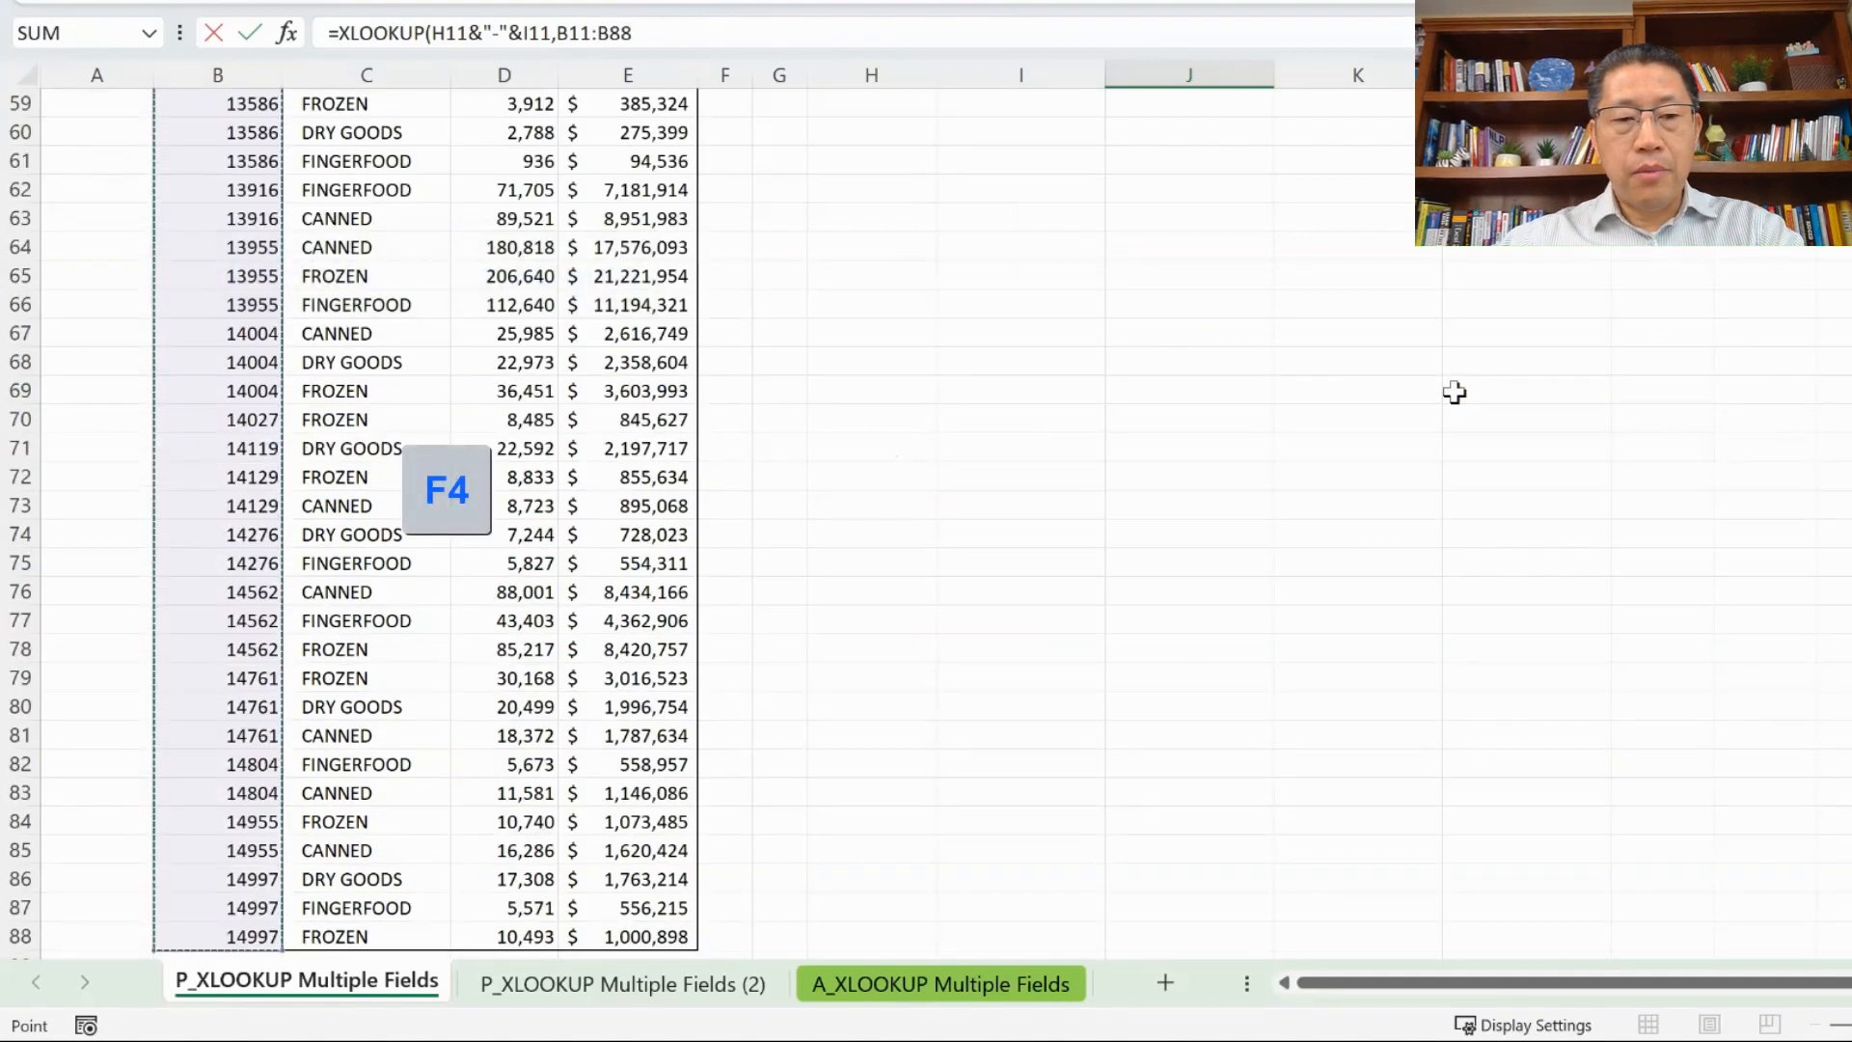
key("F4")
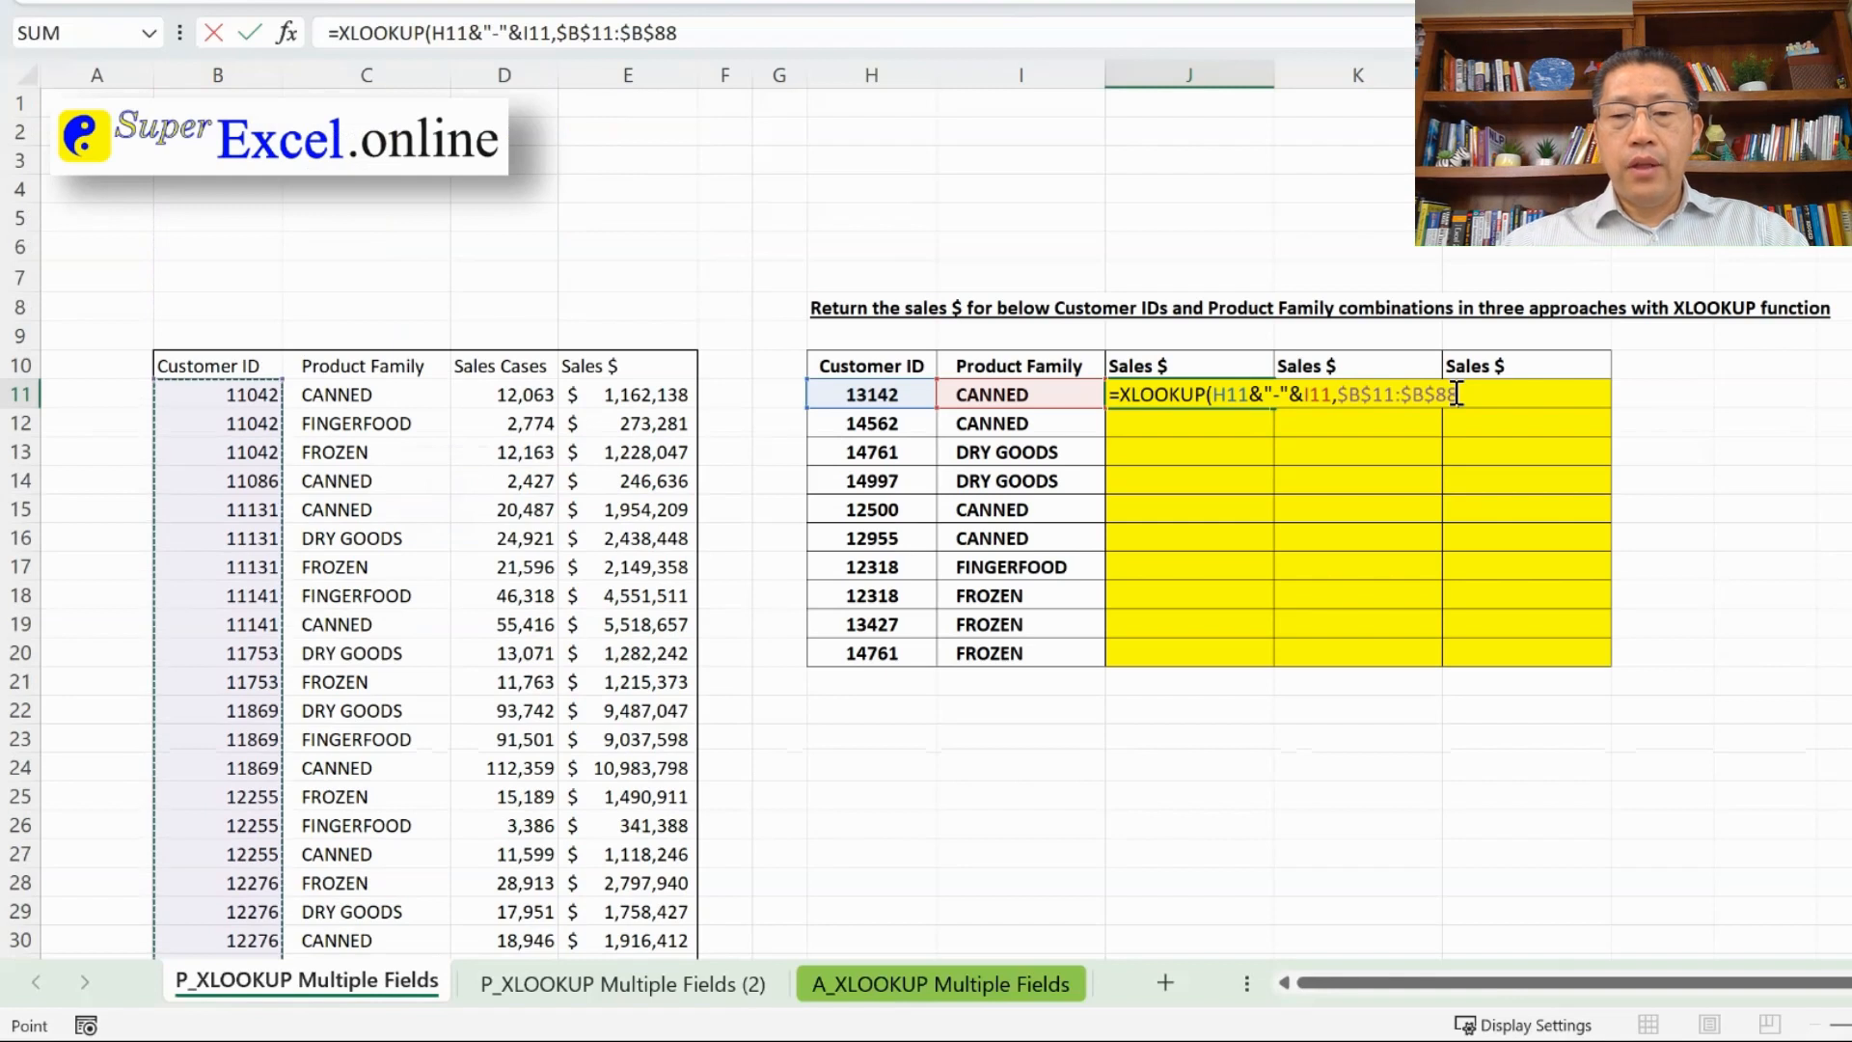
- Join a "-" separator and the absolute Product Family range $C$11:$C$88 to the lookup array to complete that argument
type("&")
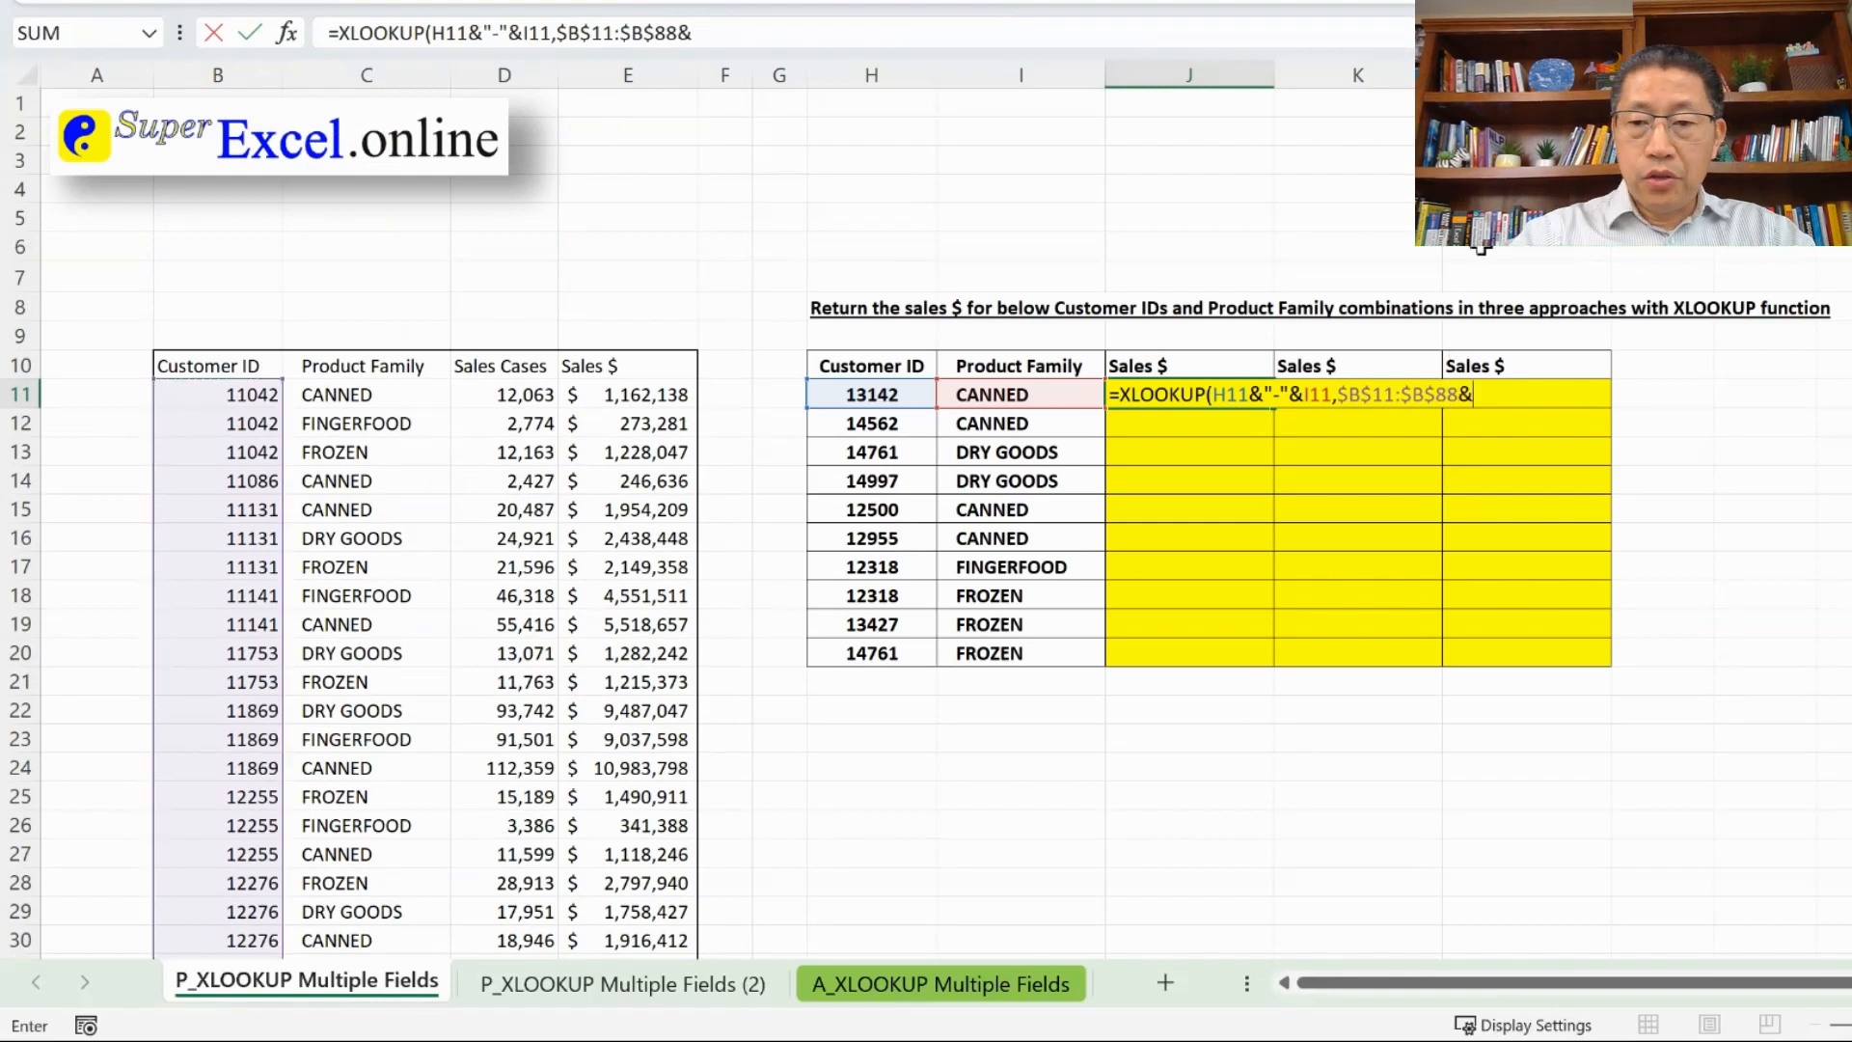
type("\"-\"&")
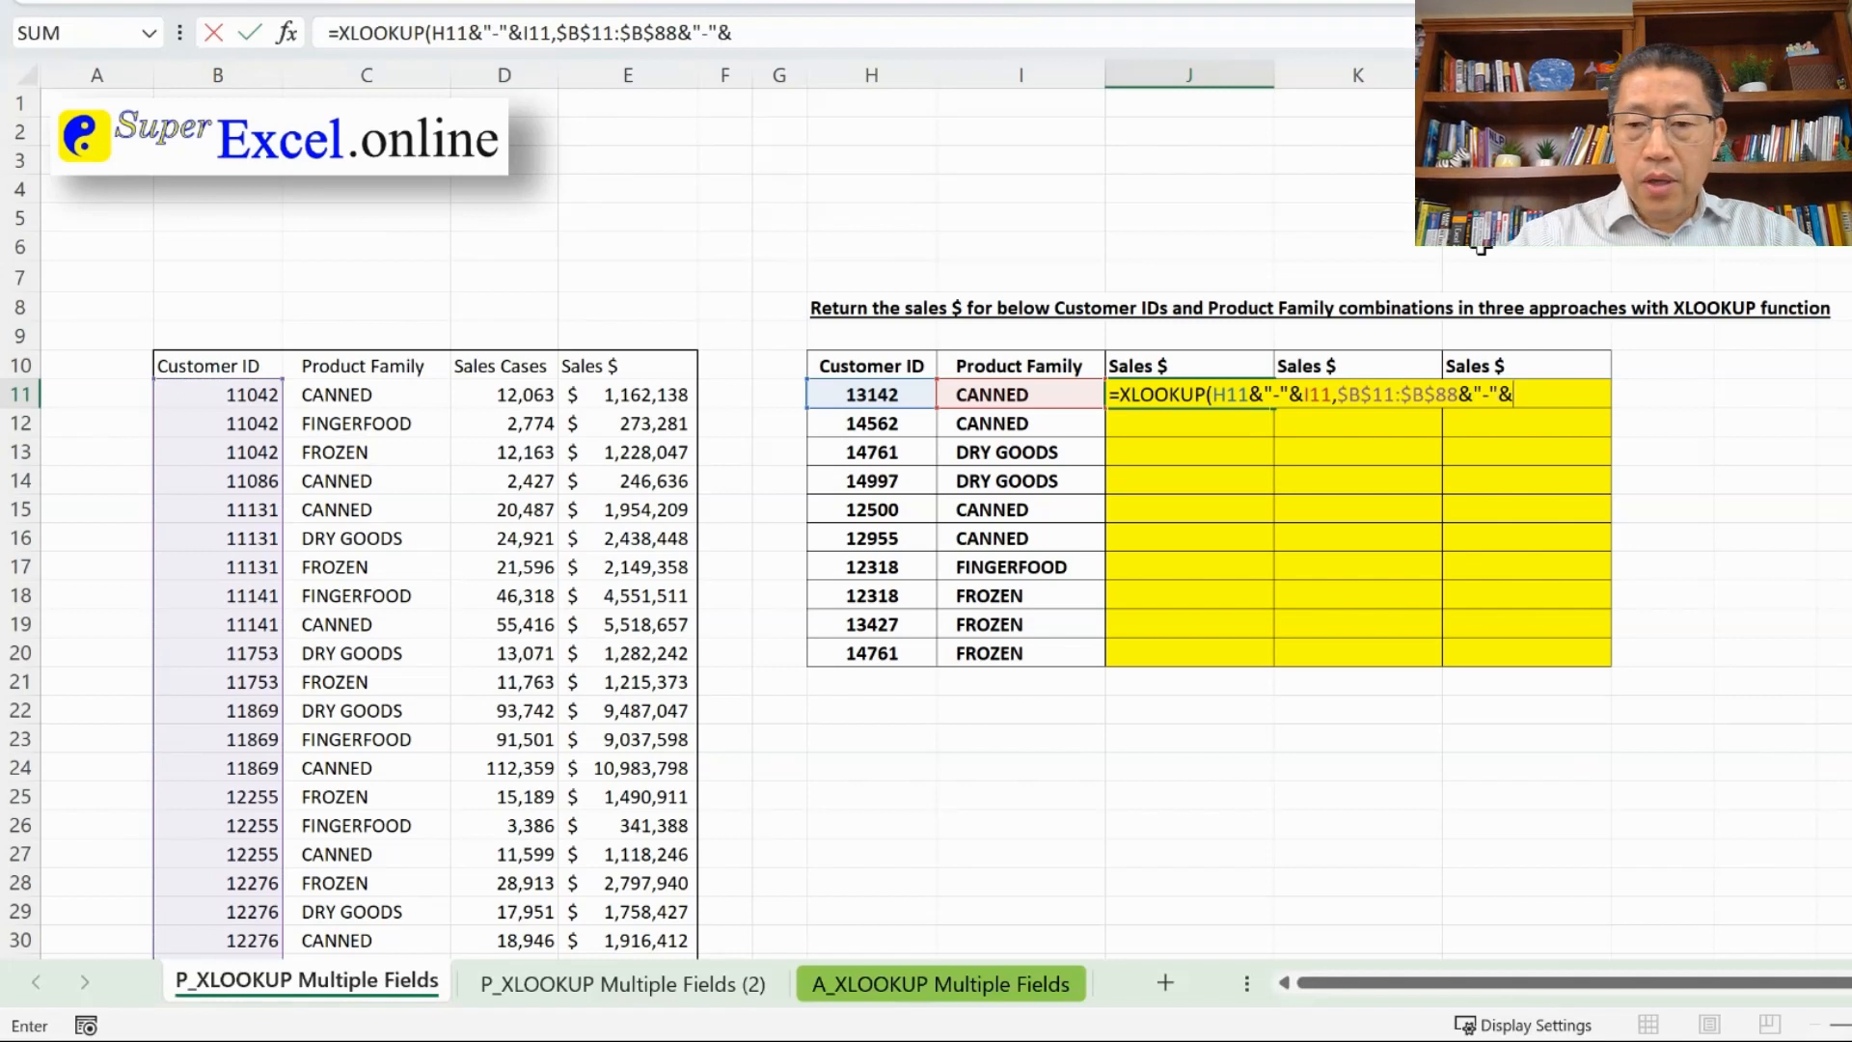
key("Left")
key("Left")
key("Left")
key("Left")
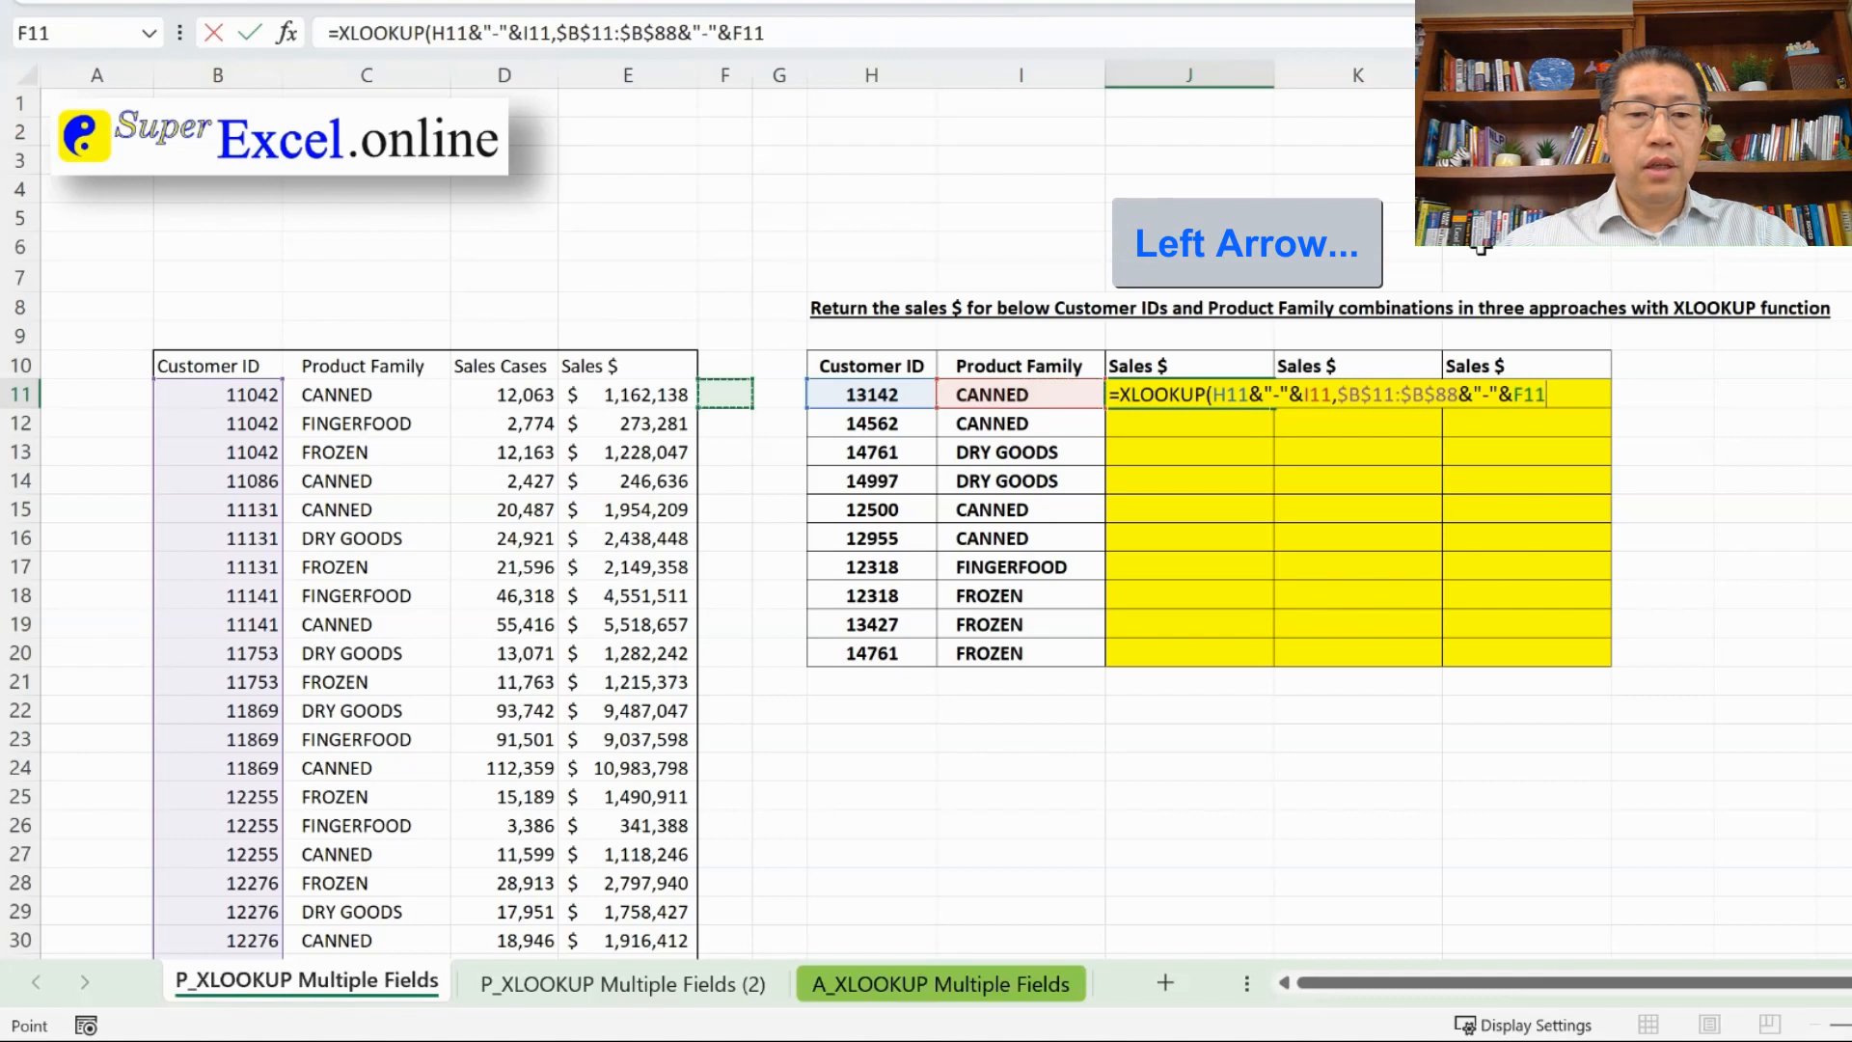
key("Left")
key("Left")
key("Left")
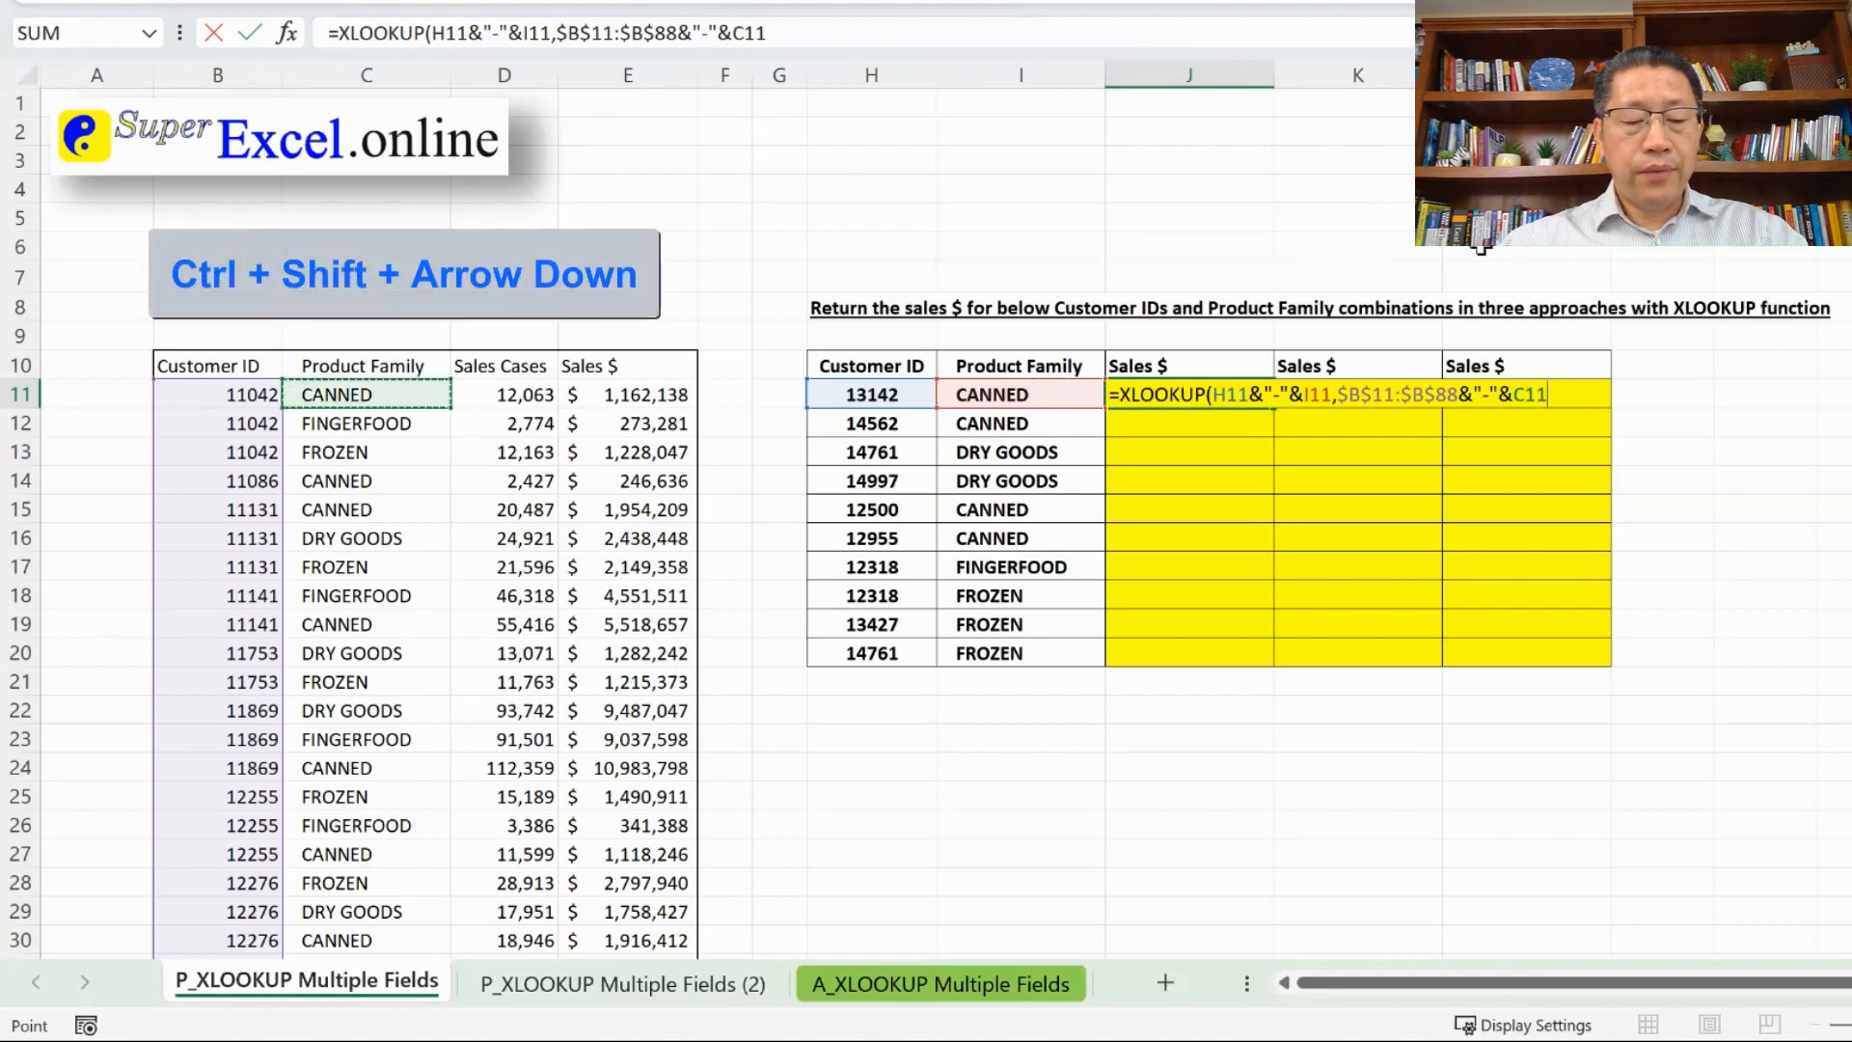
key("ctrl+shift+Down")
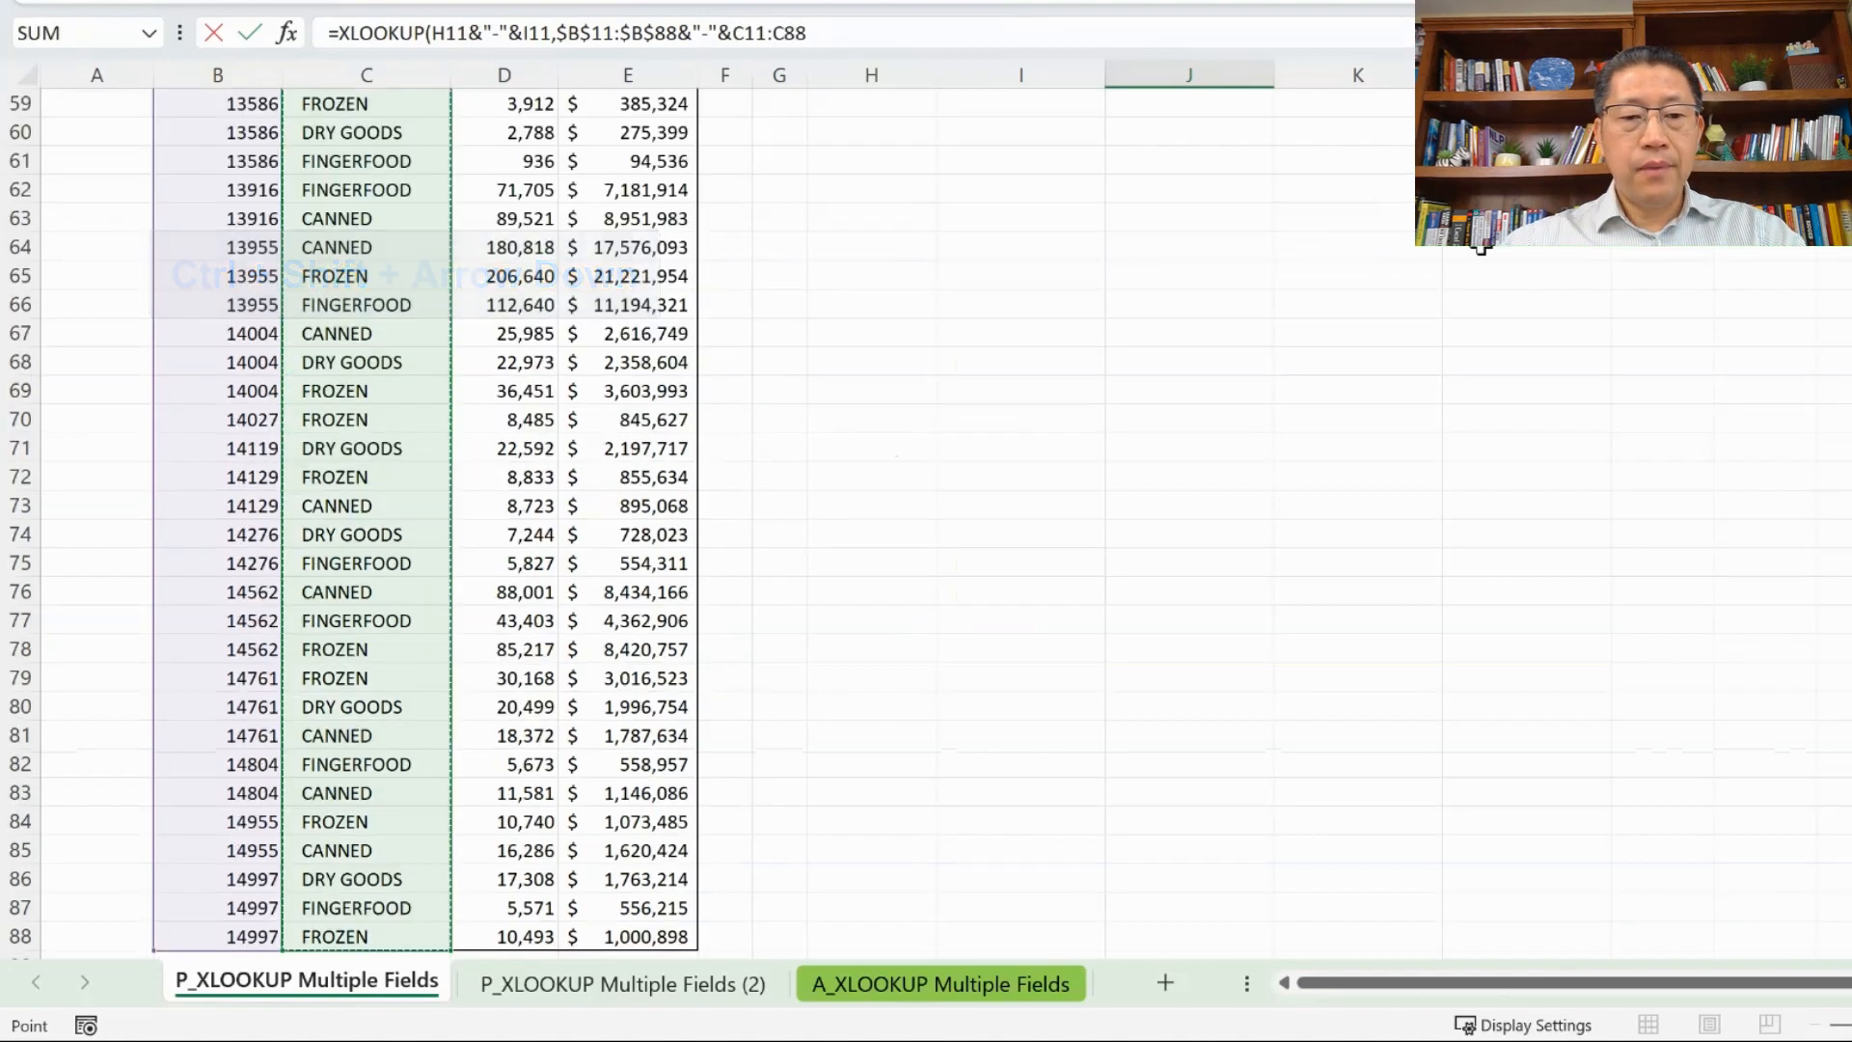
key("F4")
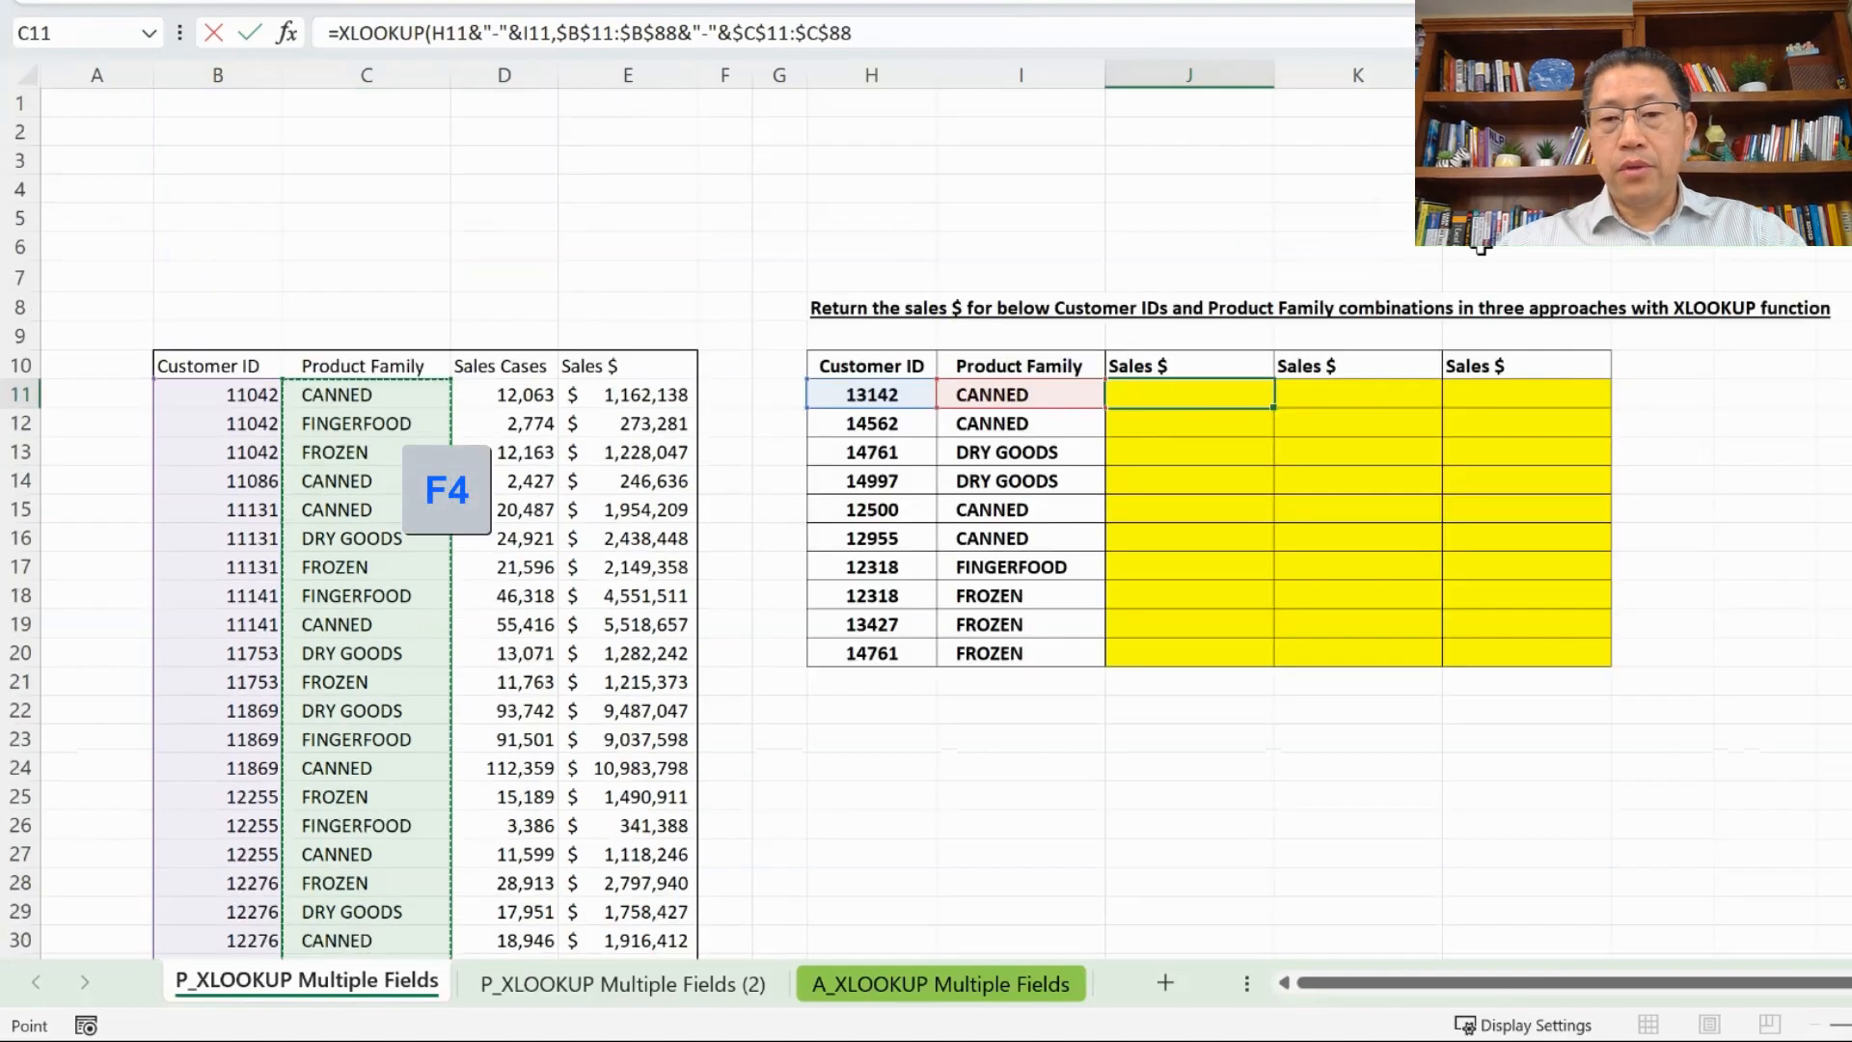
type(",")
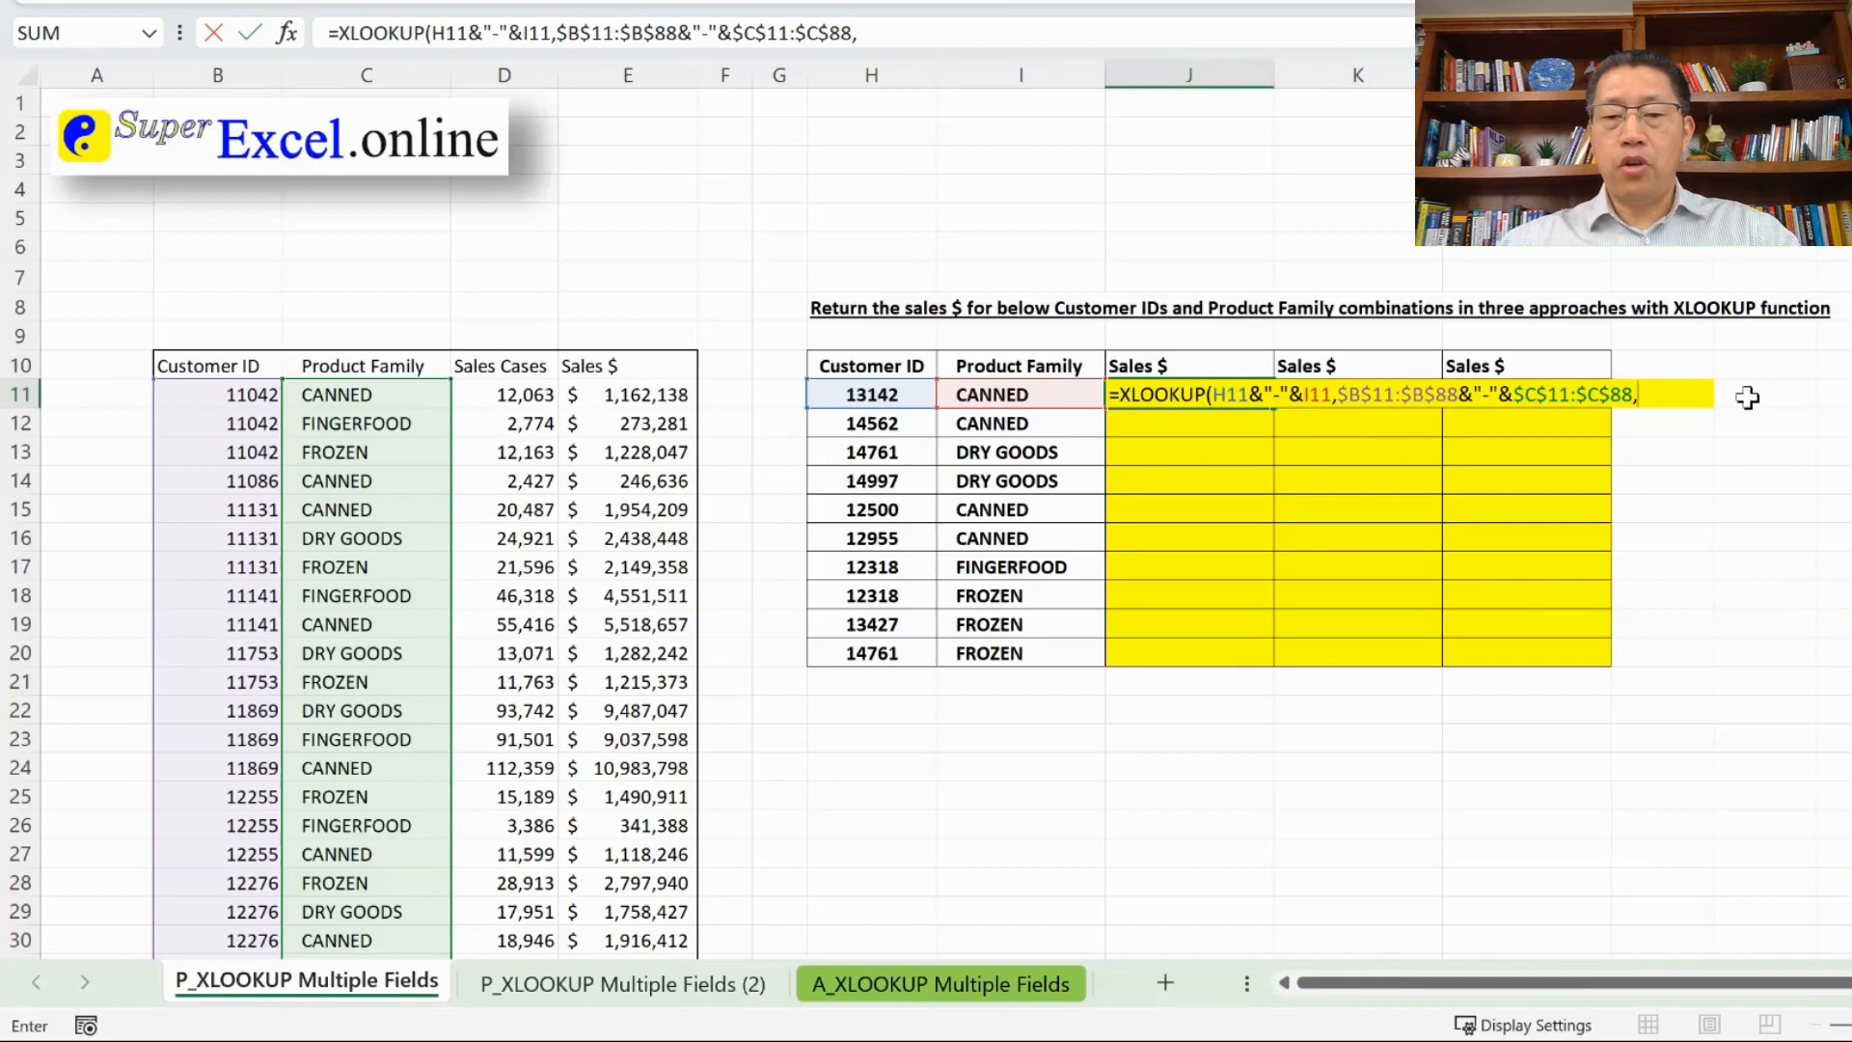
- Add the source Sales $ range $E$11:$E$88 as the absolute return array and enter the completed formula in J11
key("Left")
key("Left")
key("Left")
key("Left")
key("Left")
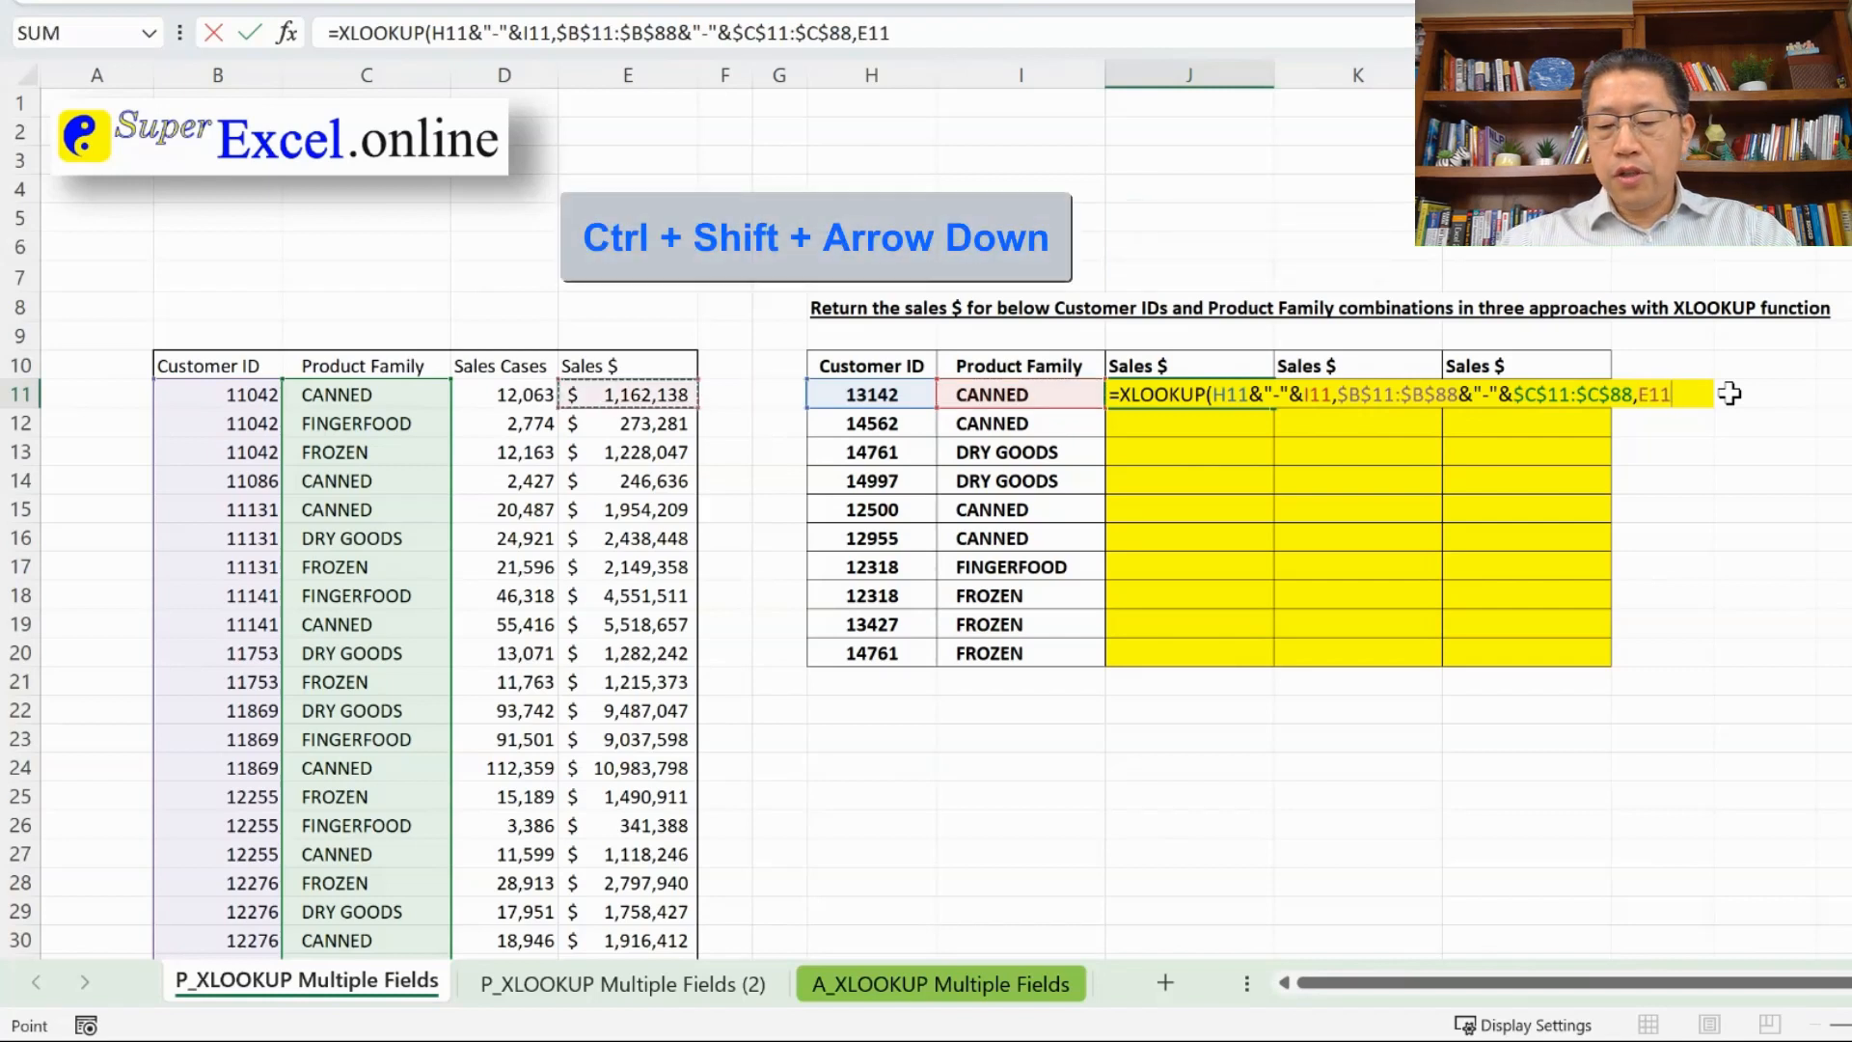
key("ctrl+shift+Down")
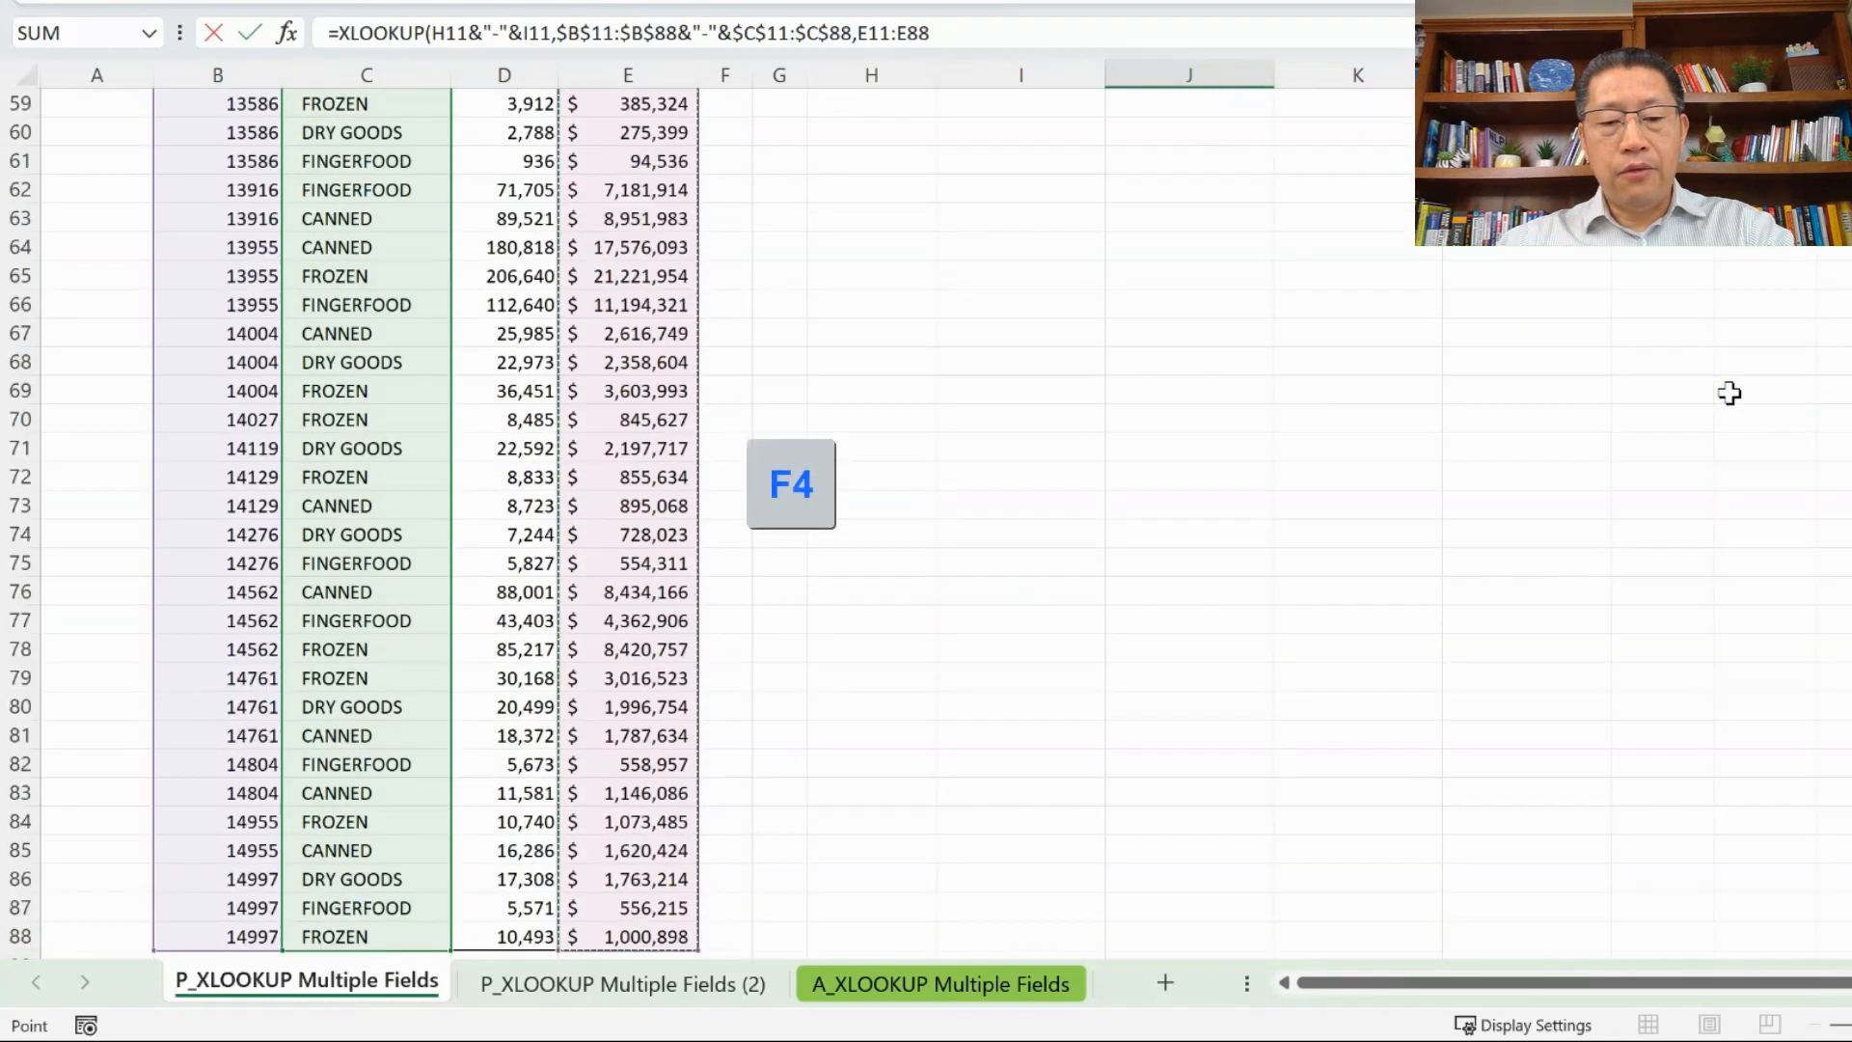
key("F4")
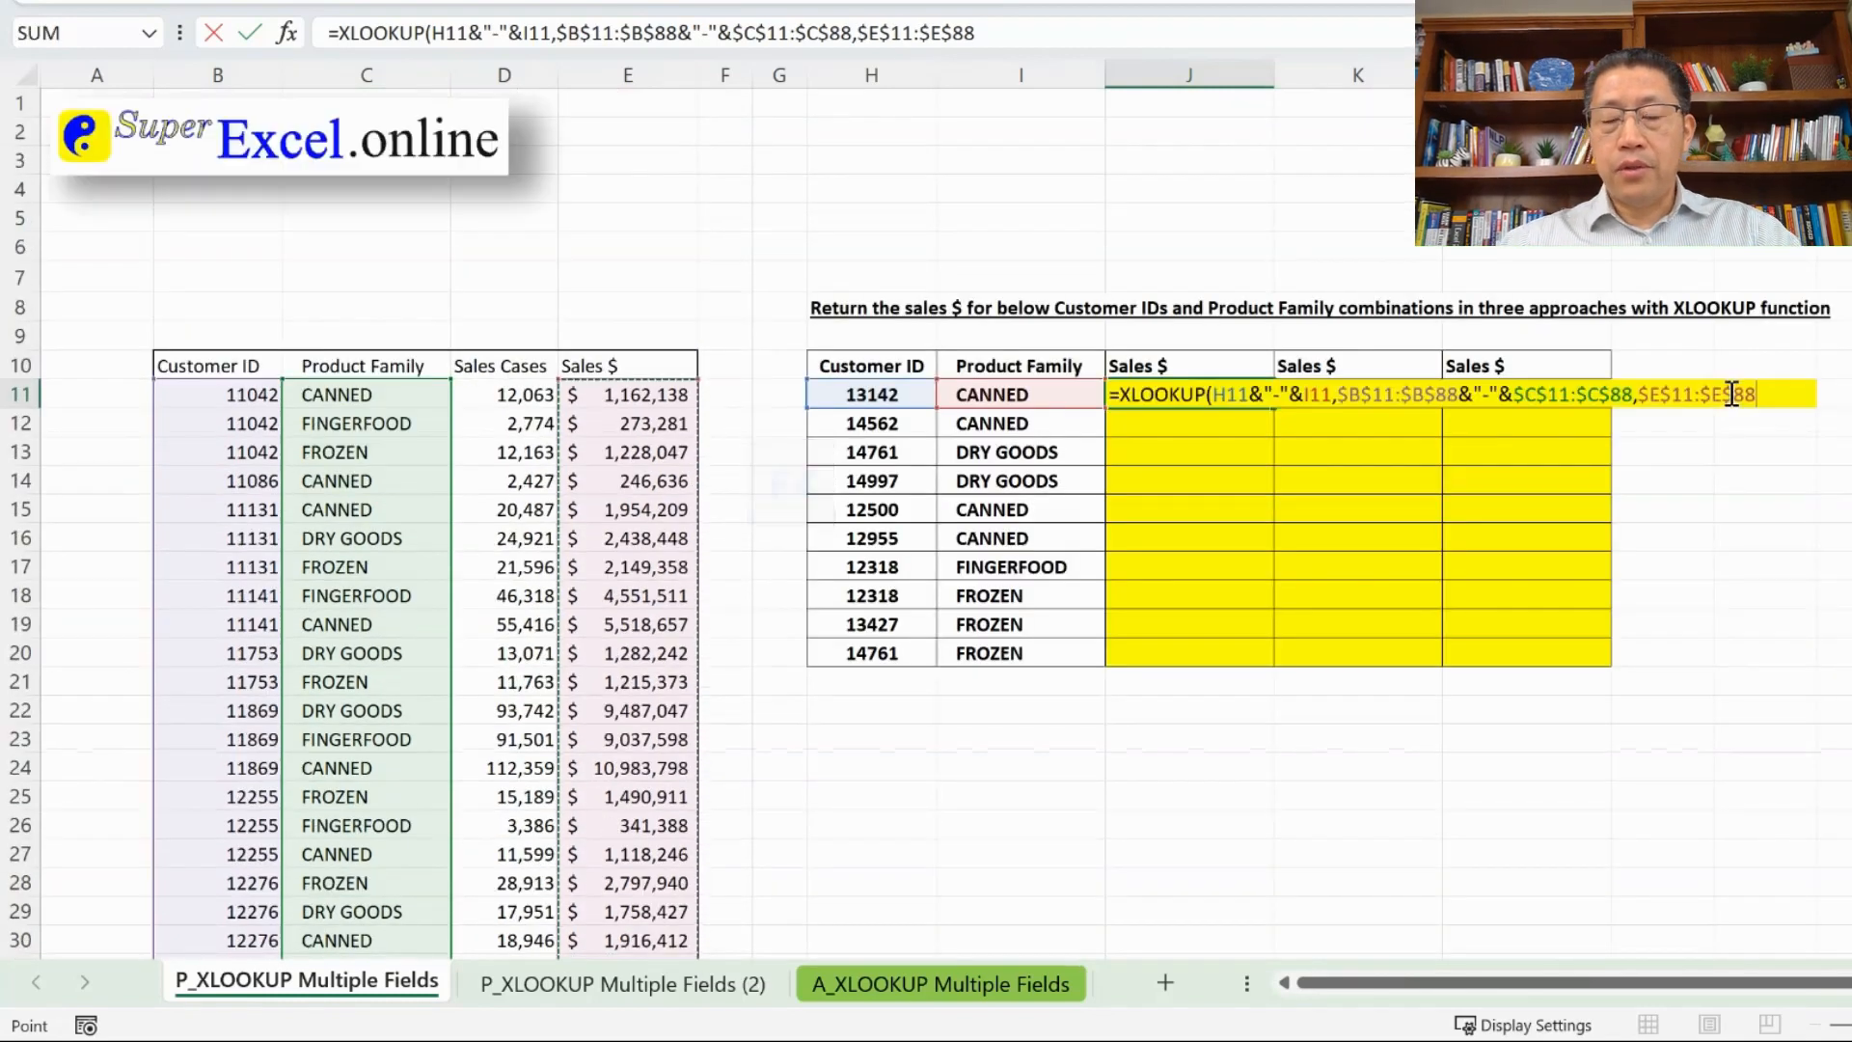
type(")")
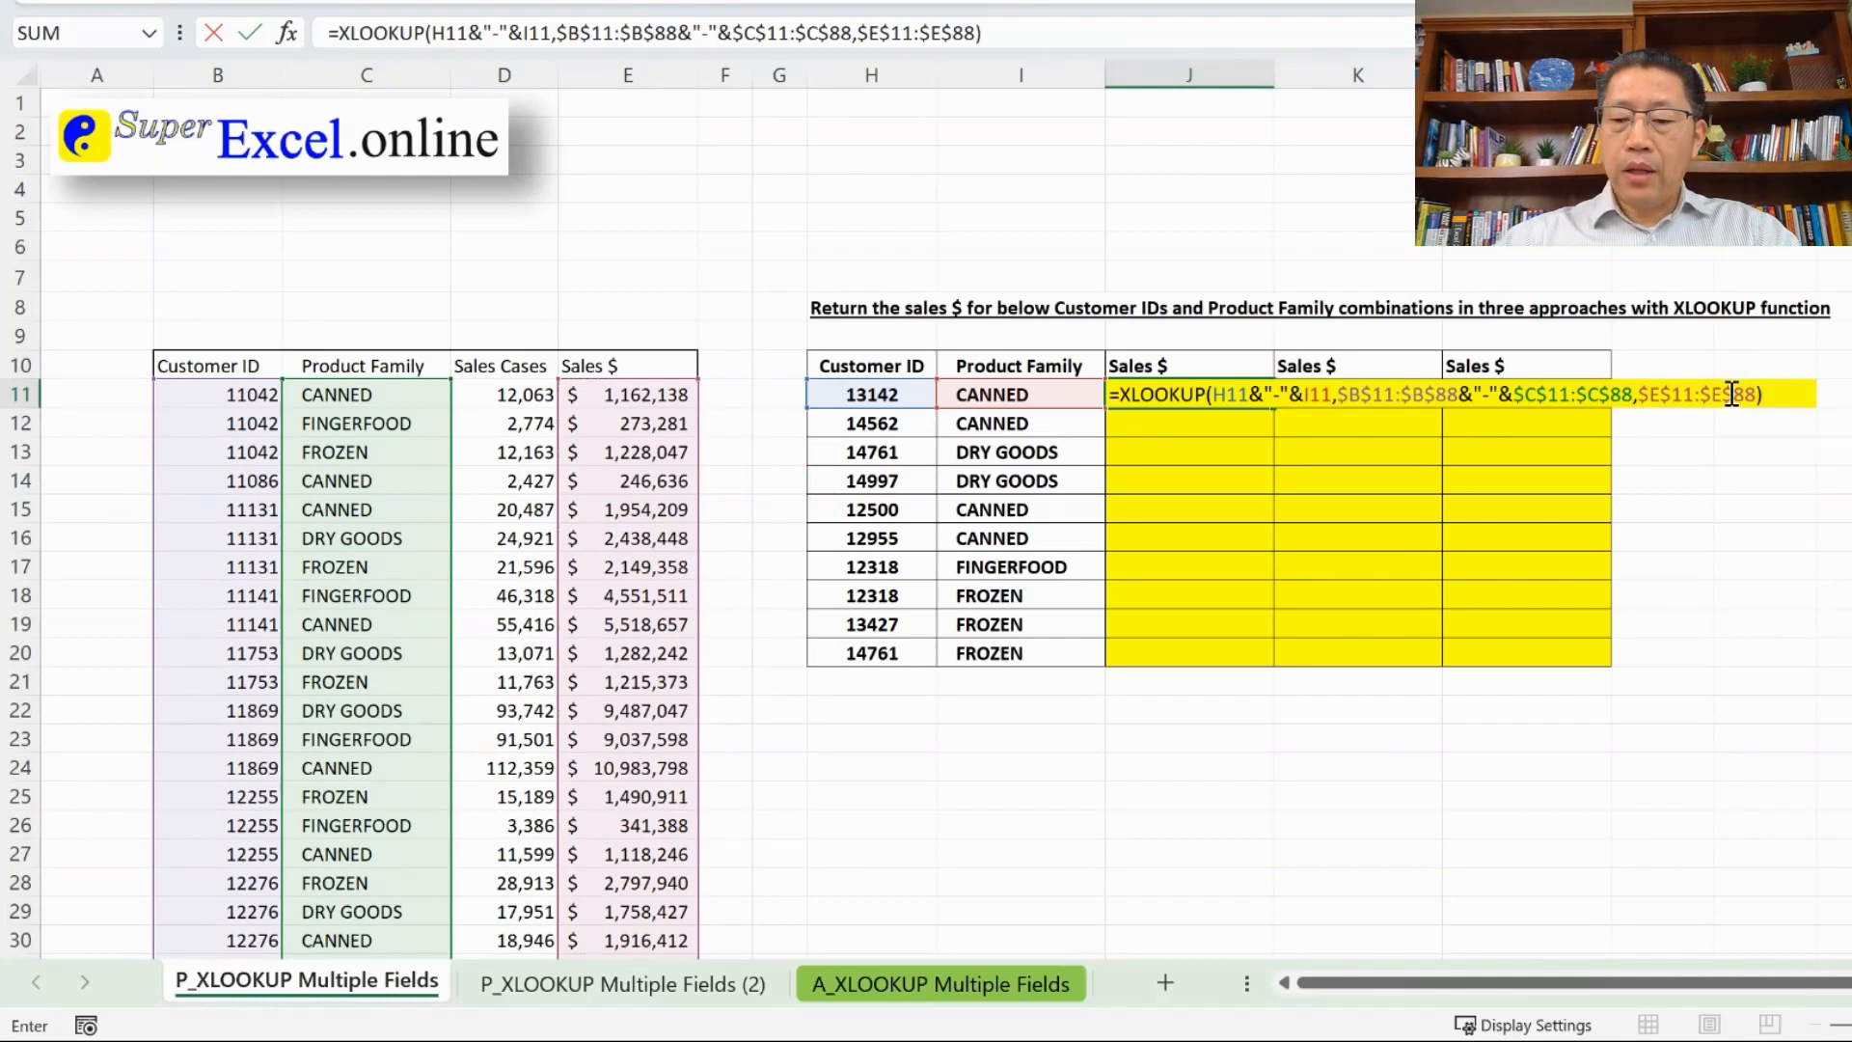
key("Return")
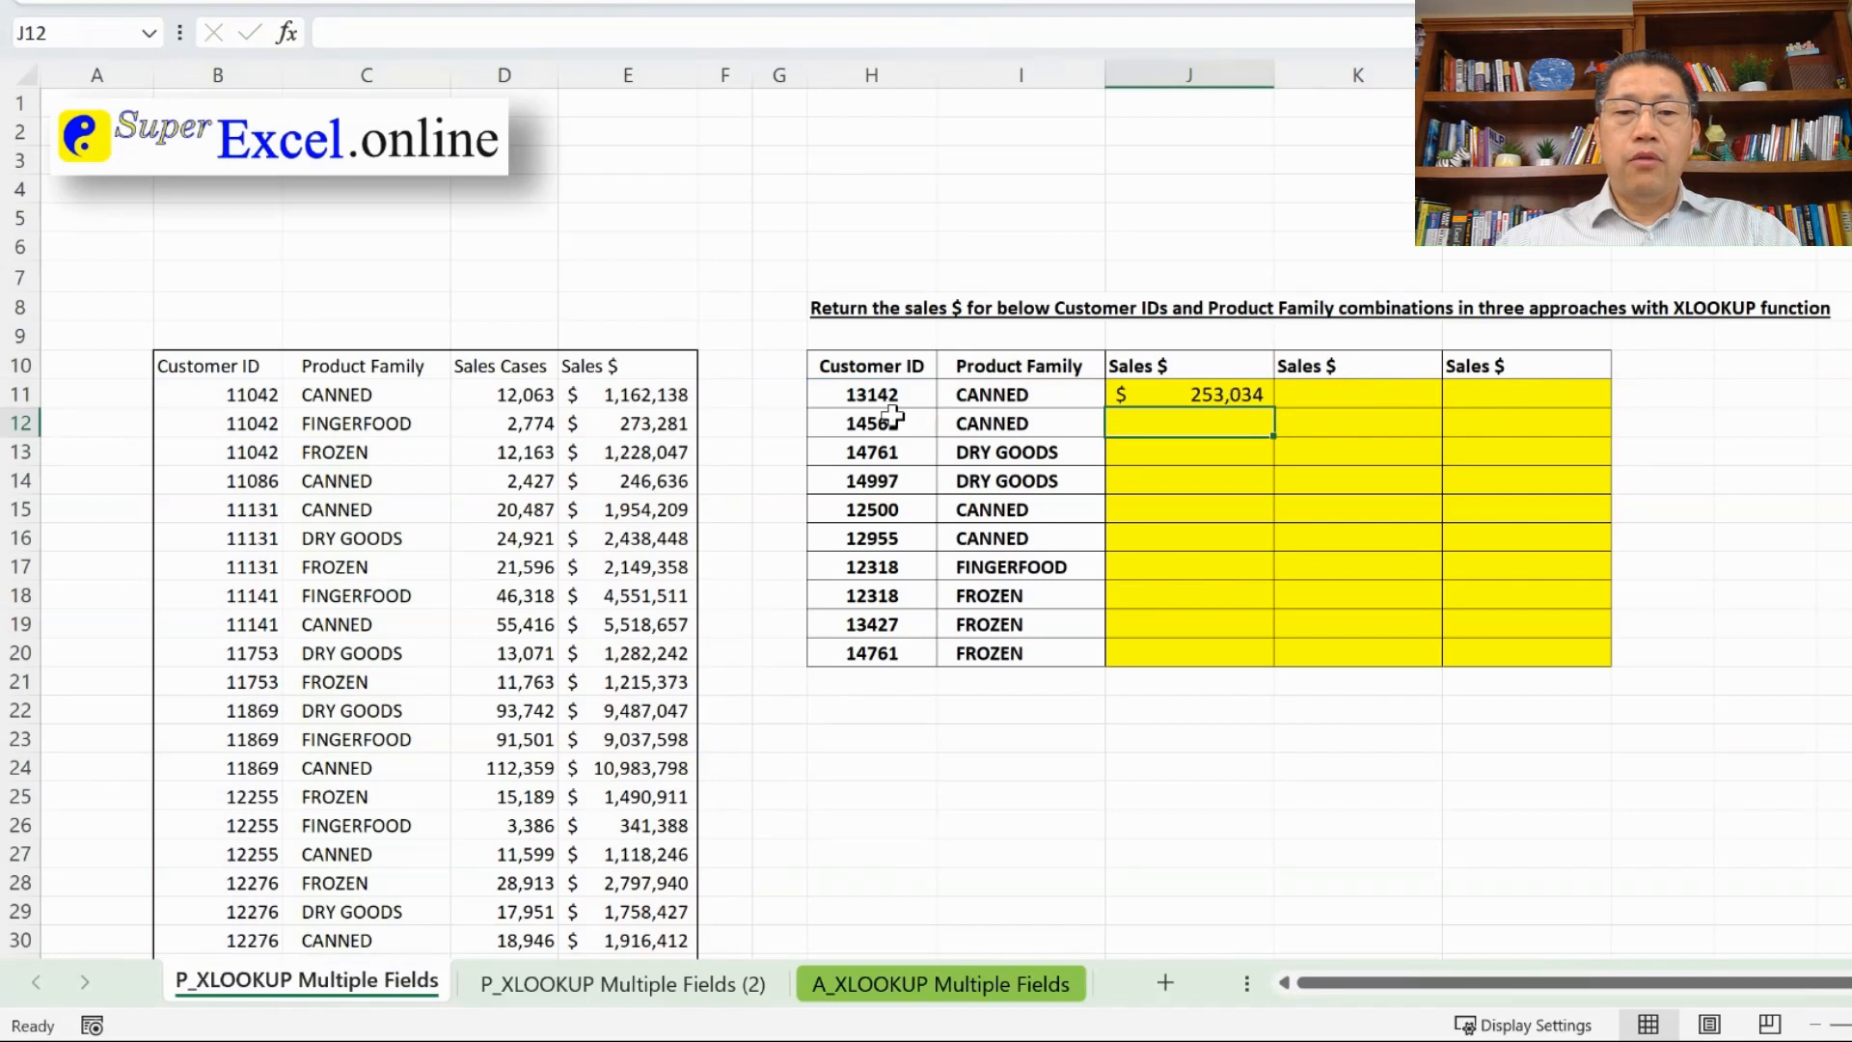
- Check the J11 result against the source row 50 that matches the H11:I11 combination
left_click_drag(861, 396, 943, 394)
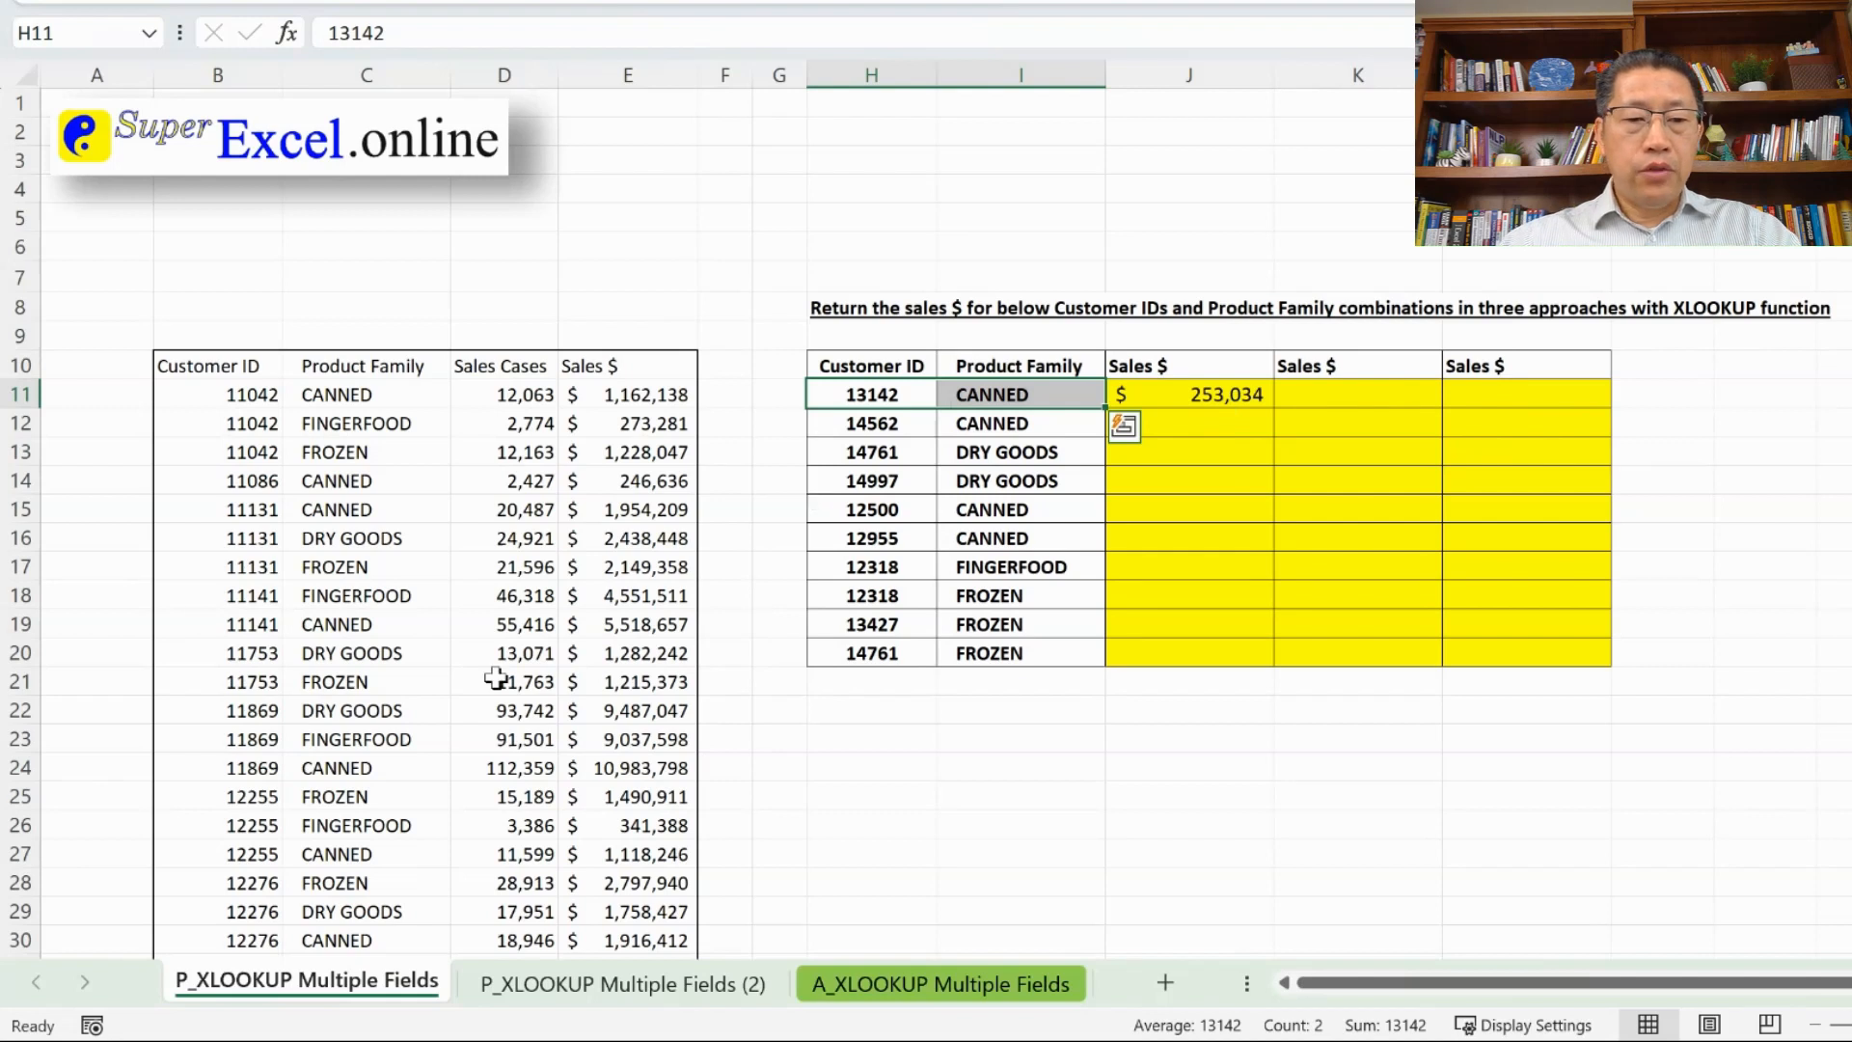
scroll(495, 678, "down", 9)
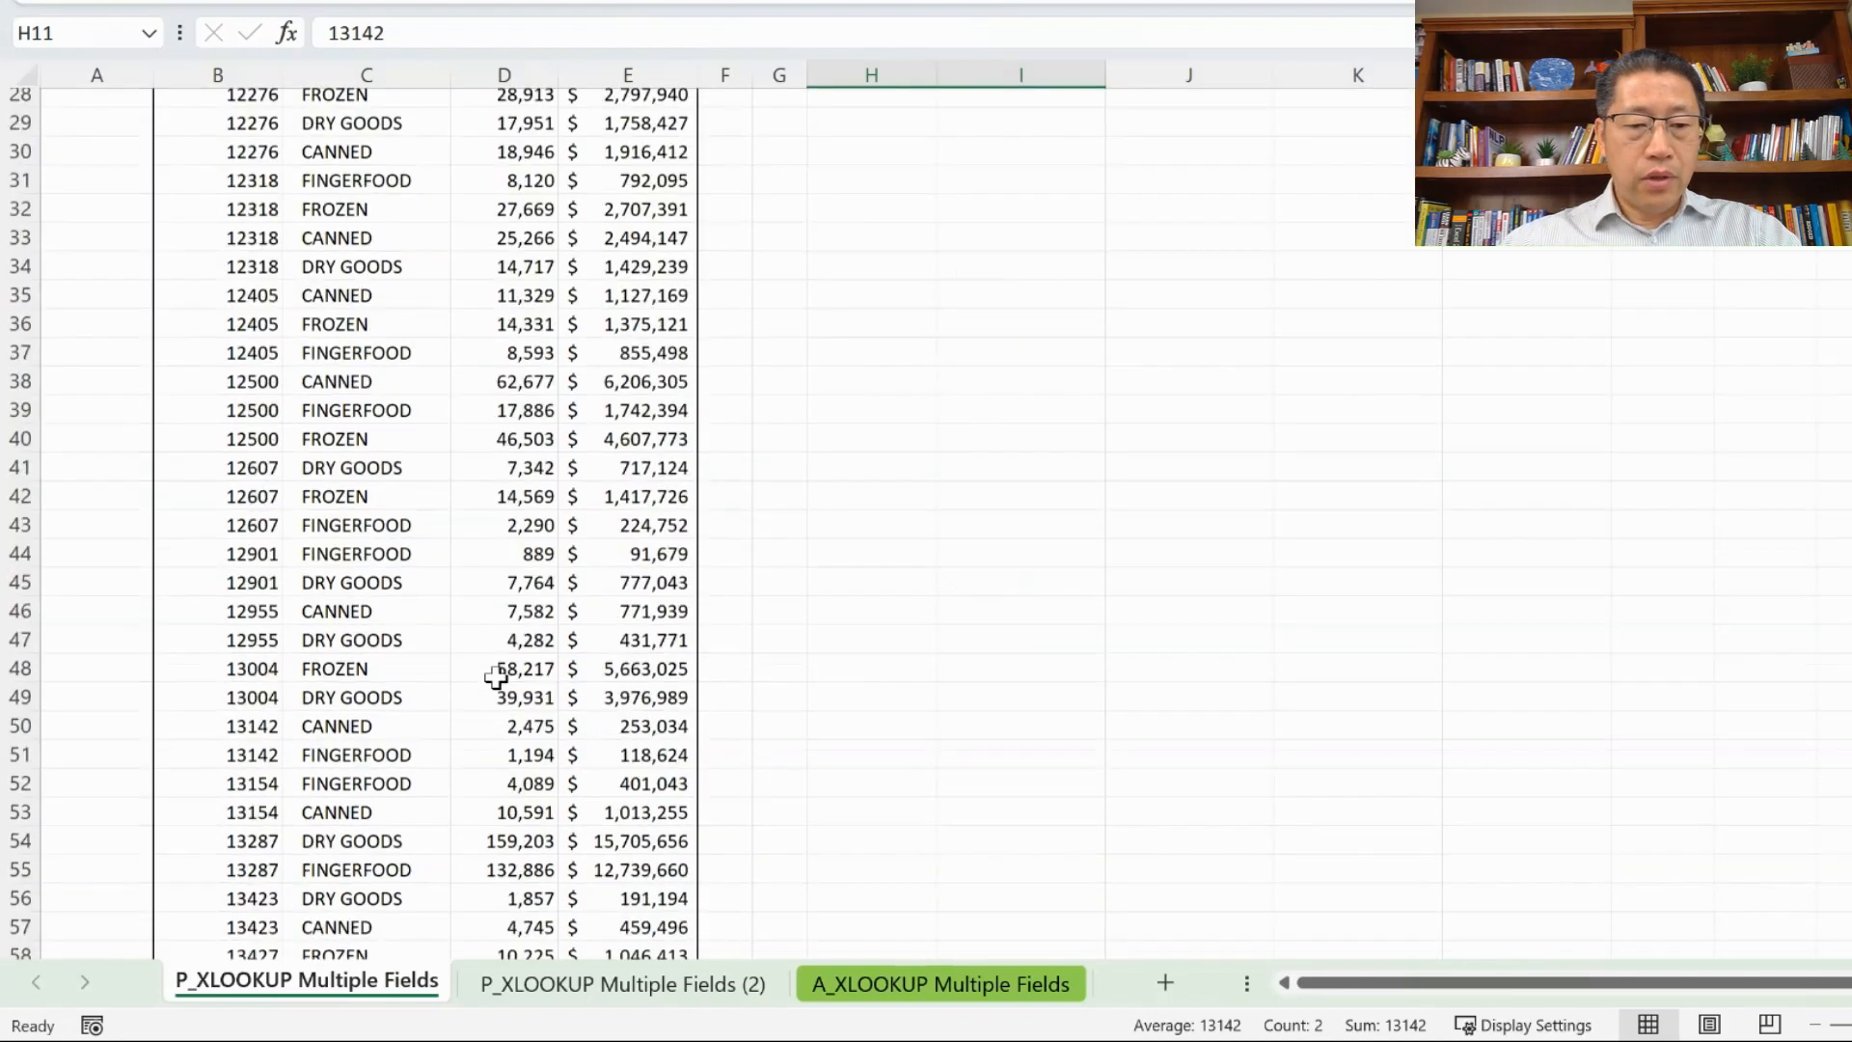
left_click_drag(197, 734, 680, 725)
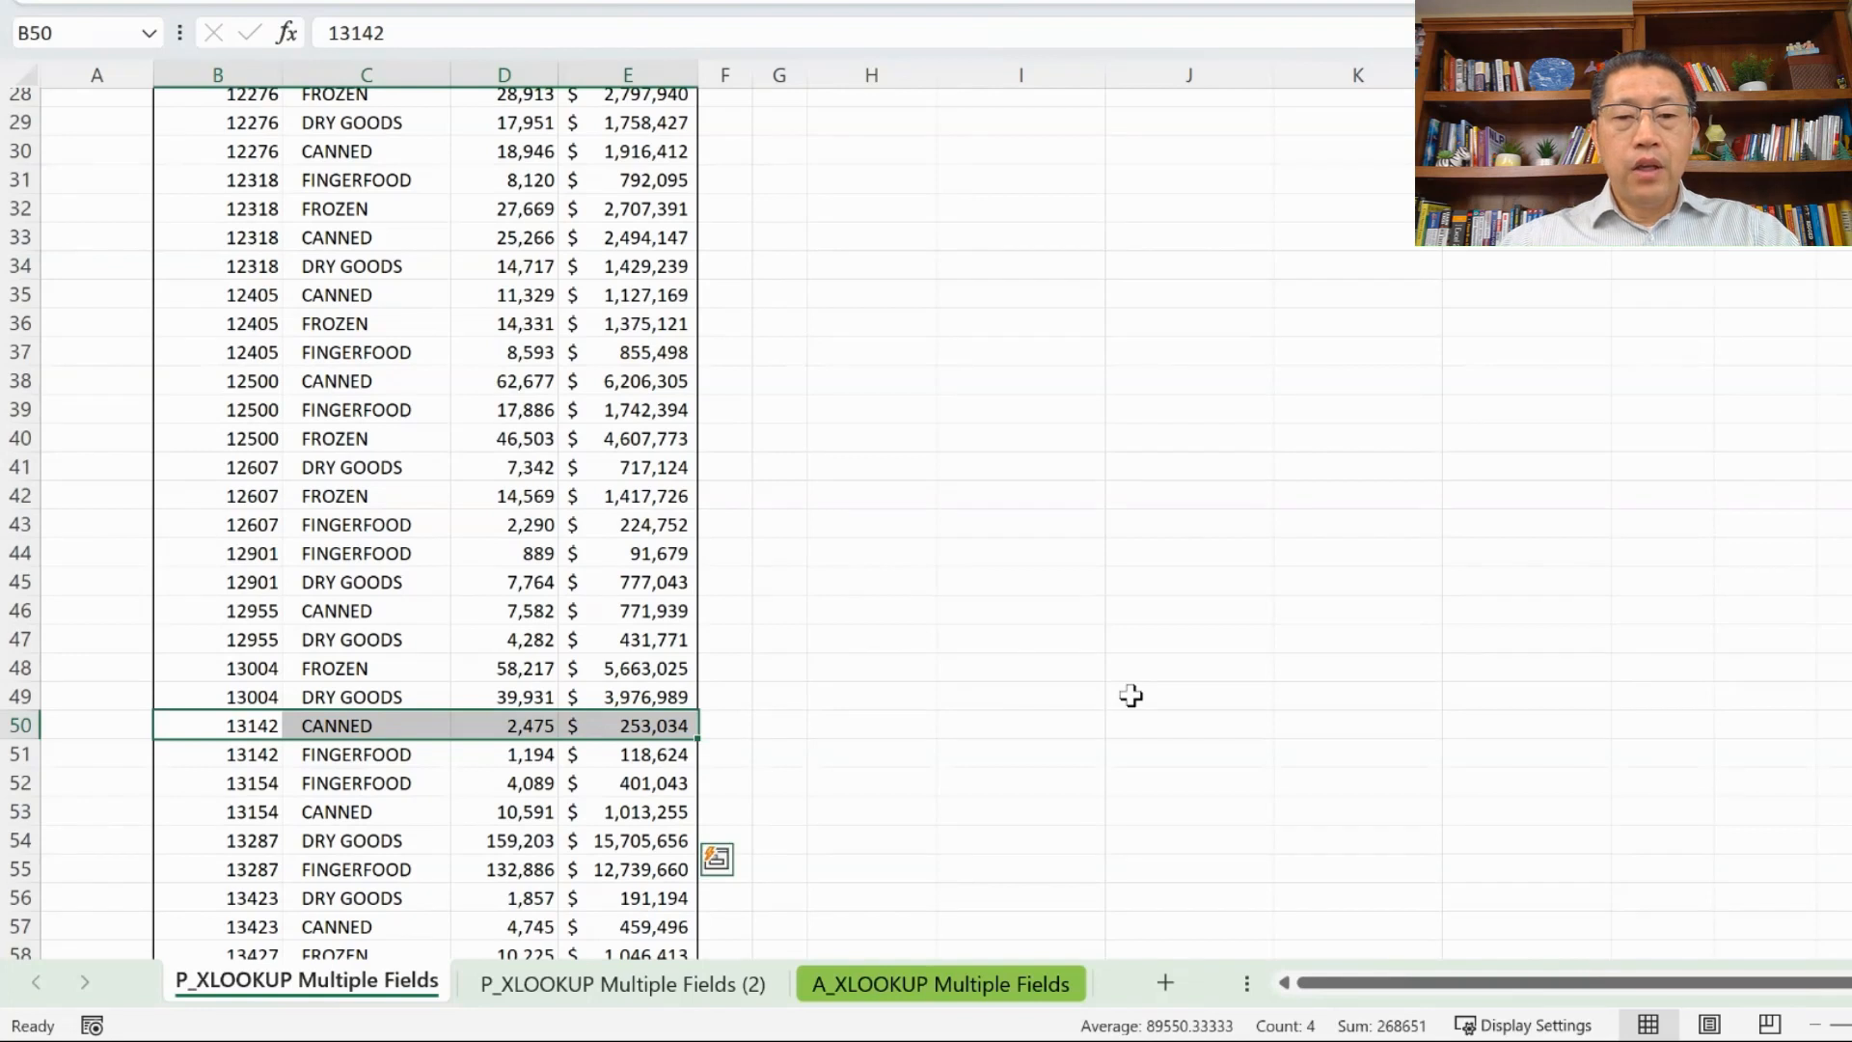
scroll(1131, 694, "up", 9)
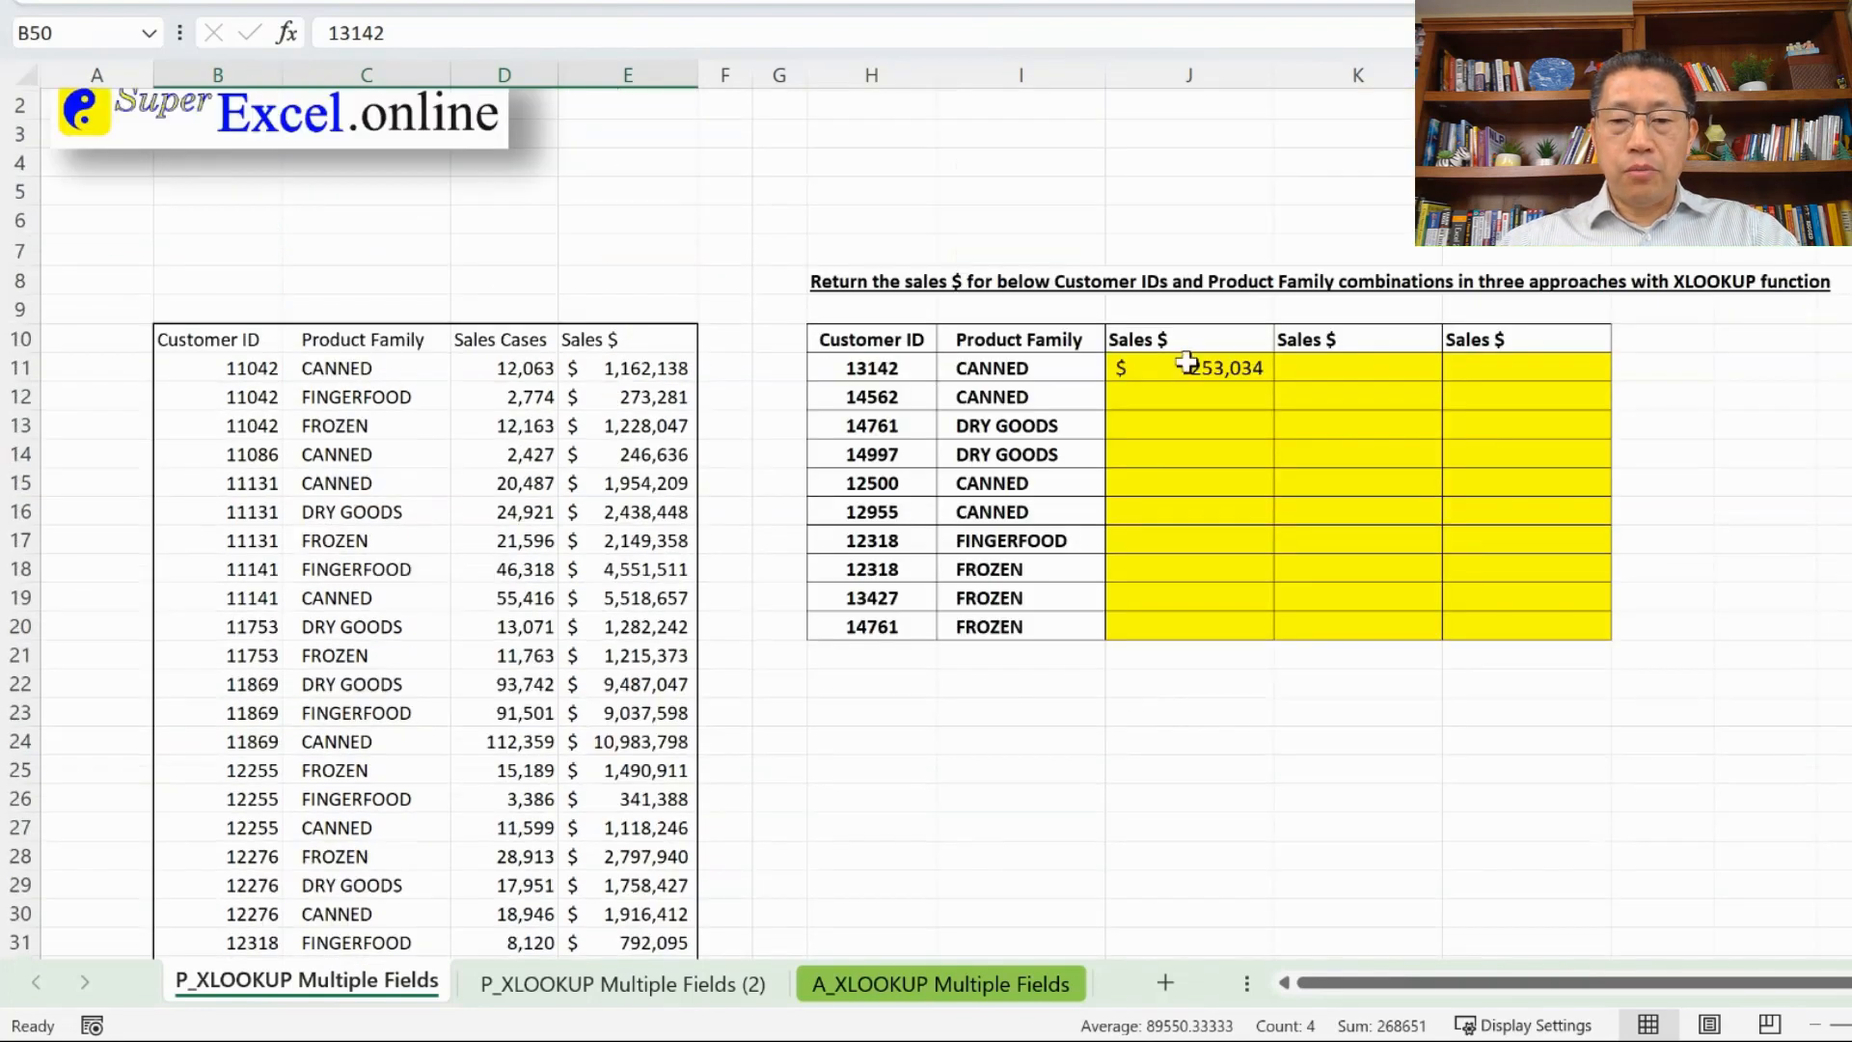
- Review the combined lookup array in J11's formula, and fill the formula down through J20
double_click(1187, 364)
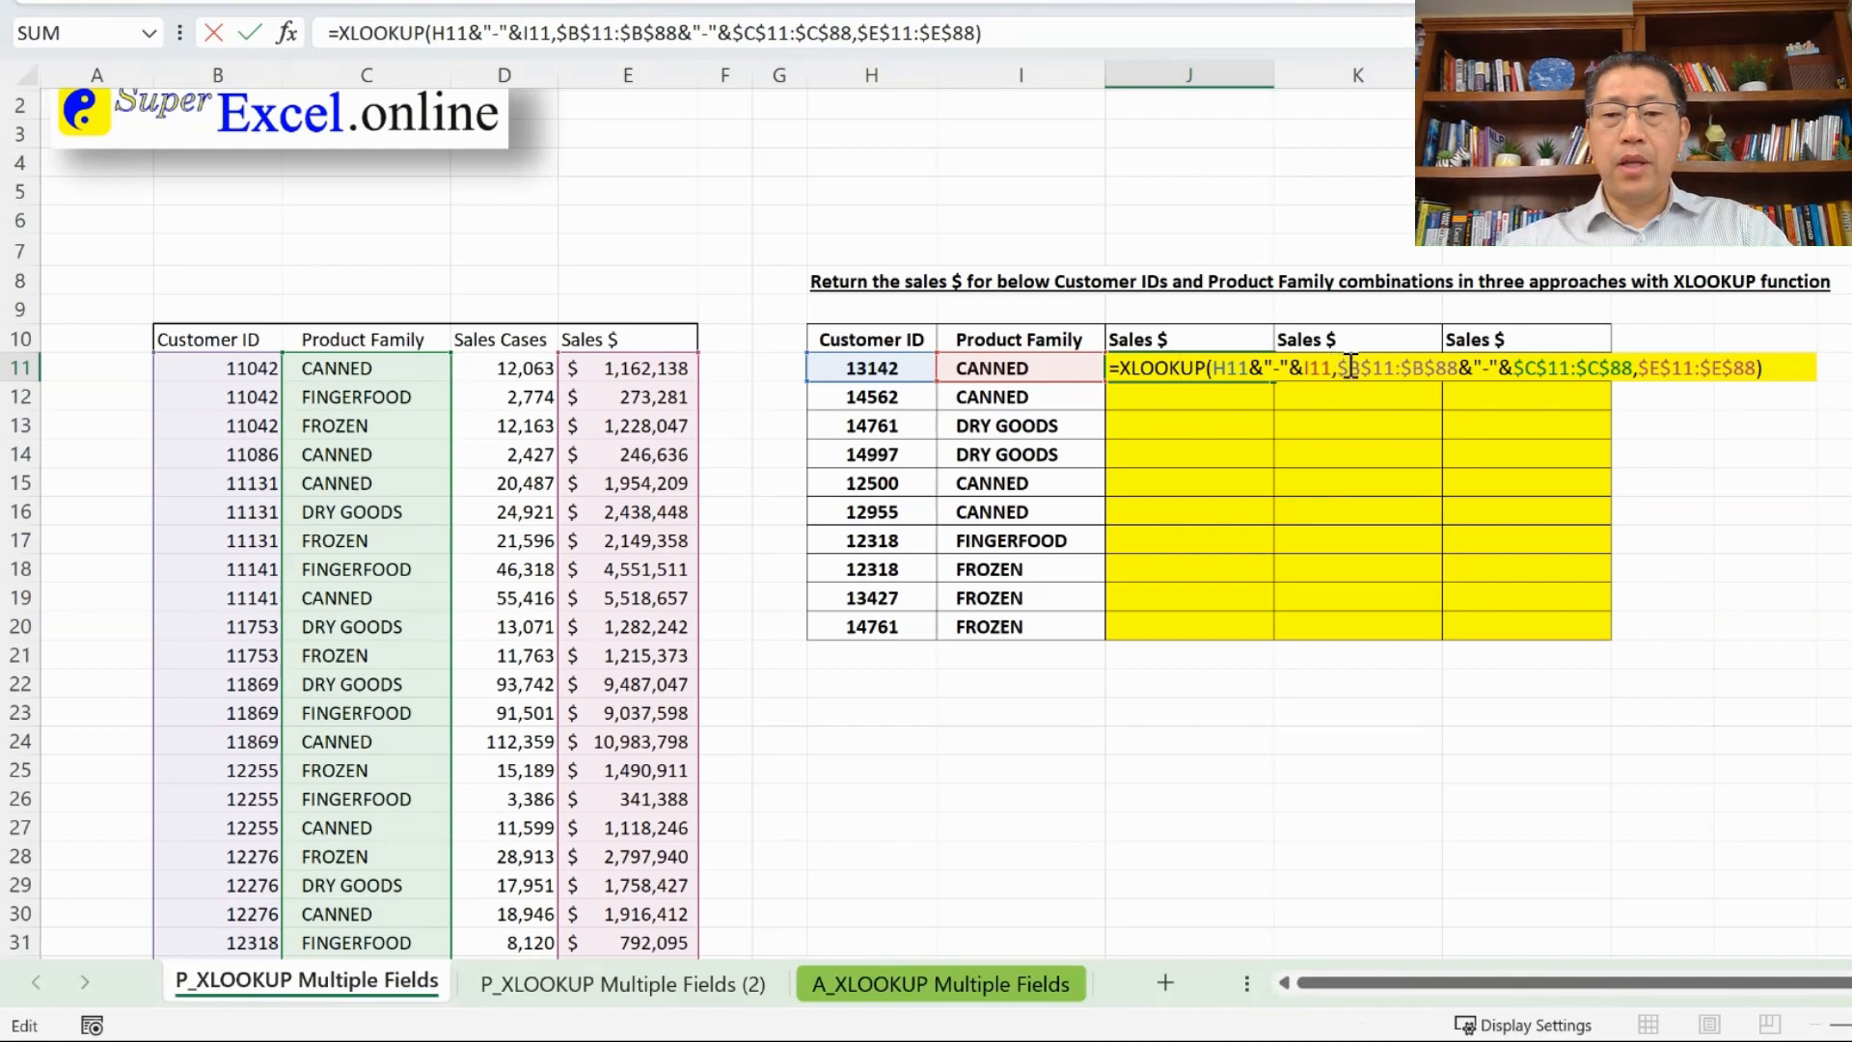
left_click_drag(1351, 367, 1605, 367)
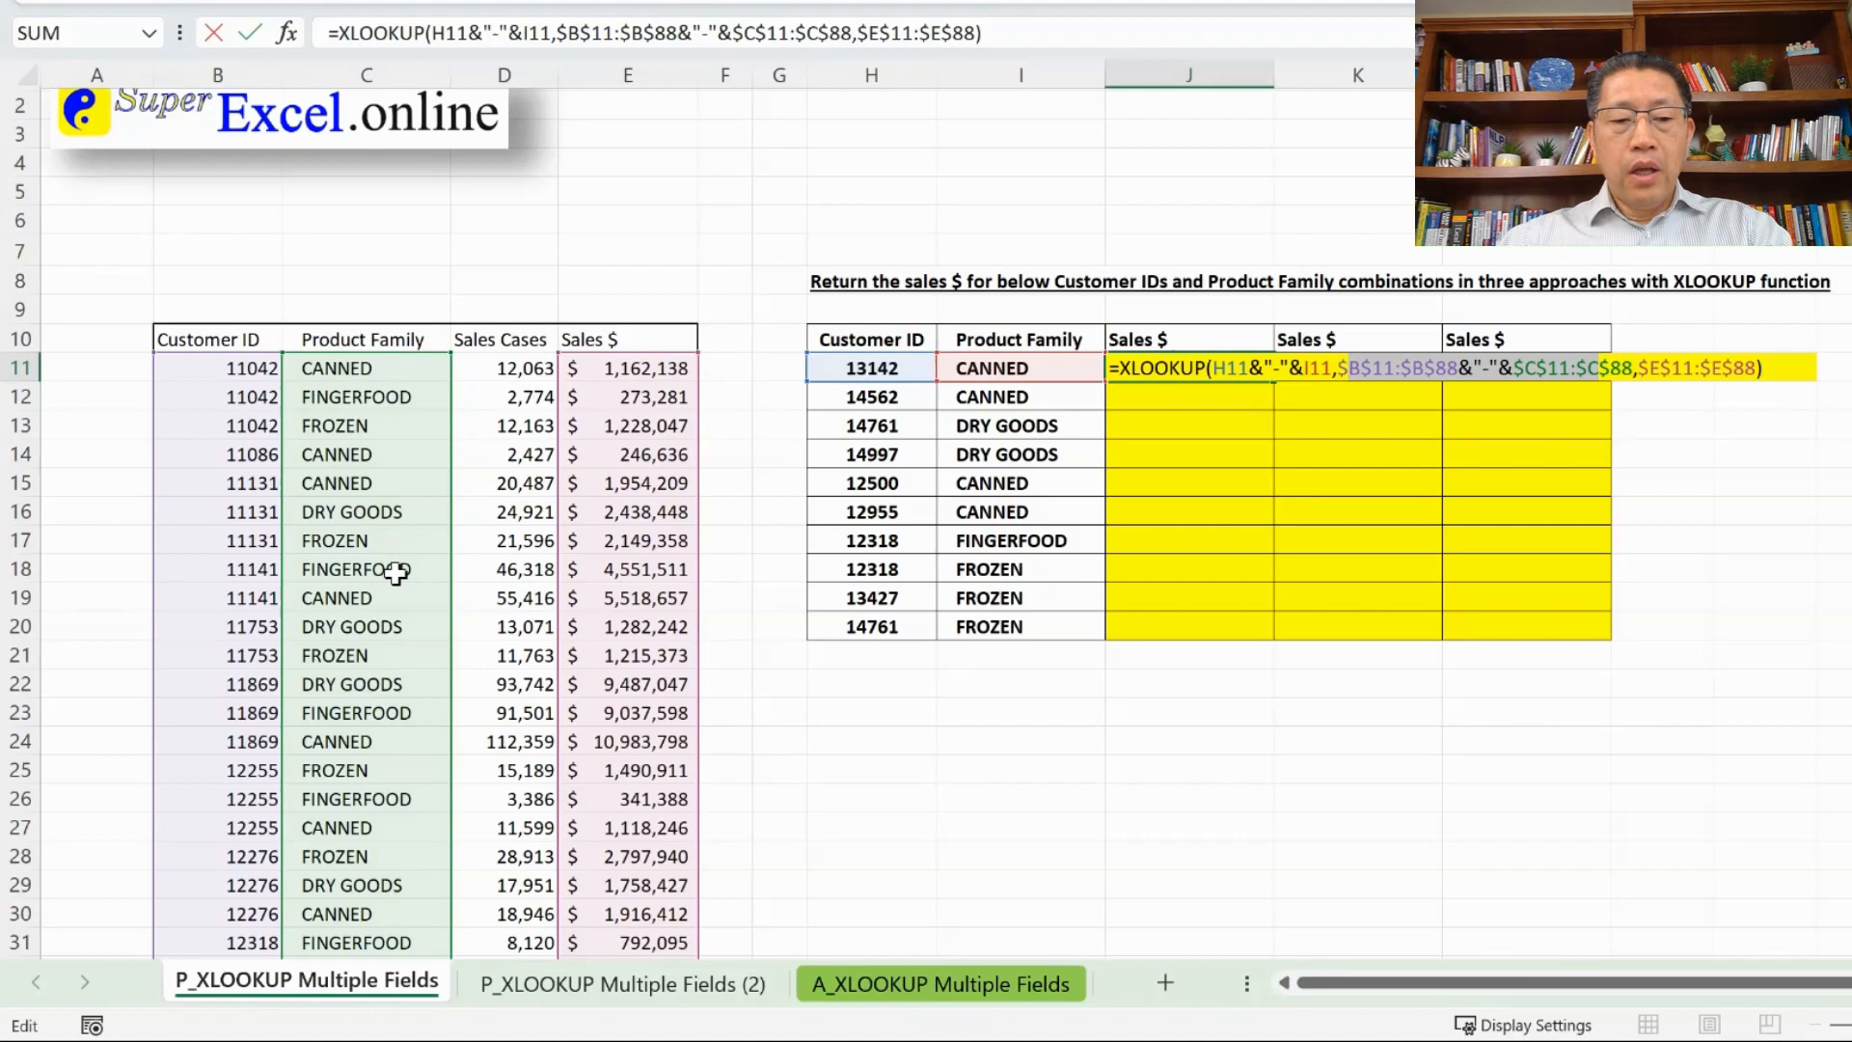
key("ctrl+Return")
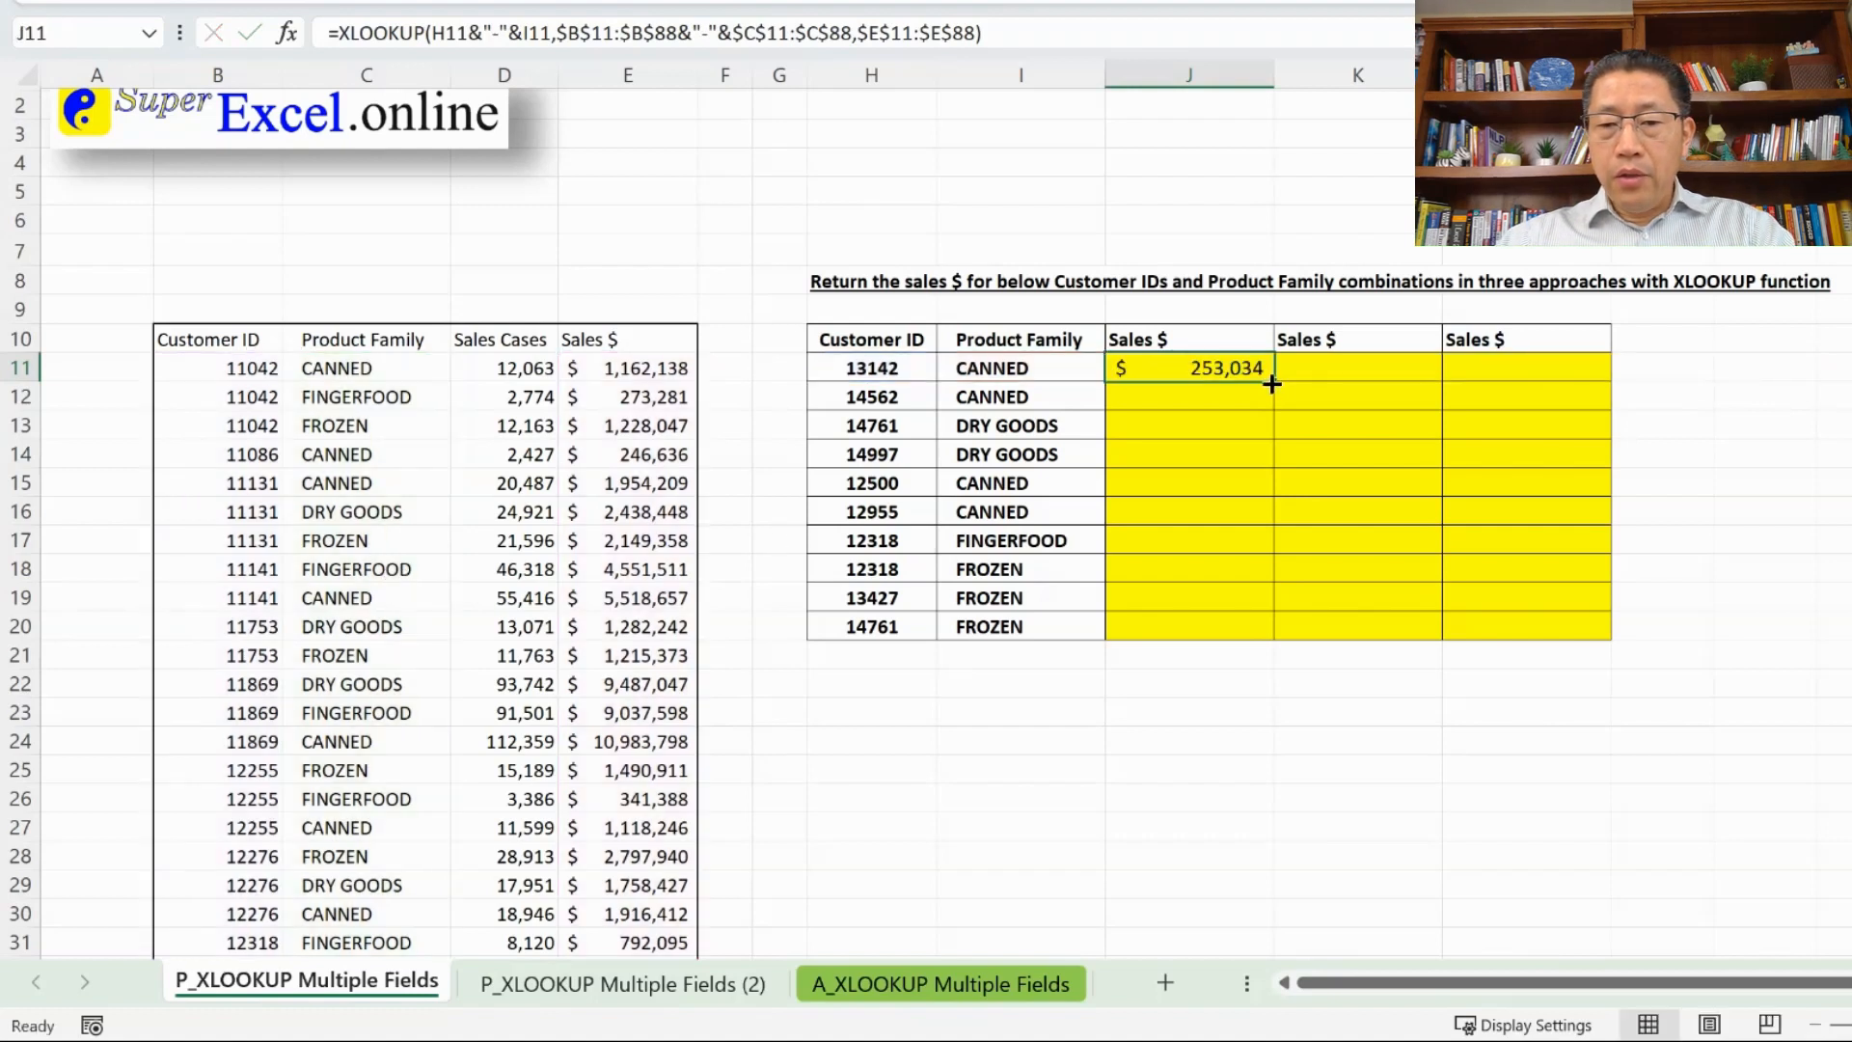
double_click(1273, 384)
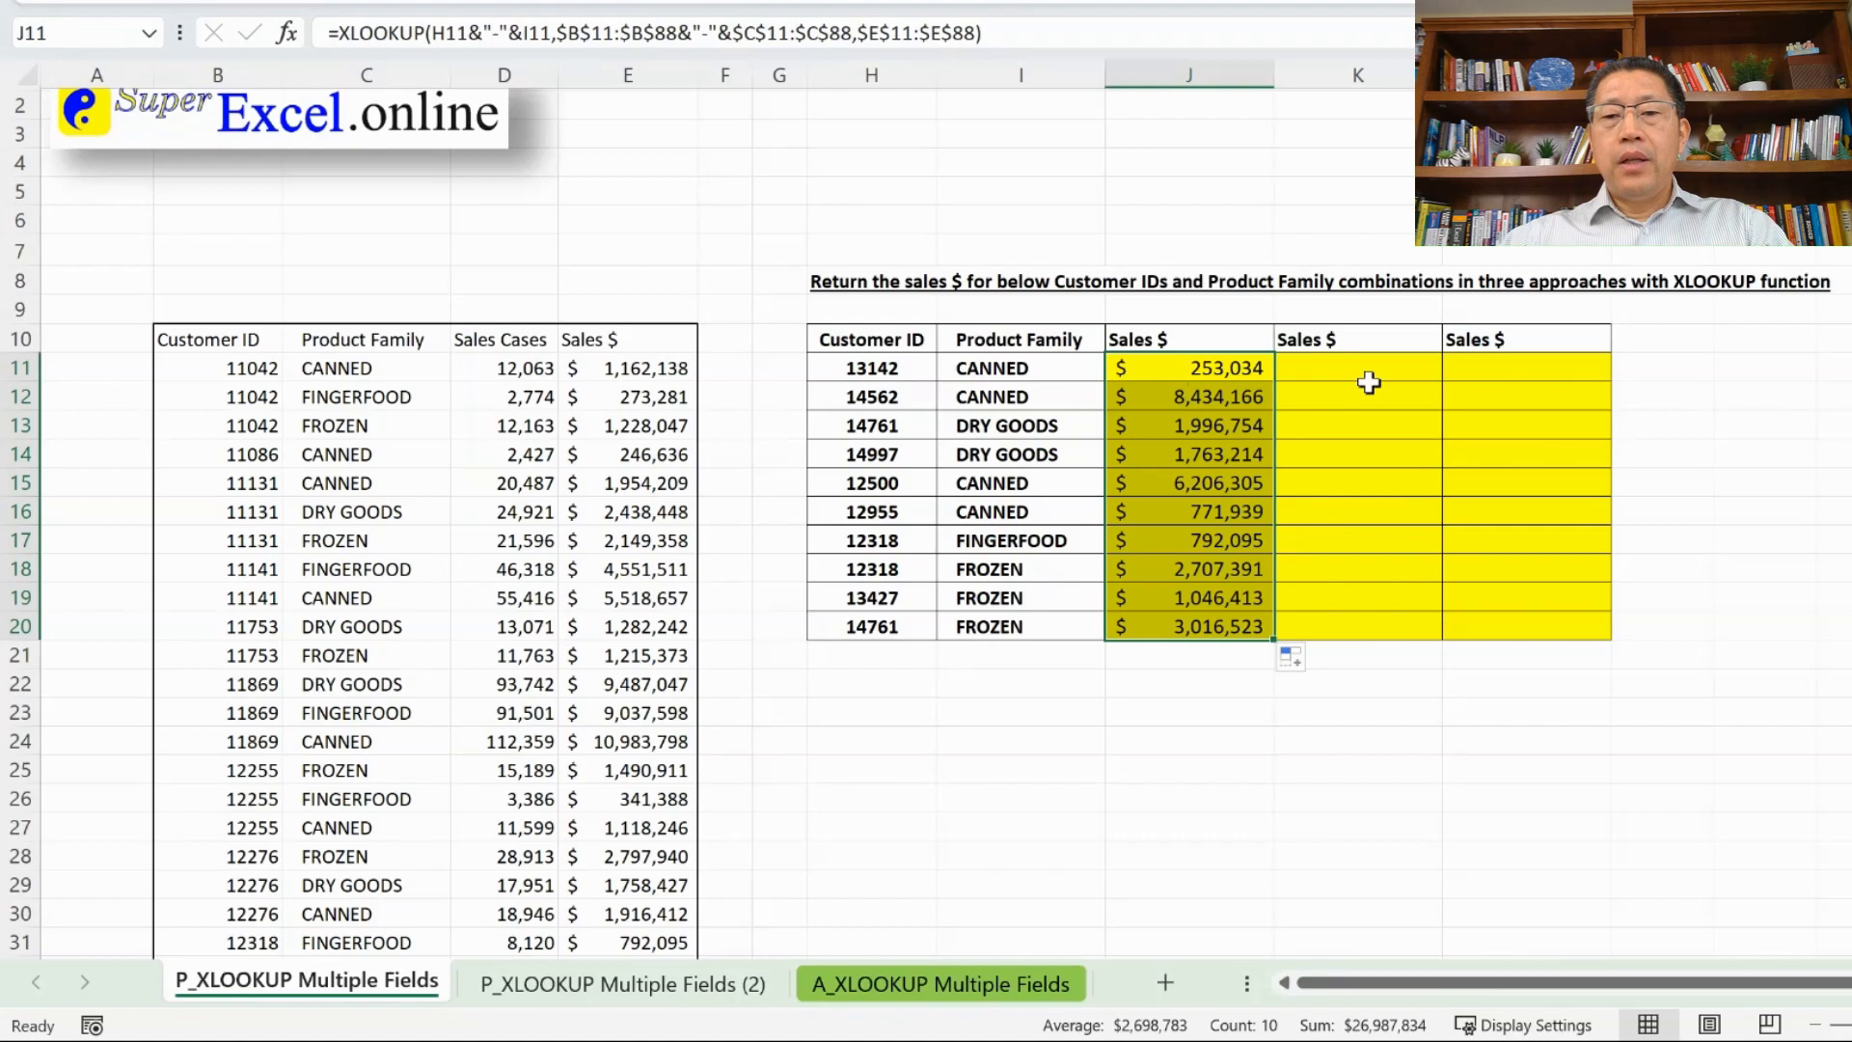
- Start a second XLOOKUP formula in K11 with 1 as the lookup value
left_click(1377, 366)
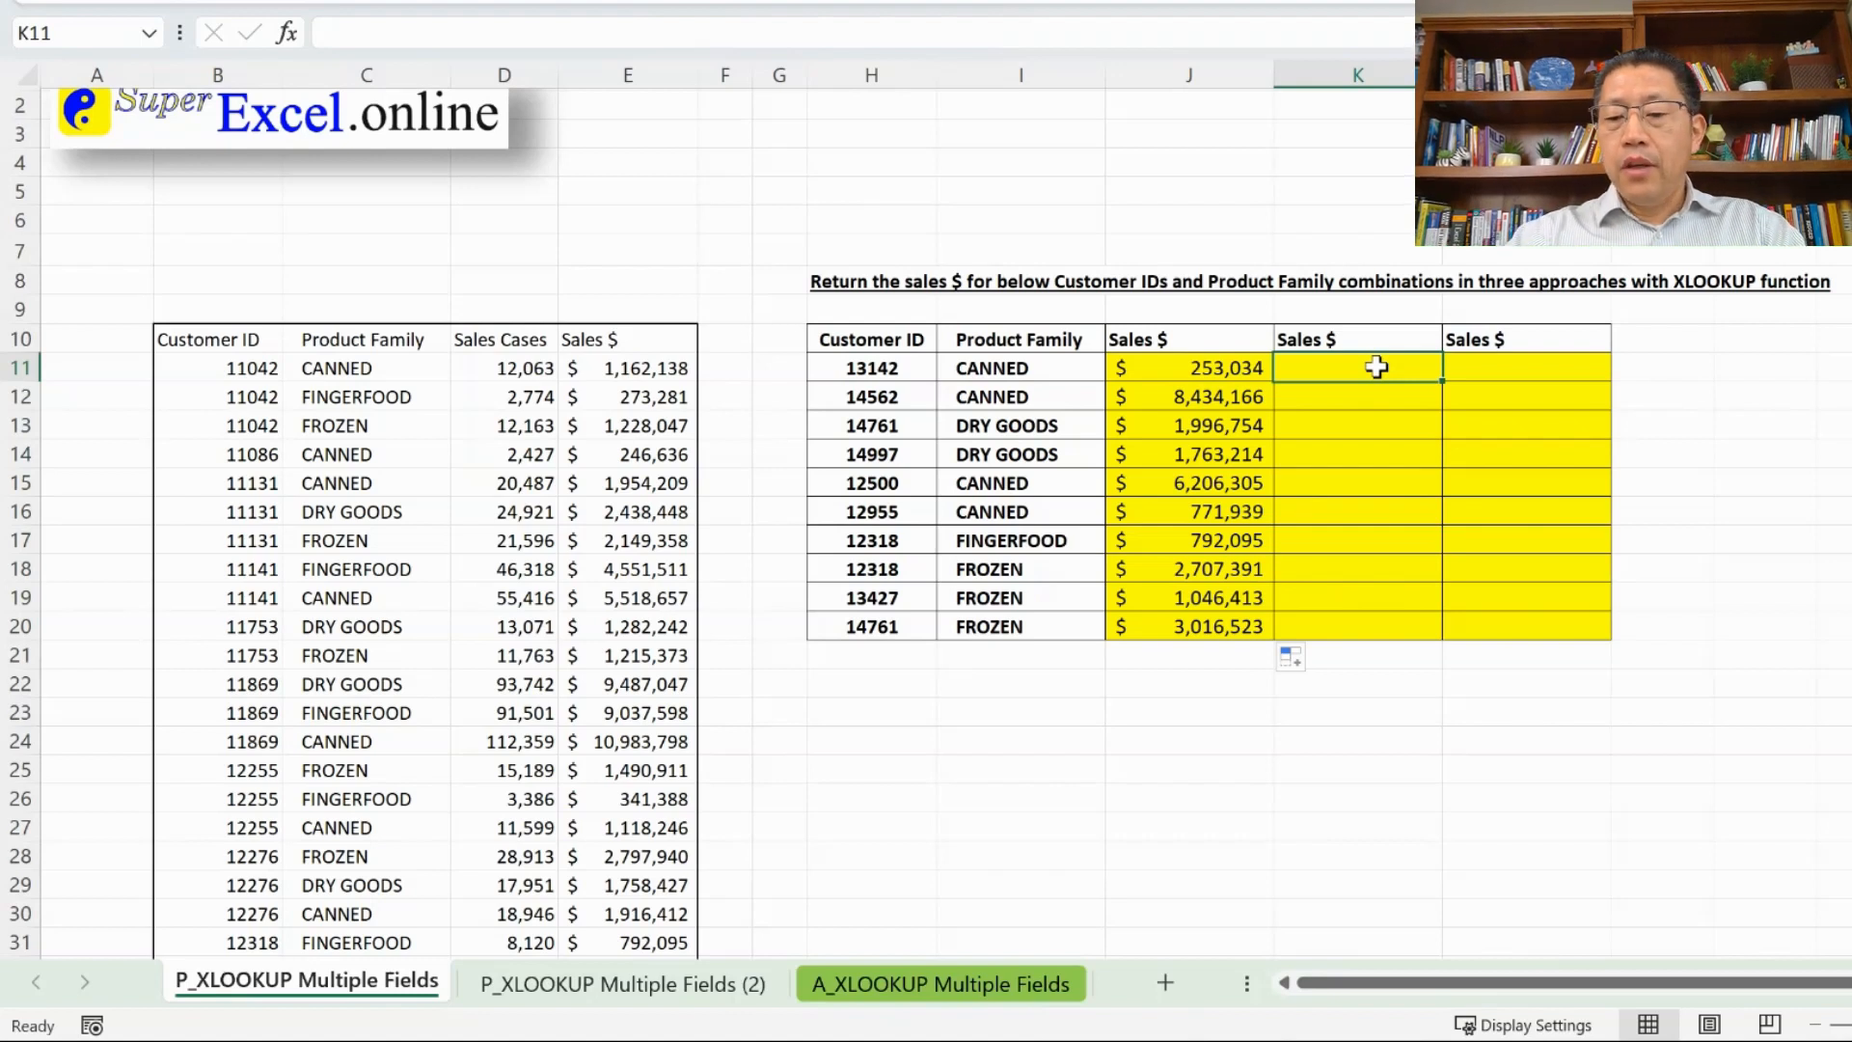
type("=")
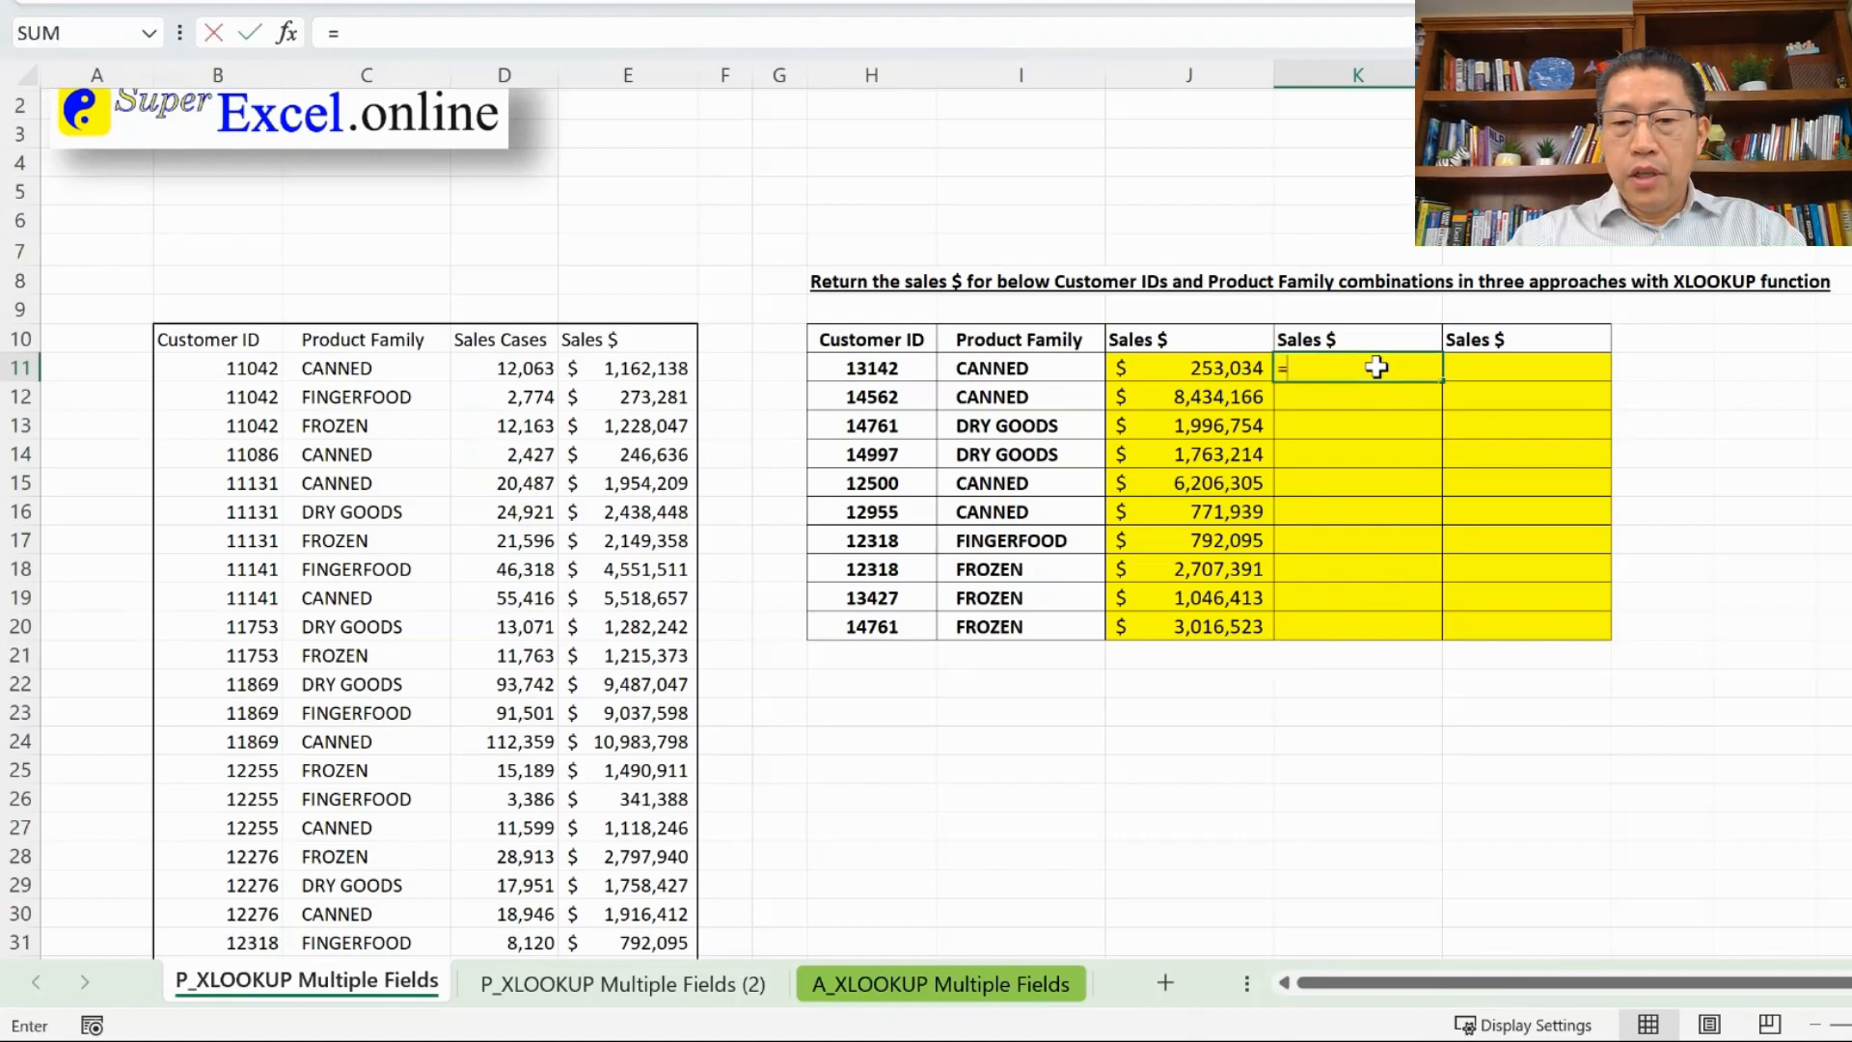
type("xl")
key("Tab")
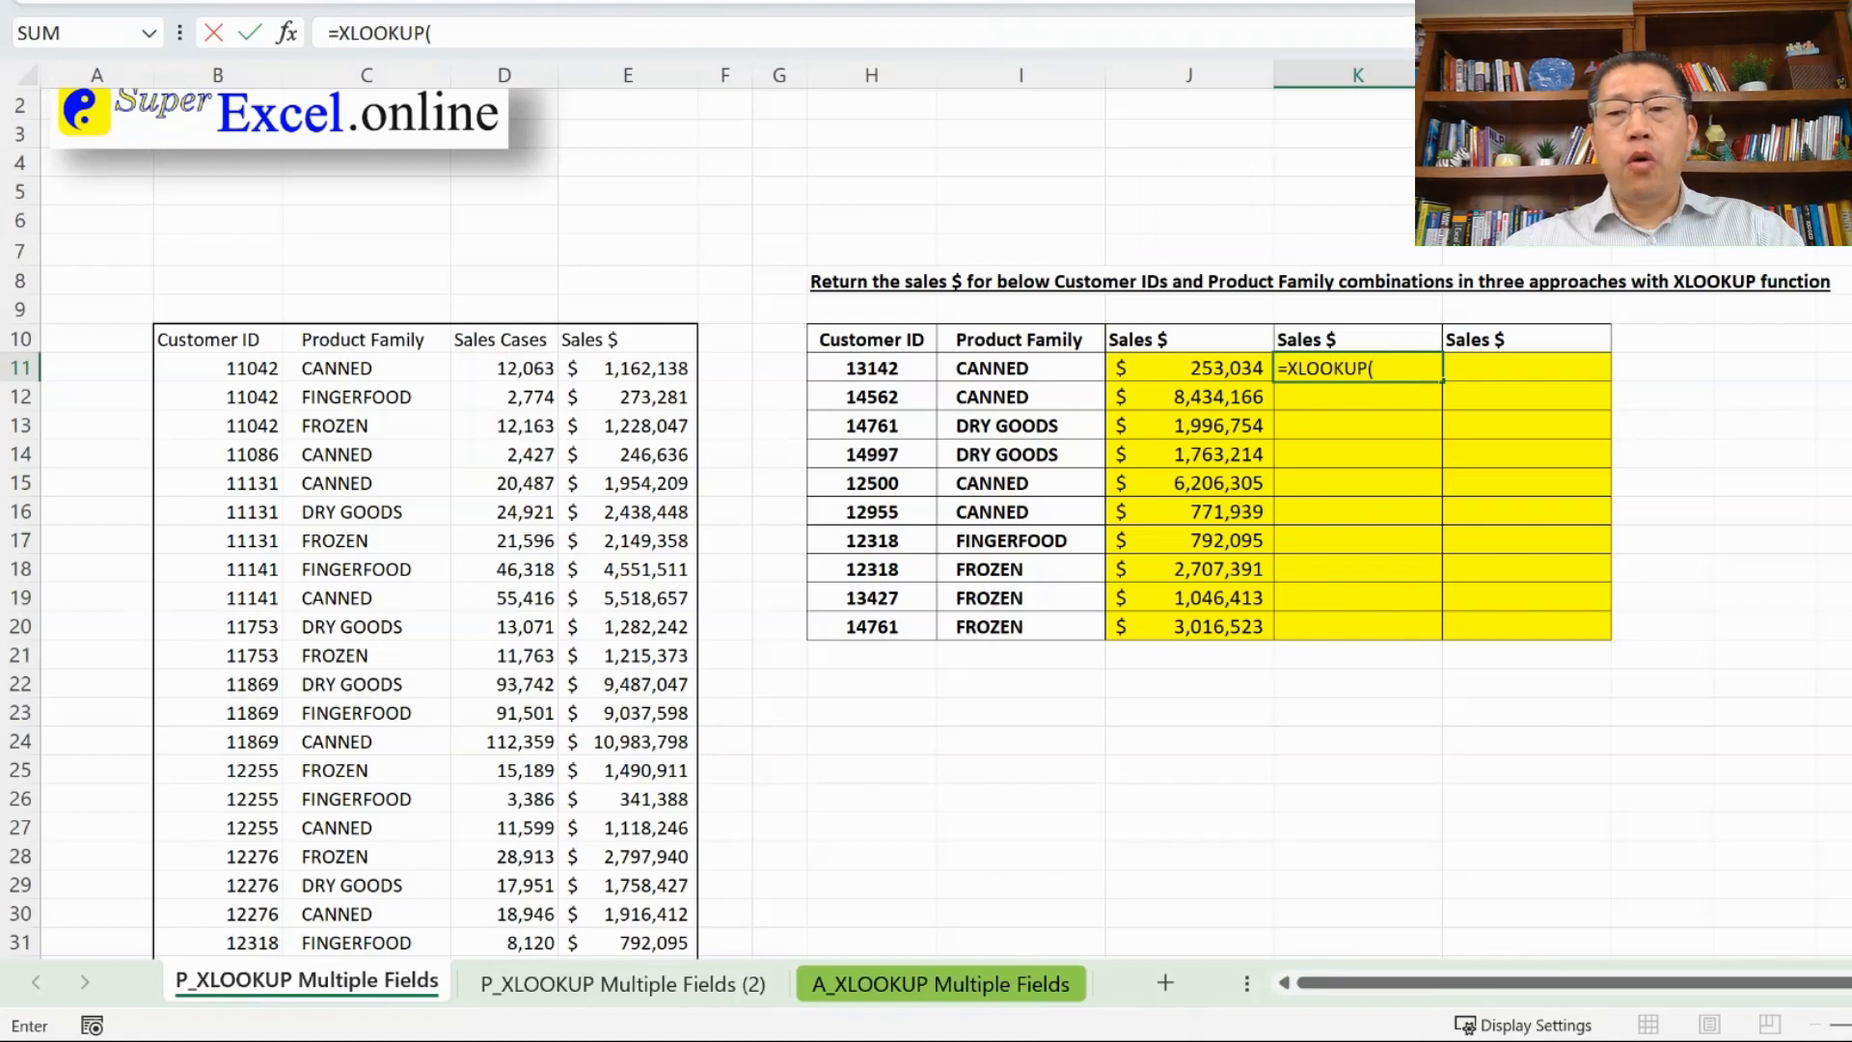
type("1,")
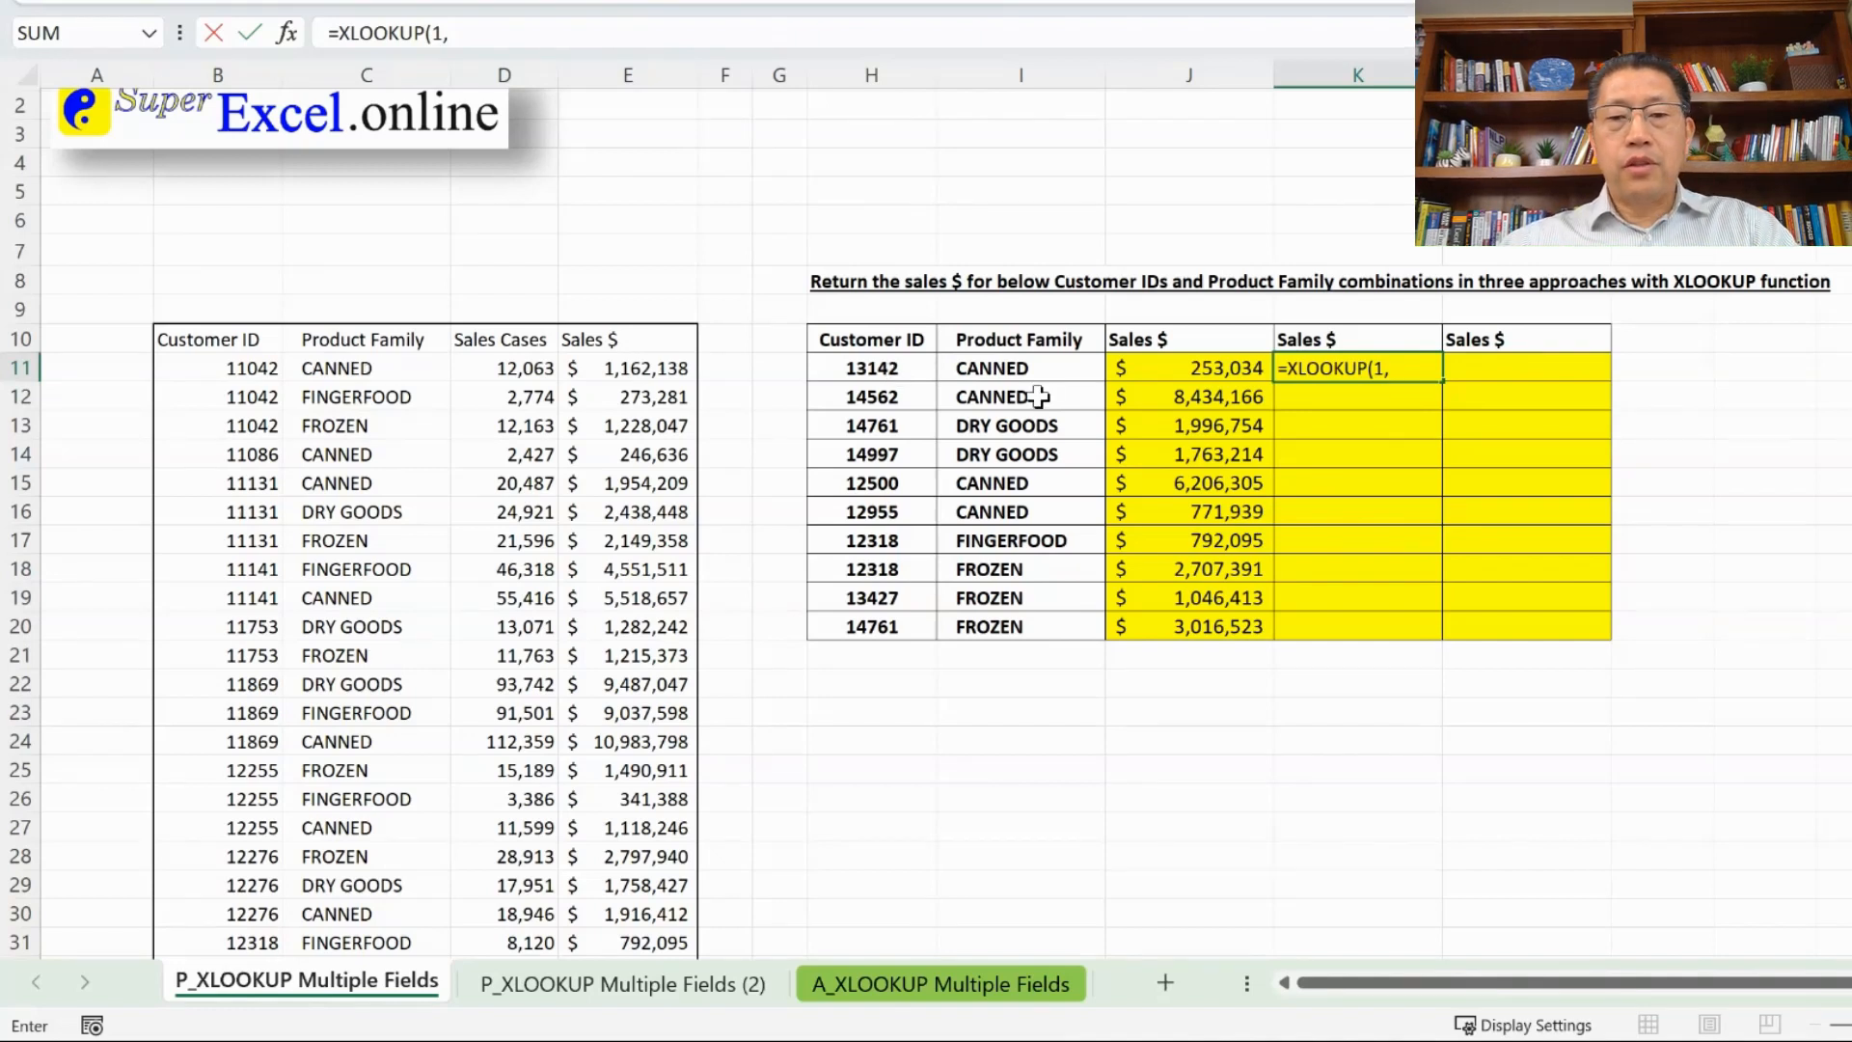
- Open a parenthesized condition in K11's lookup array with the source Customer ID range B11:B88
type("(")
key("Left")
key("Left")
key("Left")
key("Left")
key("Left")
key("Left")
key("Left")
key("Left")
key("Left")
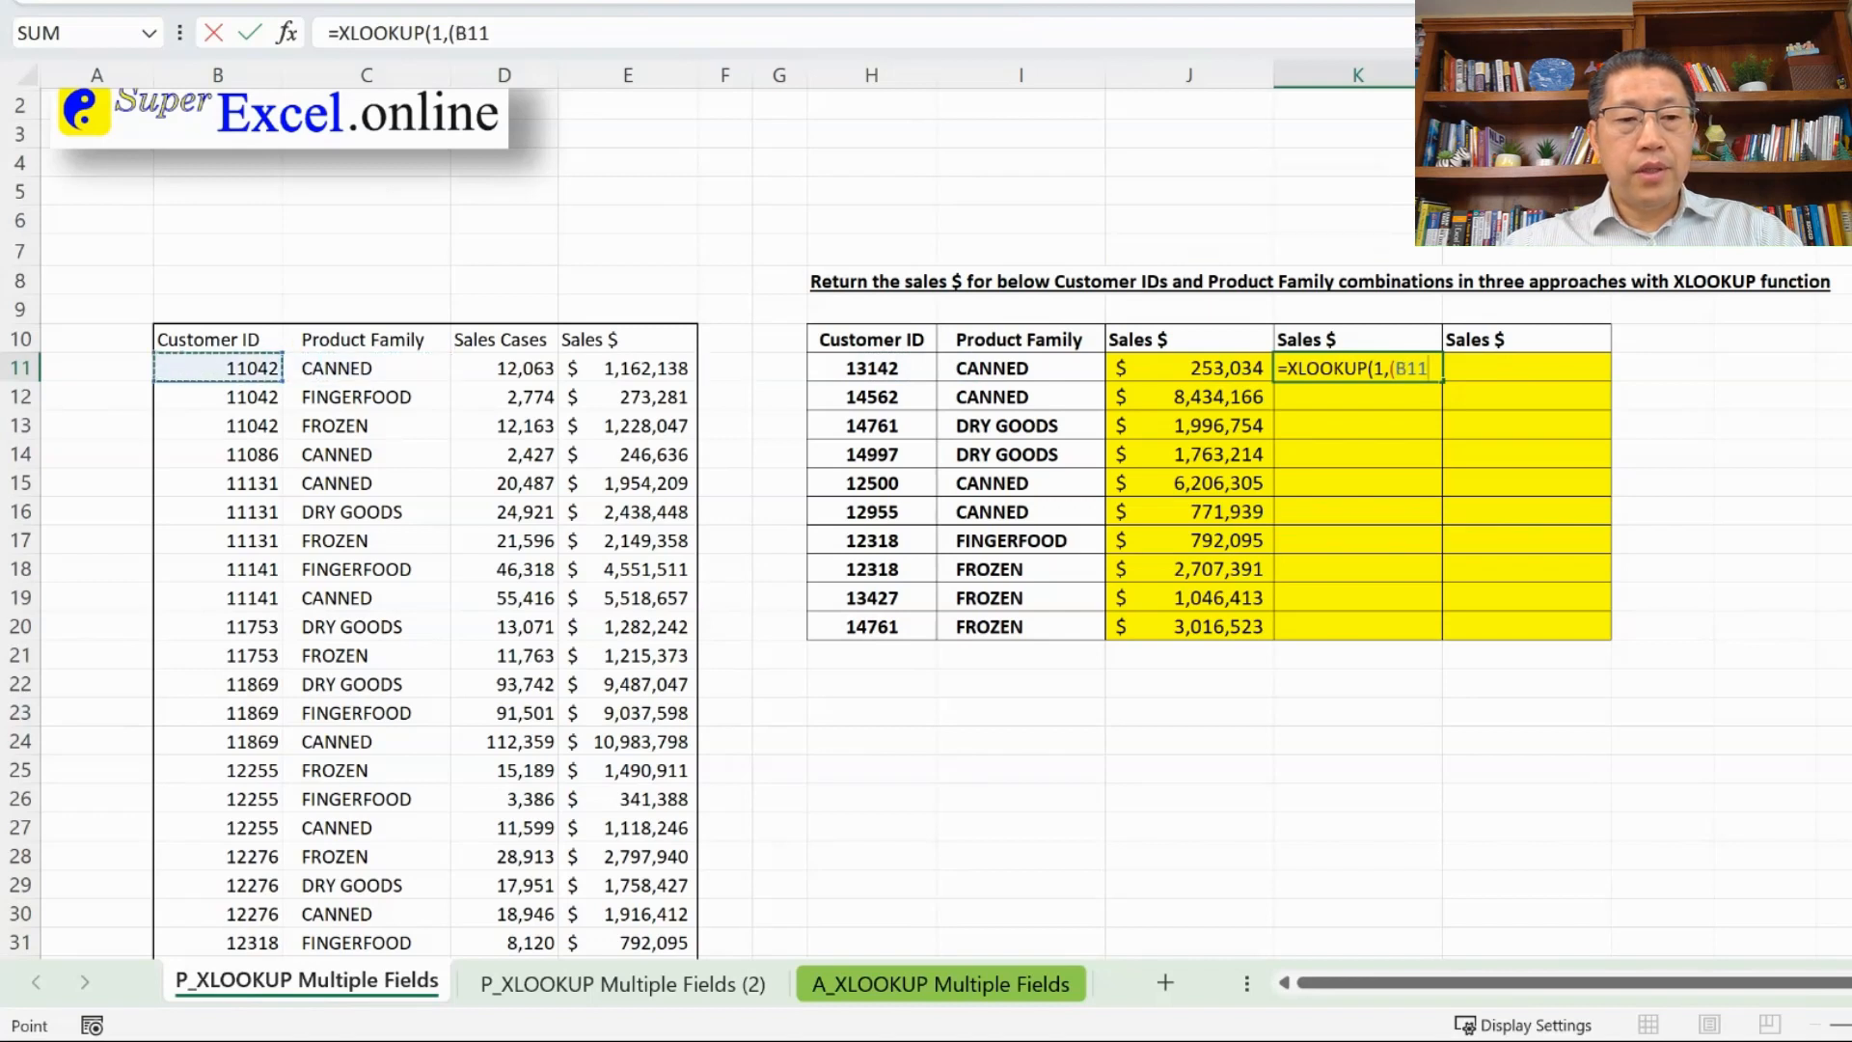
key("ctrl+shift+Down")
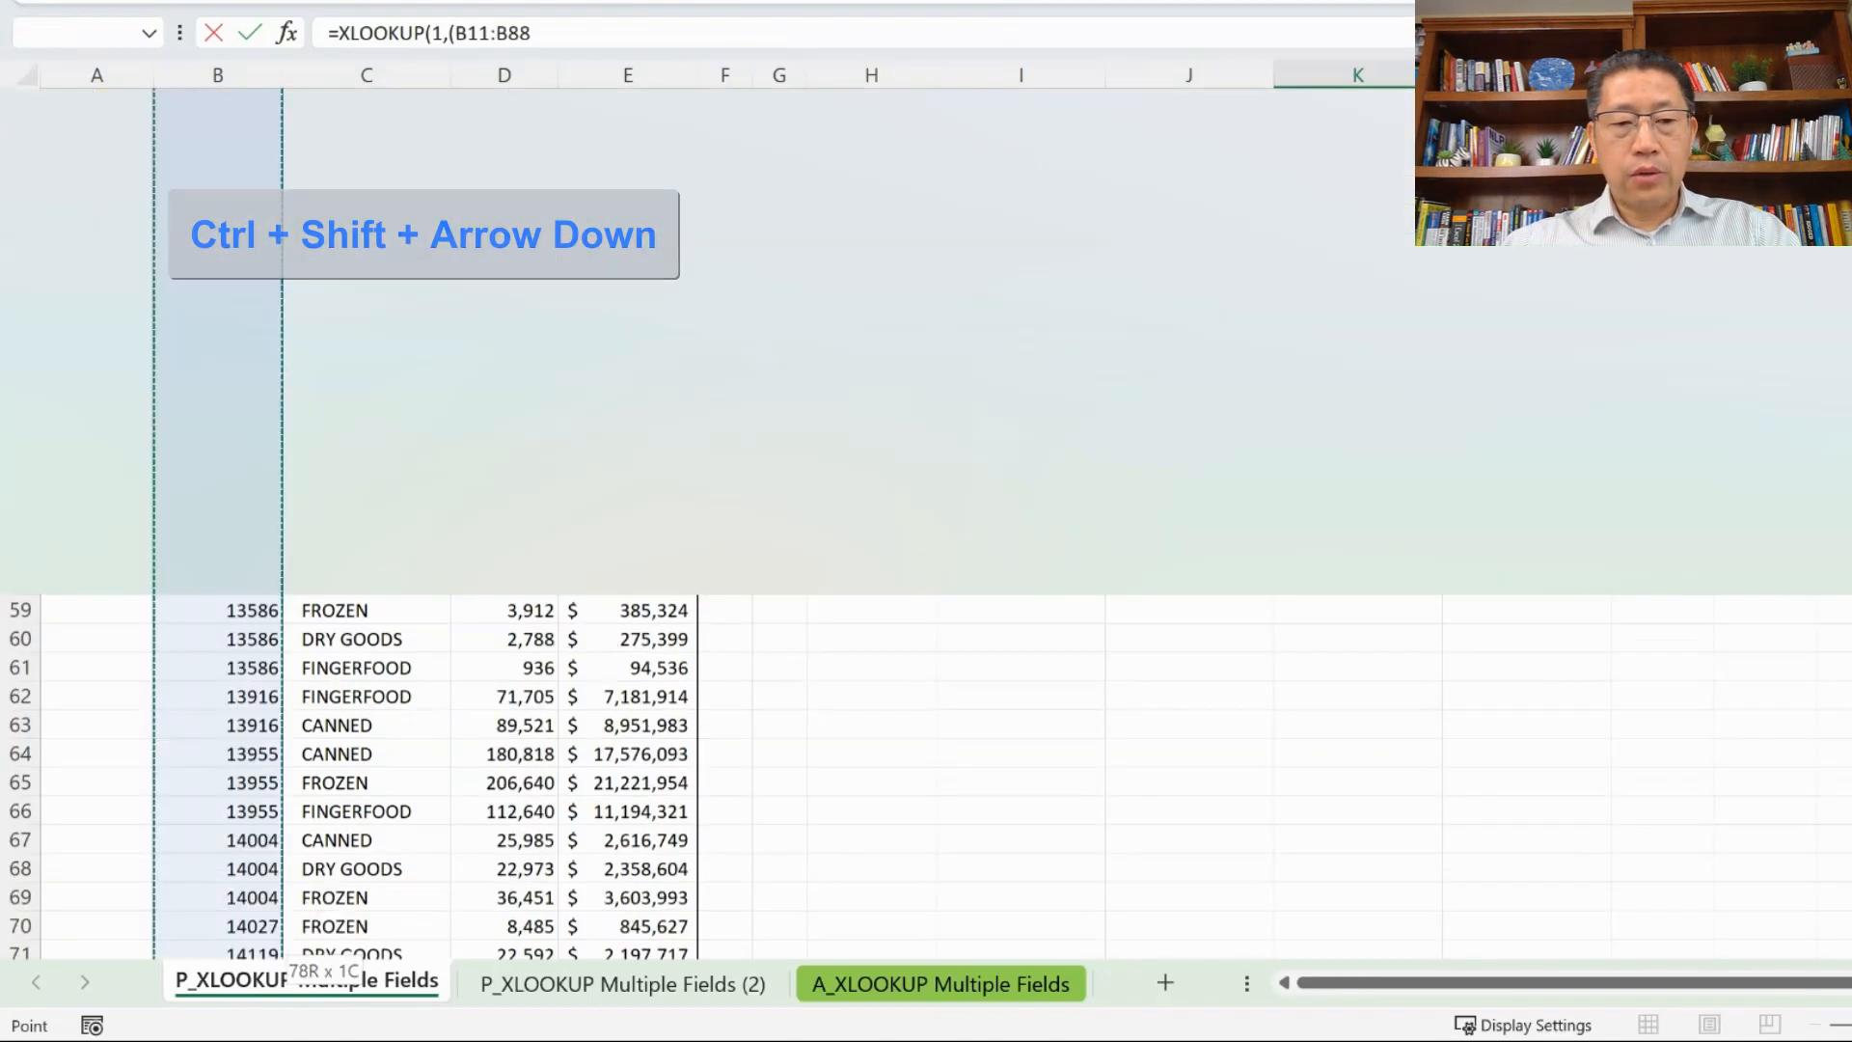